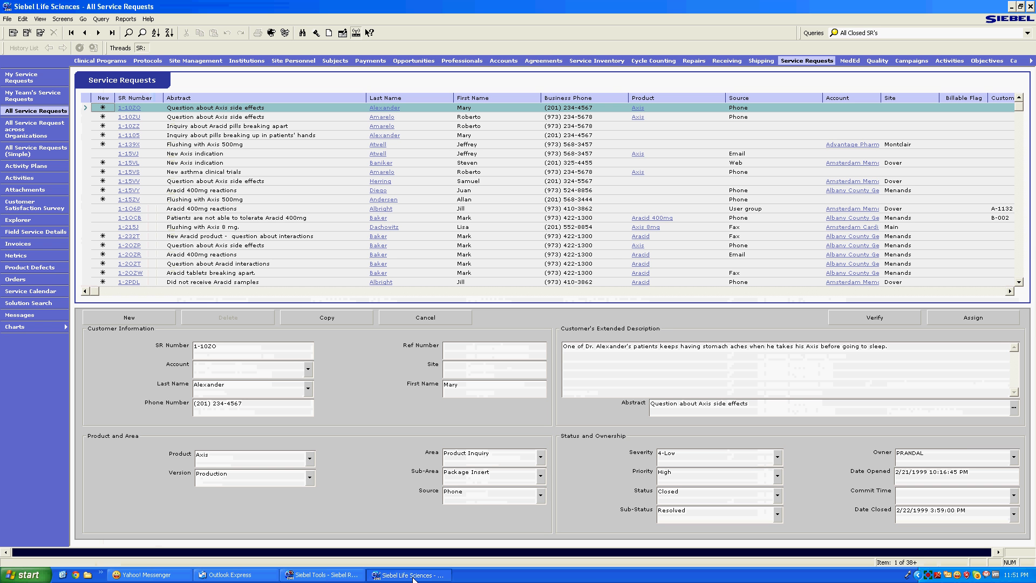
Glance at Life Sciences' All Service Requests view, then return to the Siebel Tools Screens list
click(413, 575)
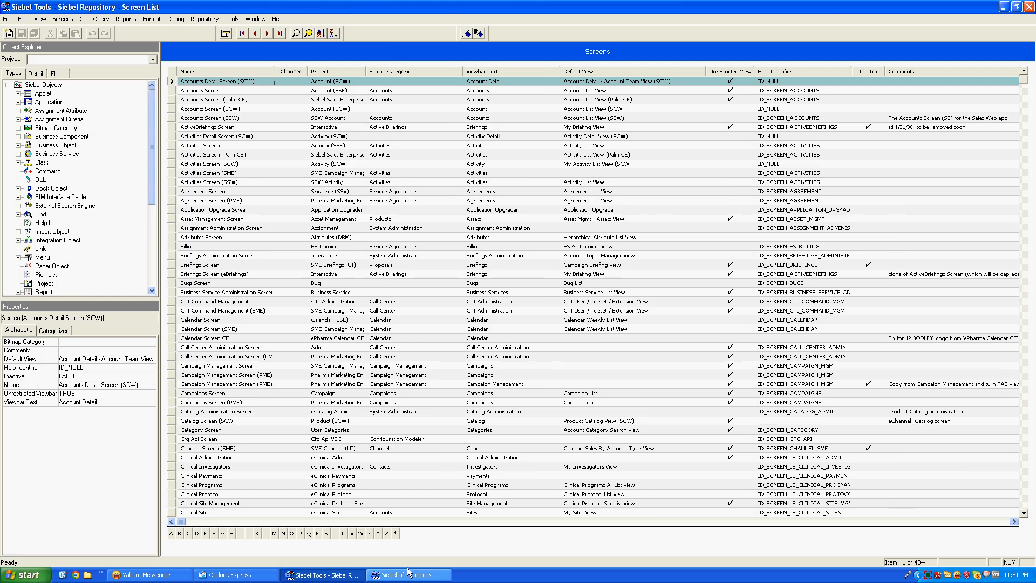
click(408, 573)
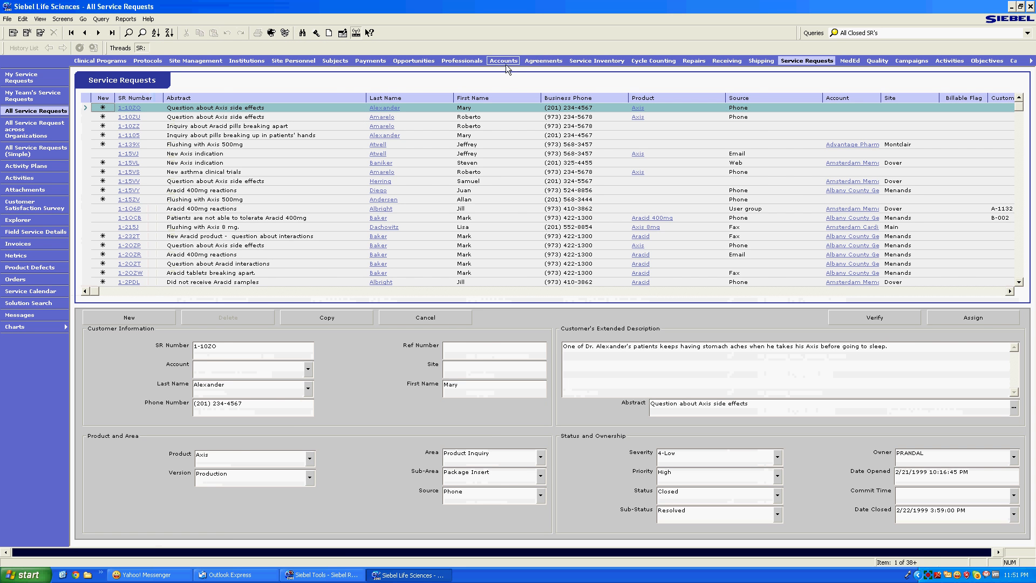
click(323, 575)
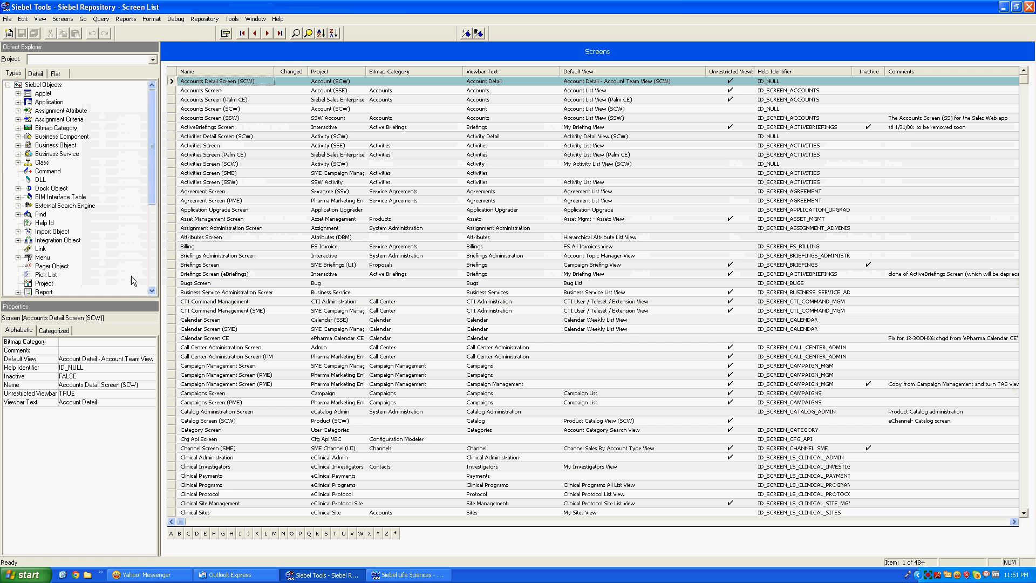
scroll(151, 194, down, 4)
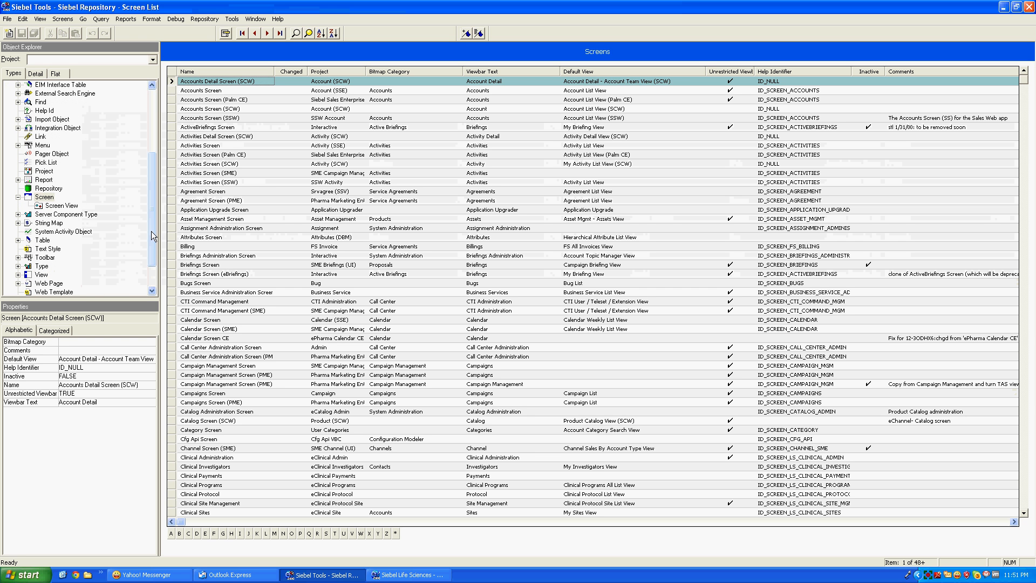
click(45, 197)
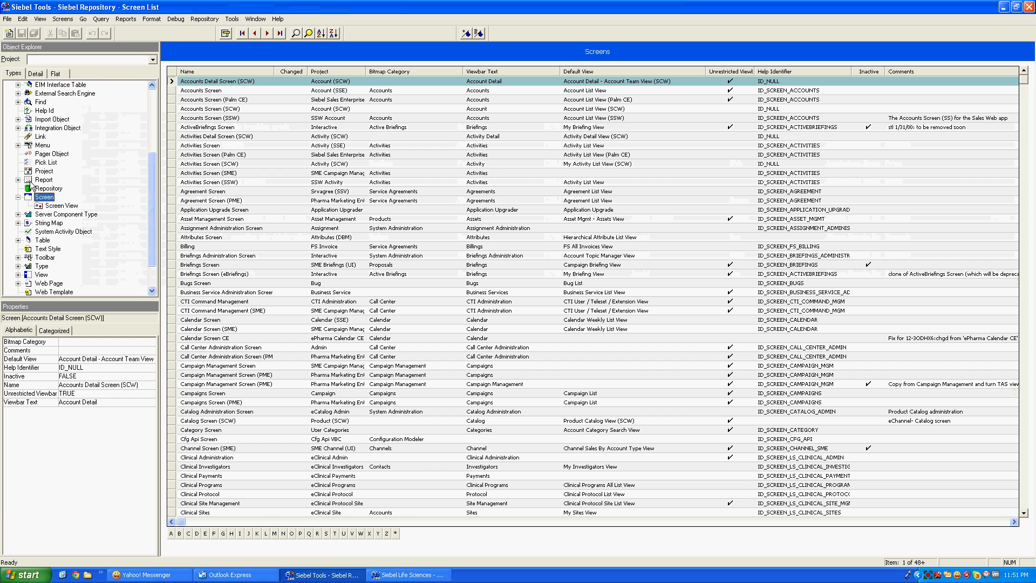
click(41, 20)
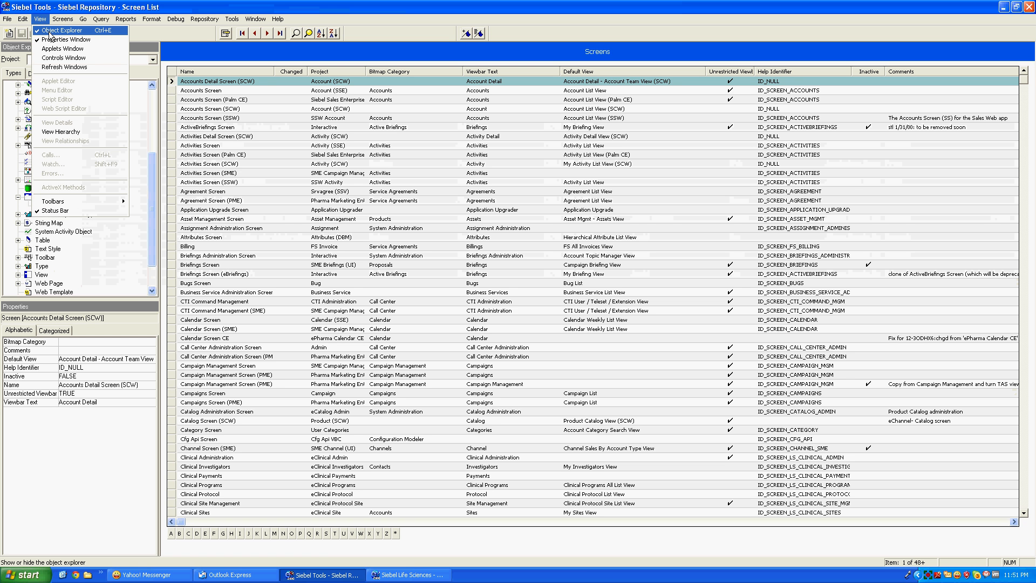
click(59, 31)
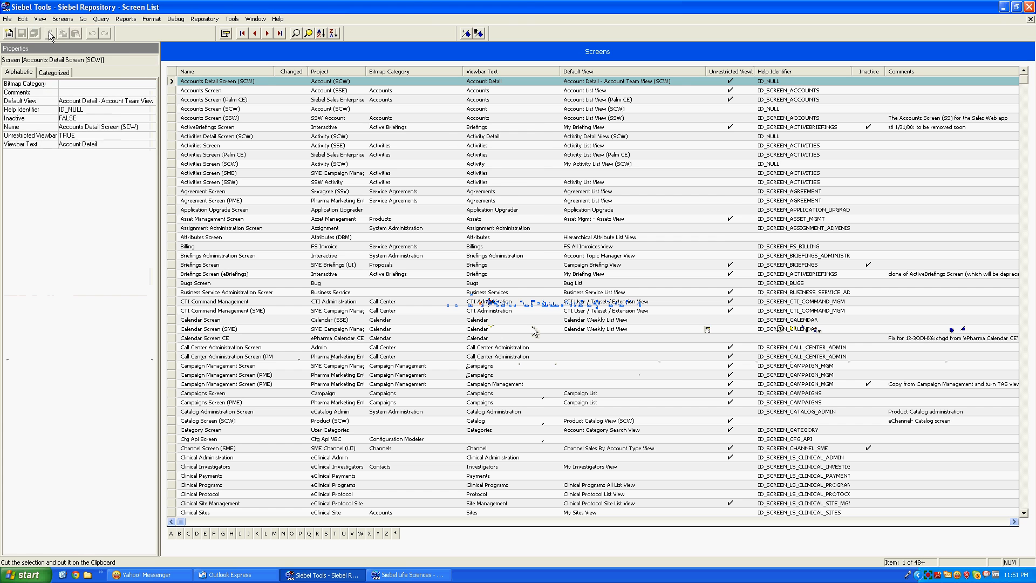
click(43, 20)
click(47, 33)
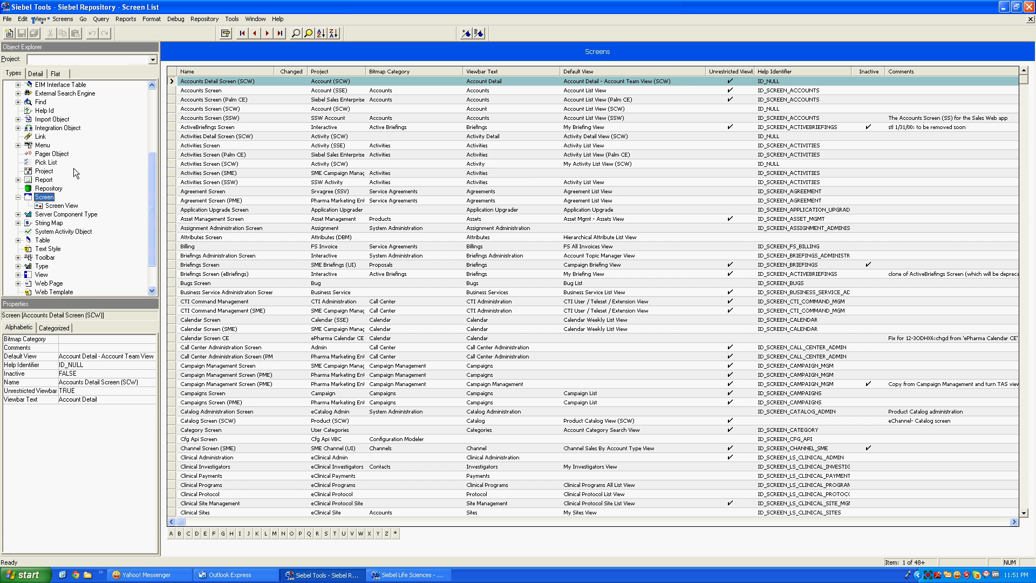
mouse_move(92, 300)
mouse_down()
mouse_move(596, 169)
mouse_move(120, 314)
mouse_move(105, 292)
mouse_up()
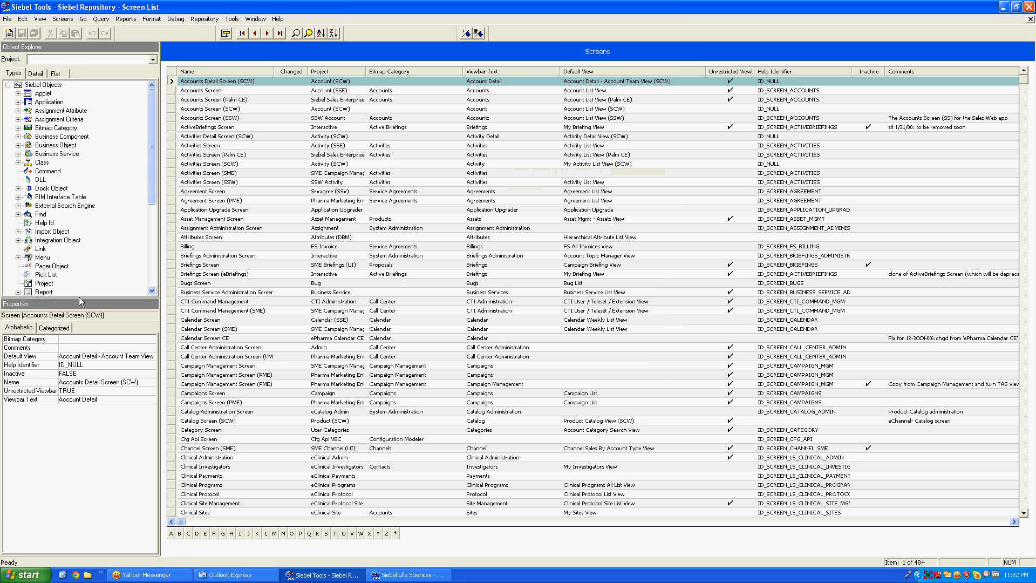
drag(150, 154, 149, 203)
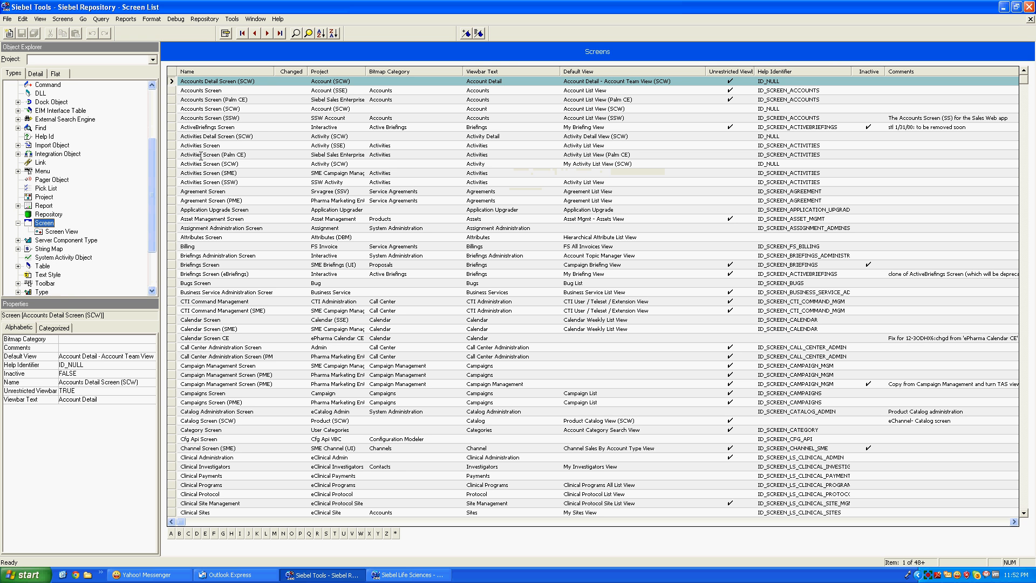
Query Screens for 'Serv' and select the Service Request Screen name
click(295, 33)
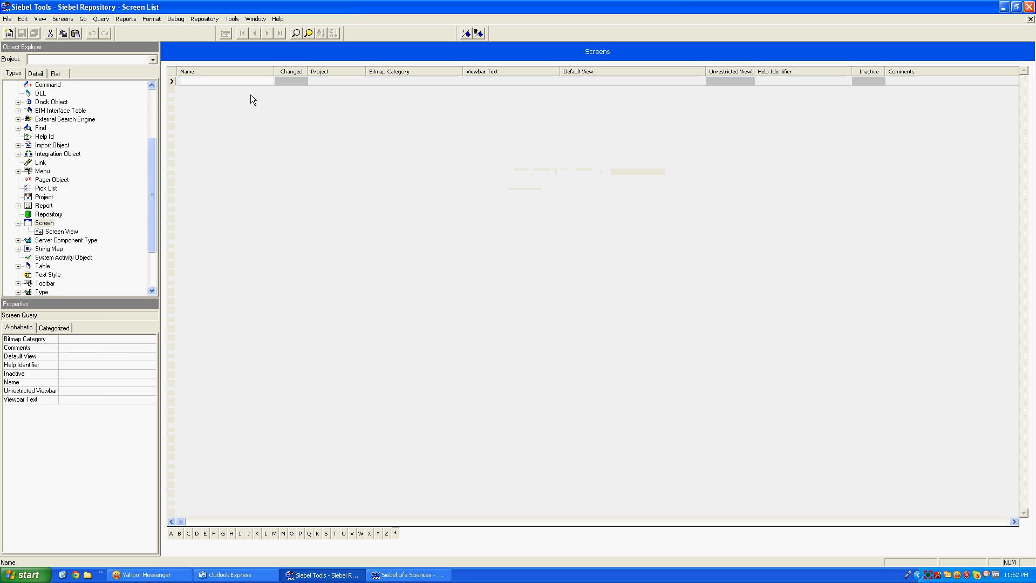
text(Service*)
key(Return)
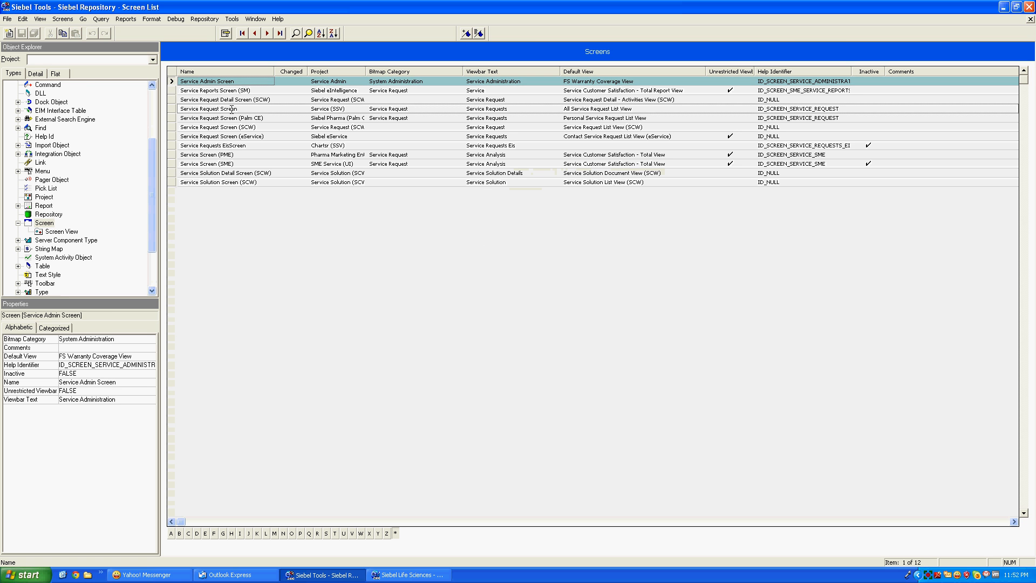
click(170, 109)
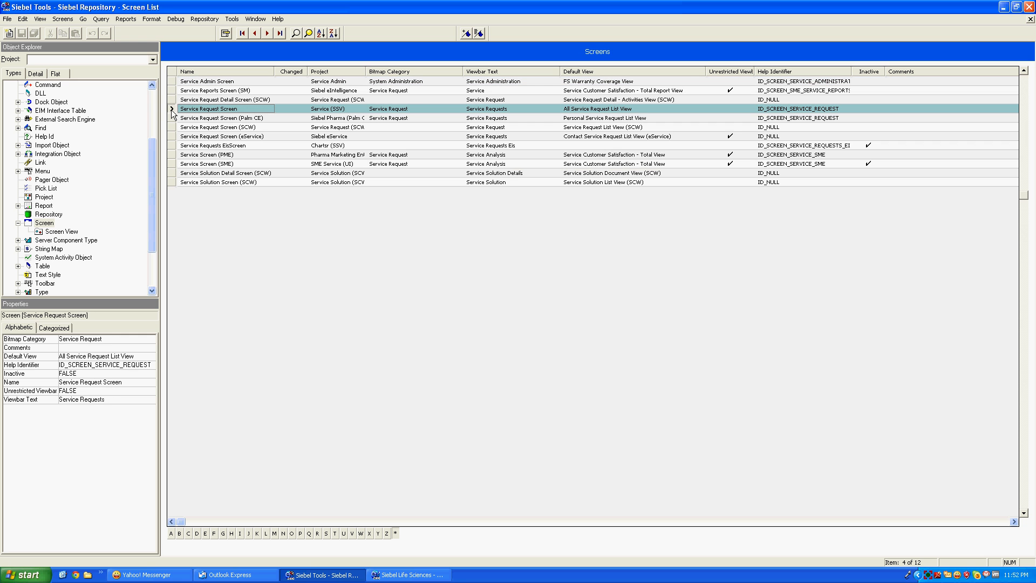
click(217, 109)
key(ctrl+c)
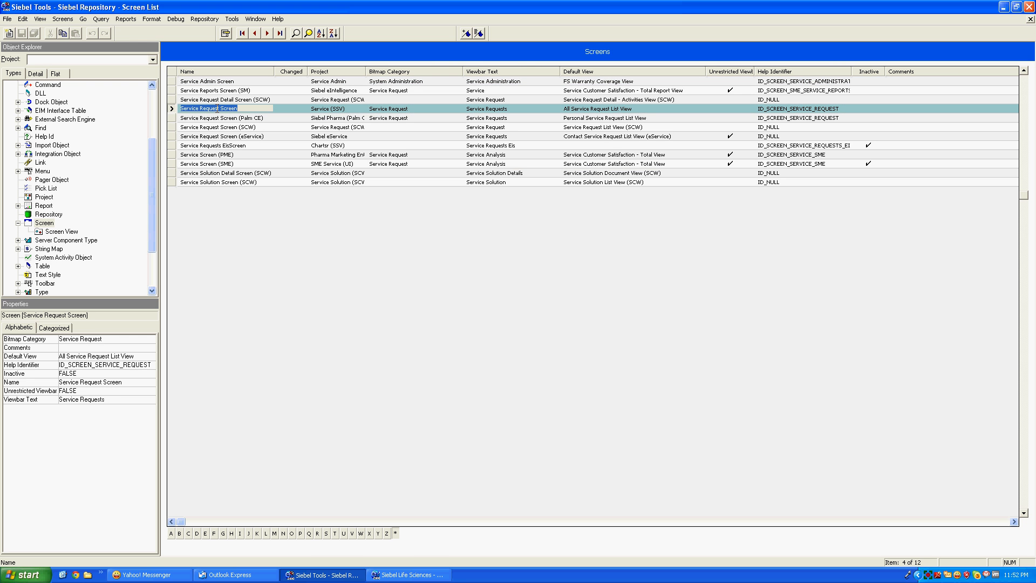
Re-query Screens for exactly Service Request Screen and list its Screen Views
click(295, 33)
key(ctrl+v)
key(Return)
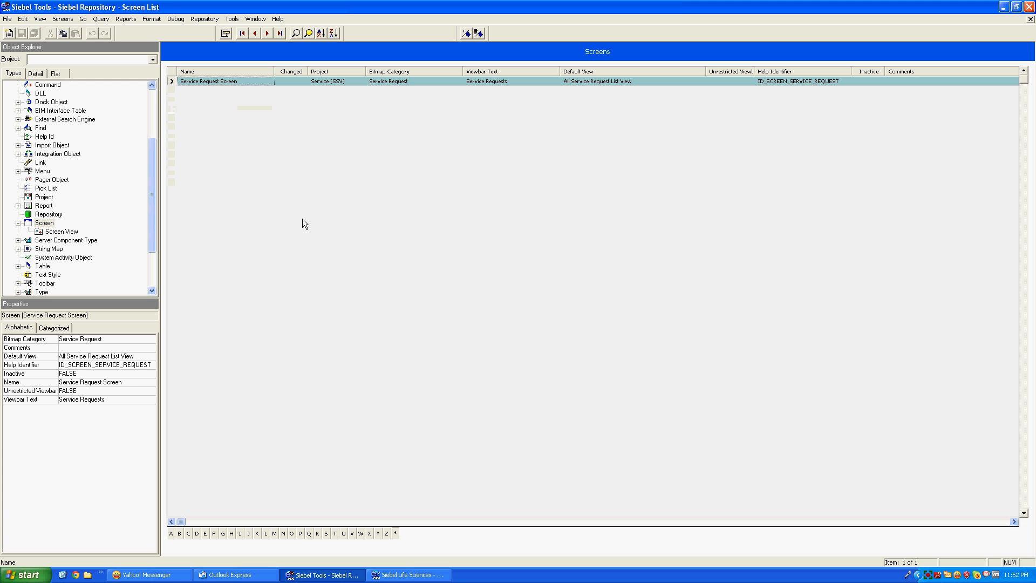
click(62, 231)
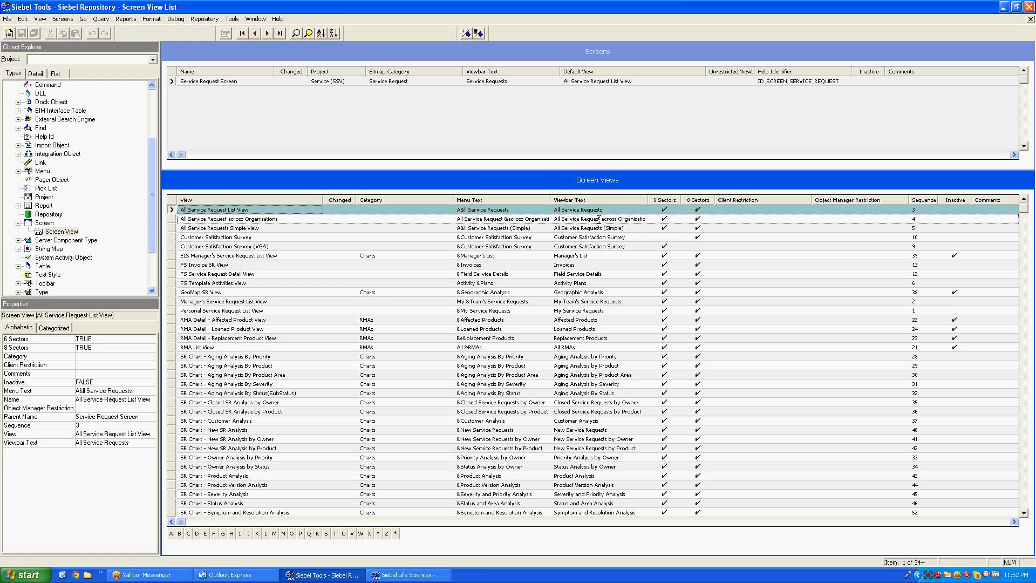
click(430, 576)
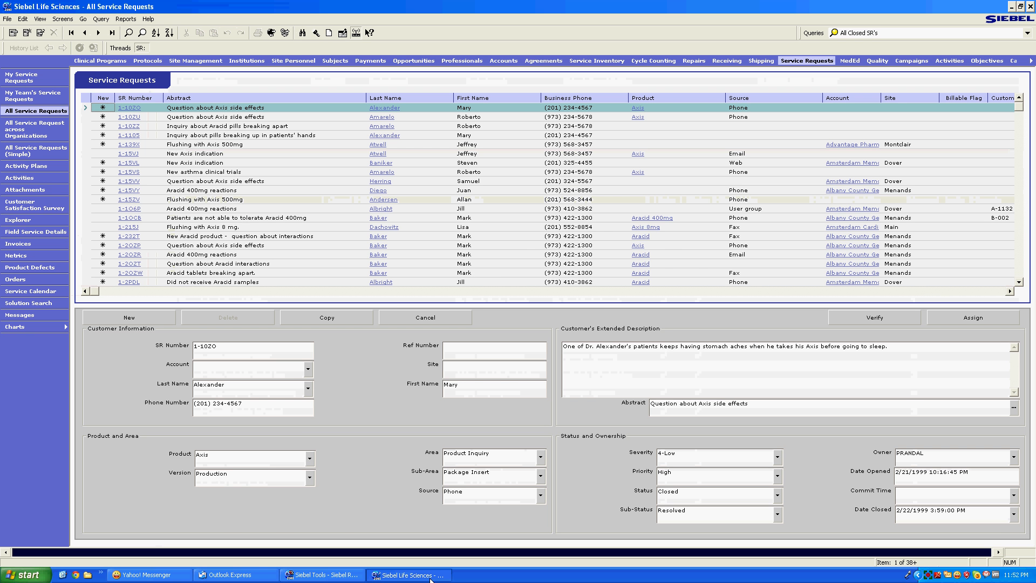
click(334, 575)
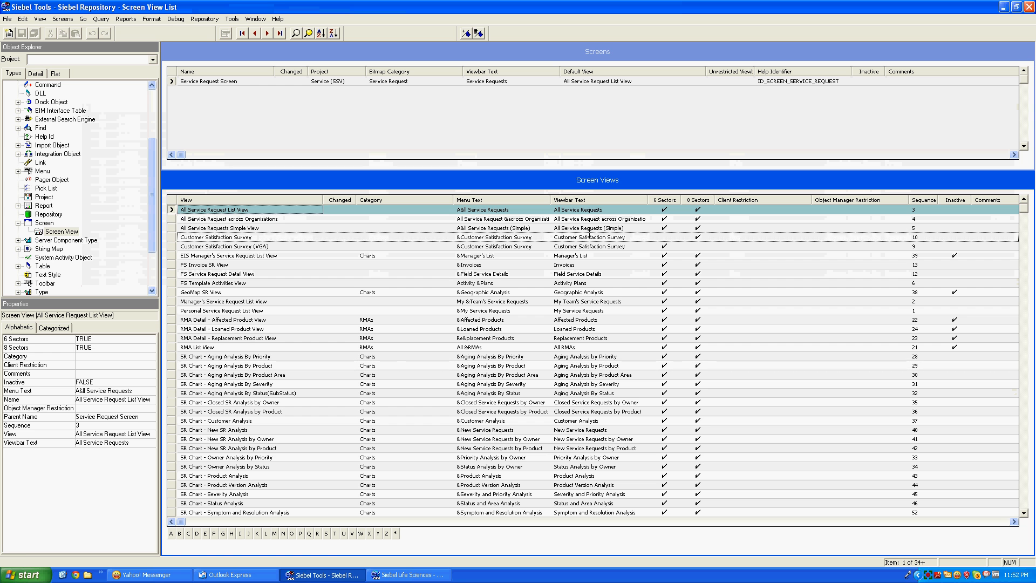
click(612, 211)
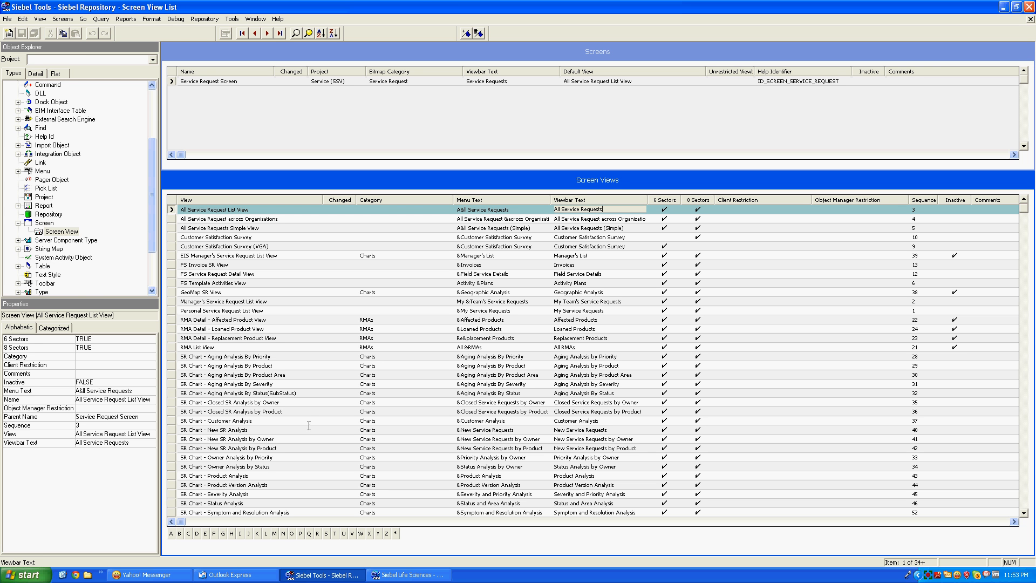
click(173, 81)
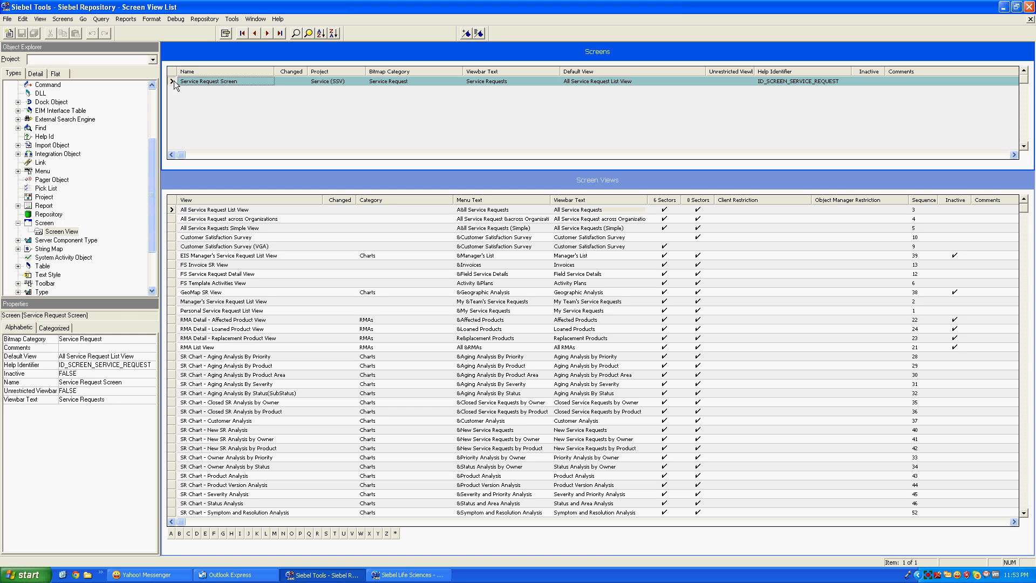
click(324, 81)
key(ctrl+c)
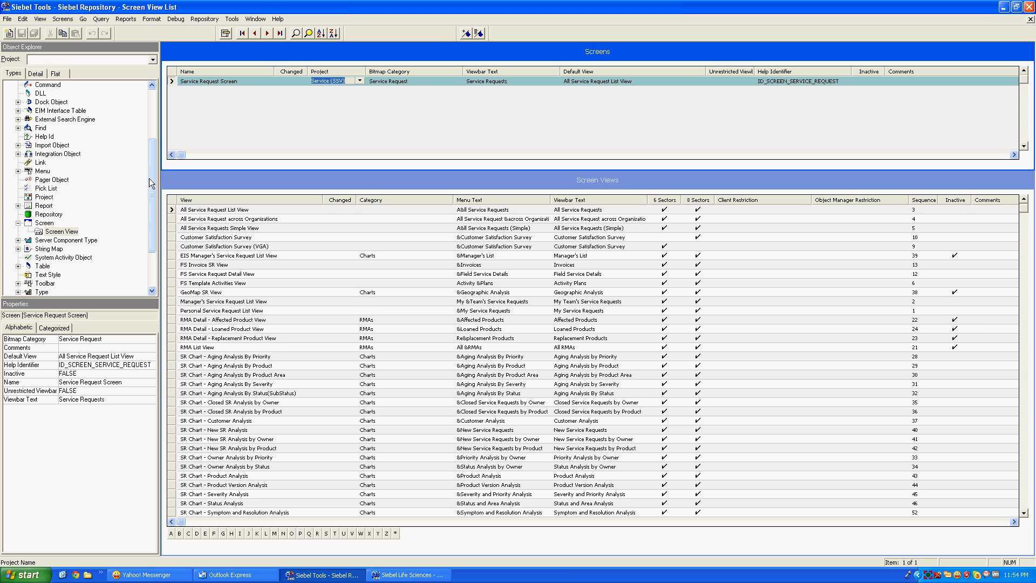
Query the Projects list for Service projects after the Service (SSV) query fails
click(43, 198)
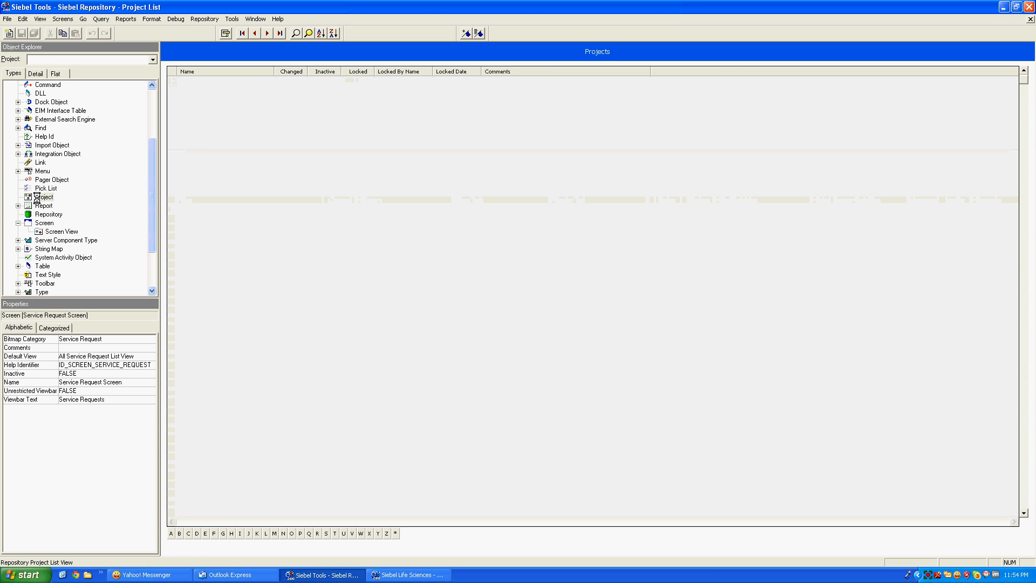
click(297, 33)
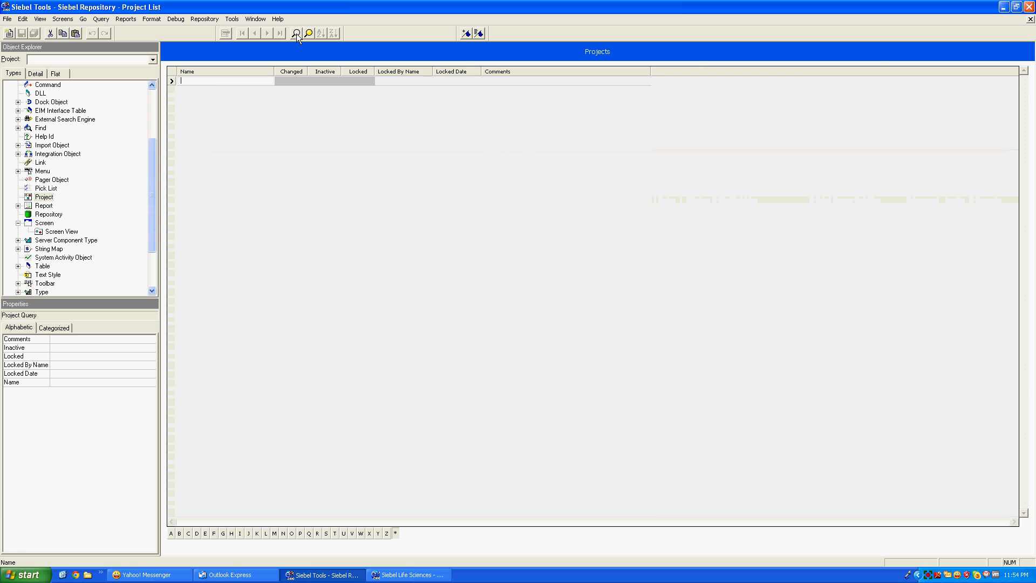
key(ctrl+v)
key(Return)
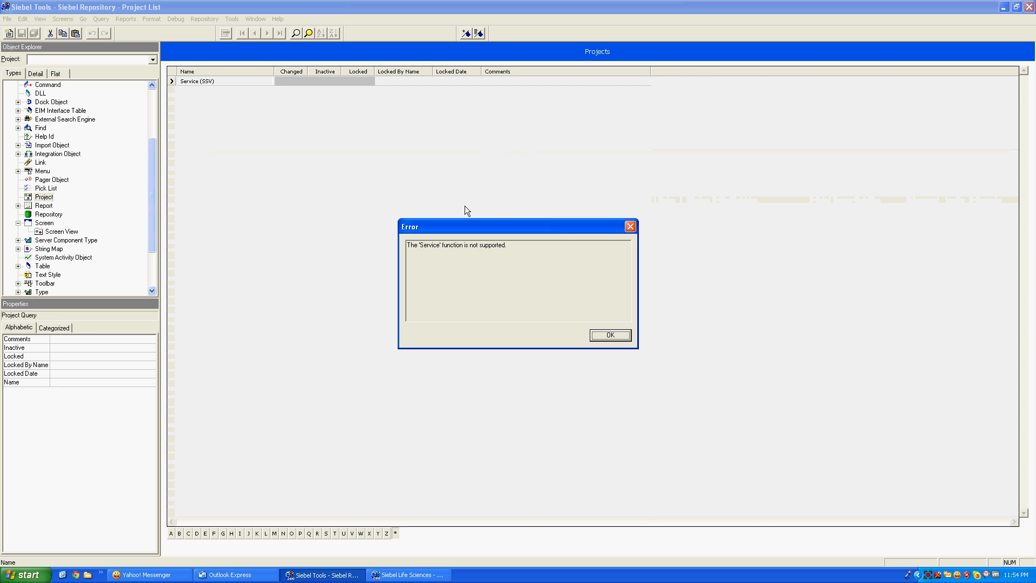
click(623, 338)
click(229, 80)
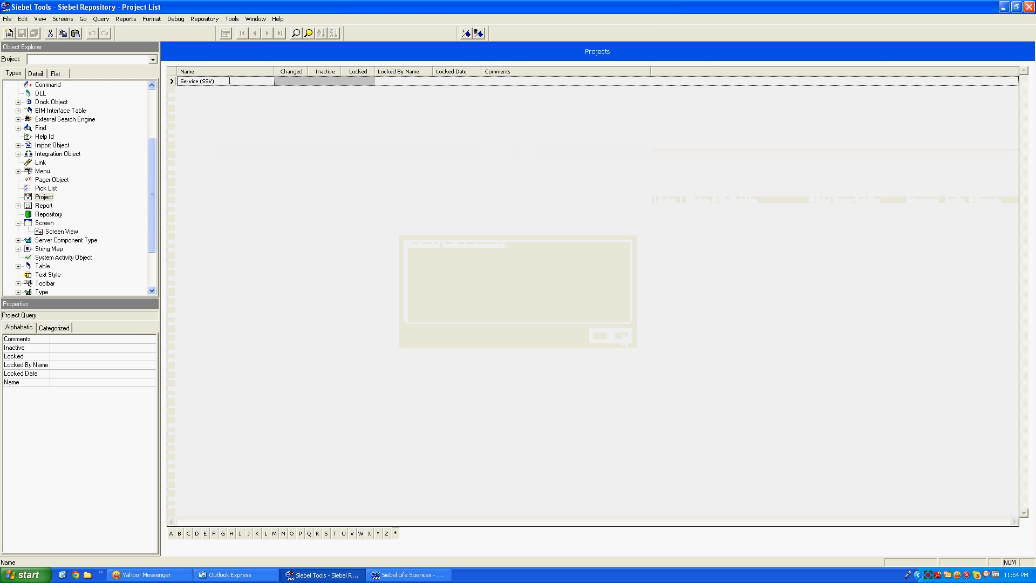
click(229, 81)
key(BackSpace)
key(BackSpace)
key(BackSpace)
key(BackSpace)
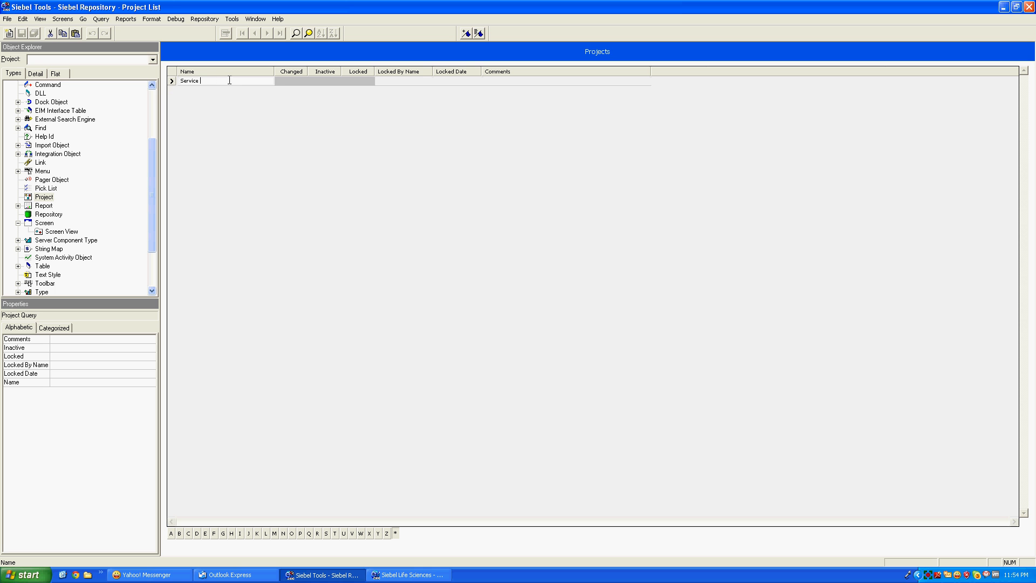
key(Return)
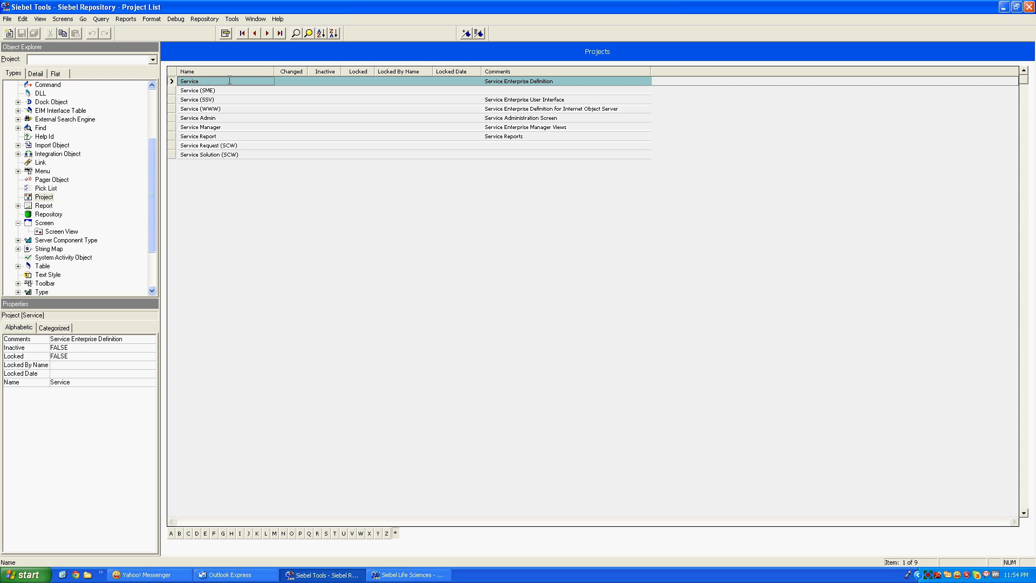
Lock the Service (SSV) project and go back to the Screens list
click(172, 99)
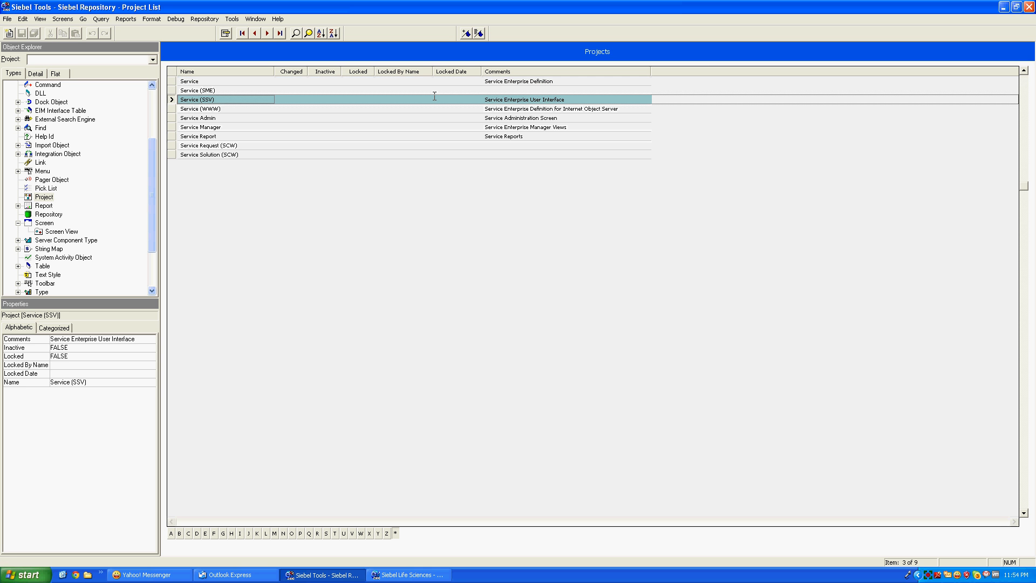
click(361, 100)
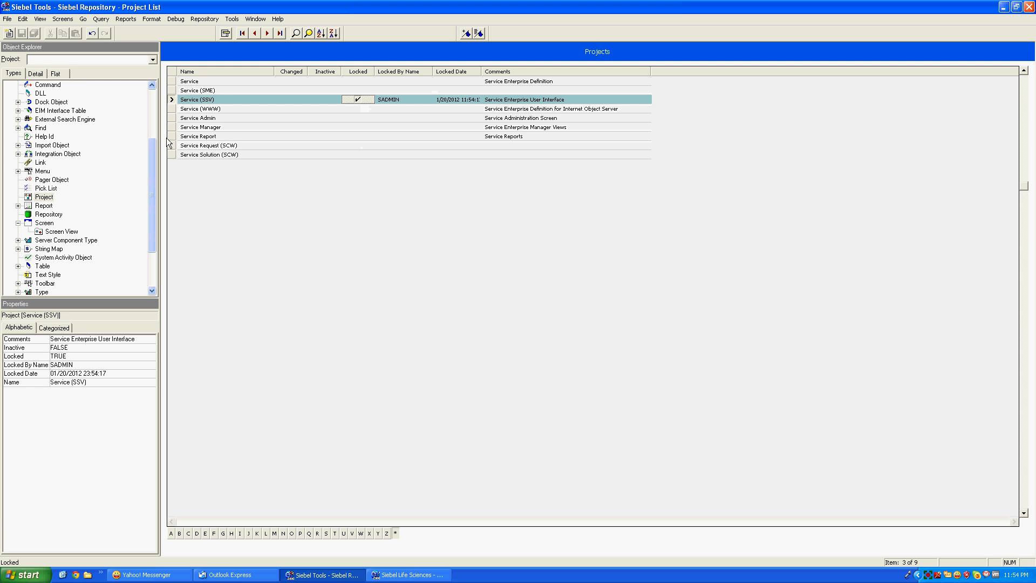
click(173, 109)
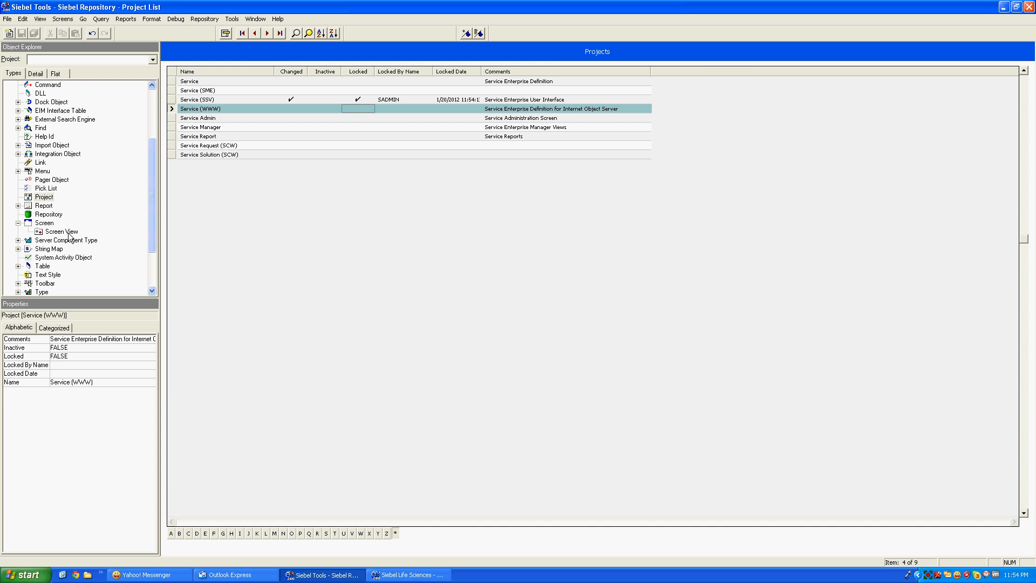
click(47, 223)
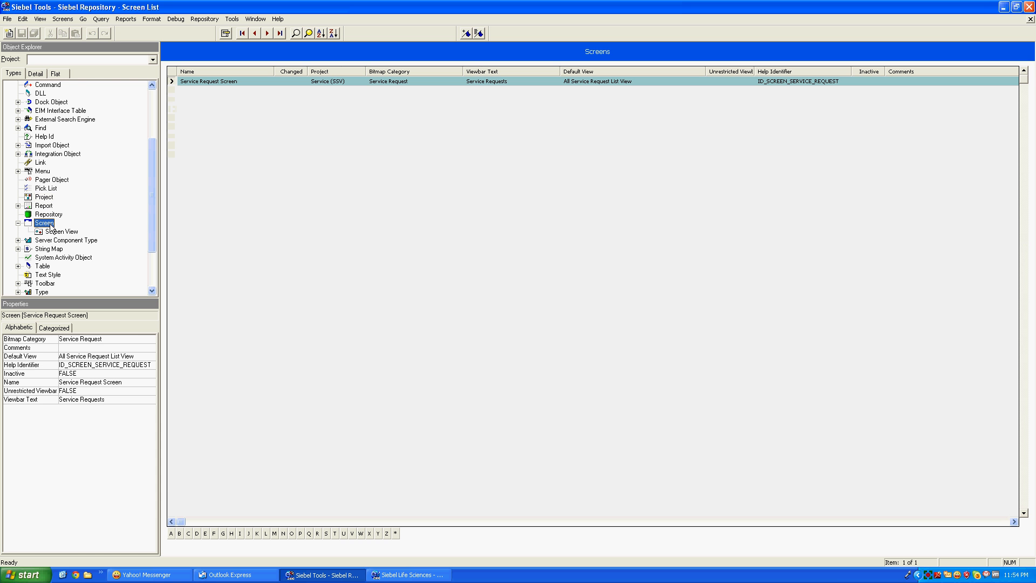
List Service Request Screen's views, including All Service Request List View
click(61, 232)
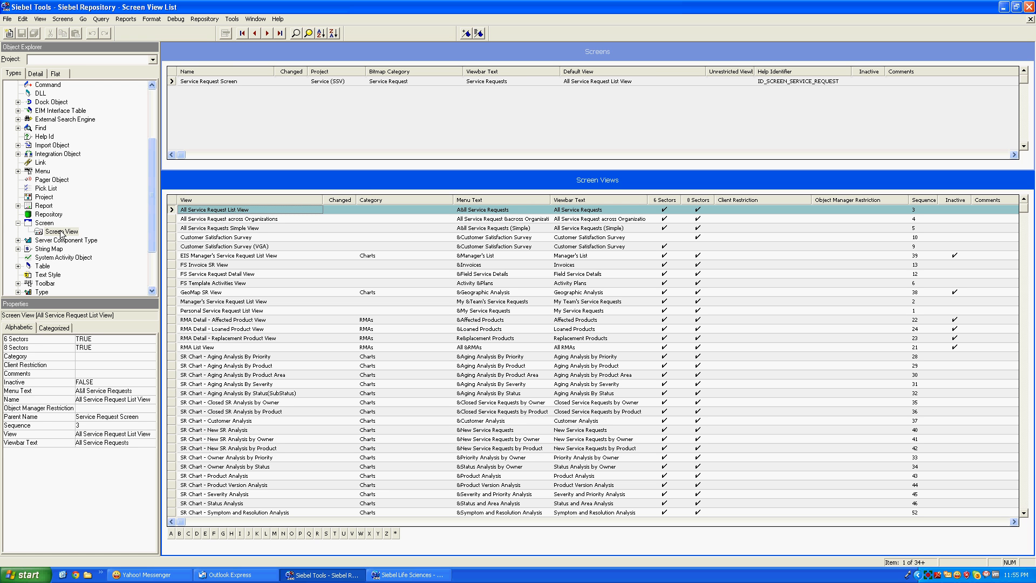
Inspect the view's viewbar text and the screen name without changes, returning to Screens
click(610, 211)
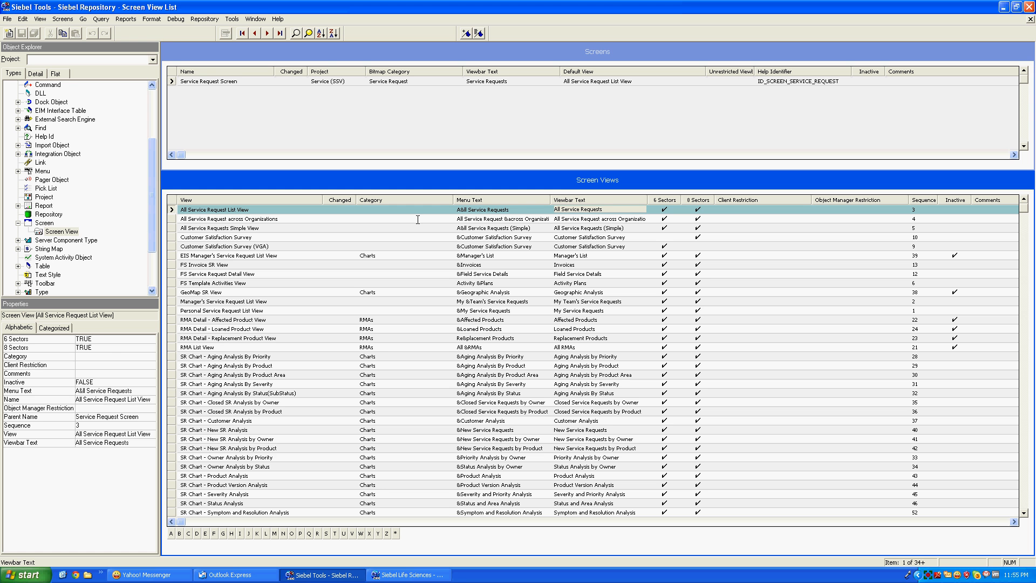
click(329, 110)
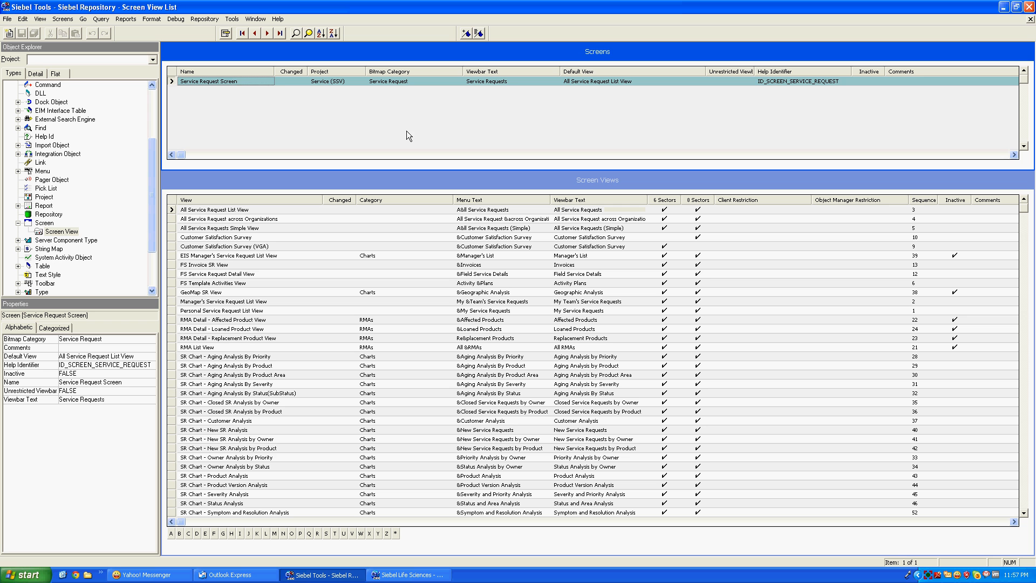
click(248, 81)
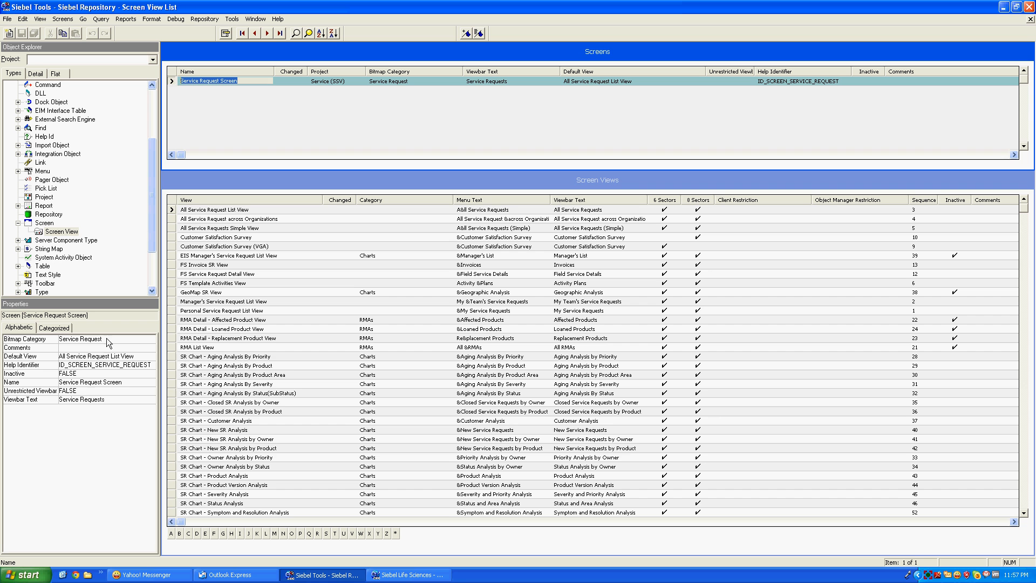
click(173, 81)
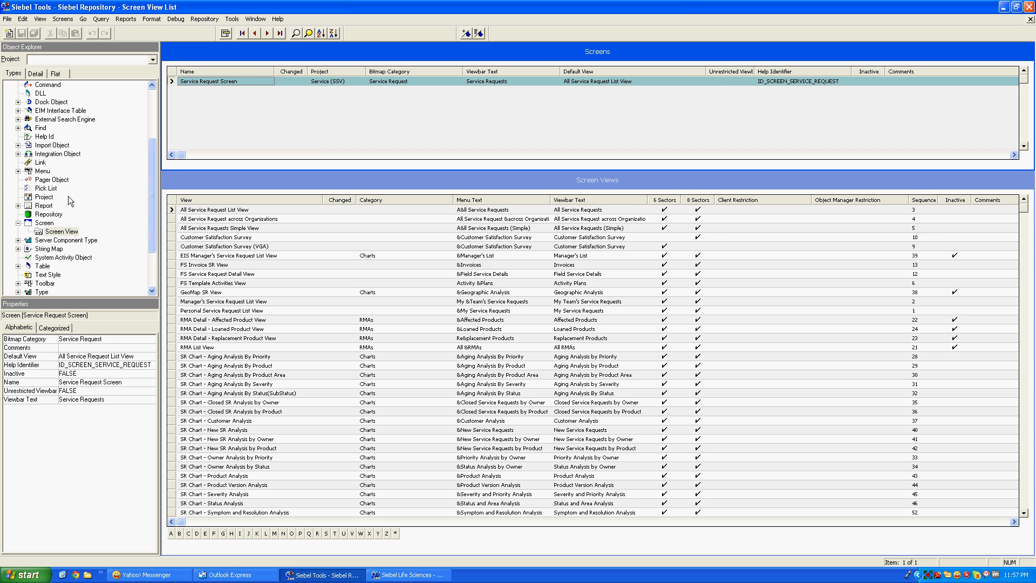
click(45, 223)
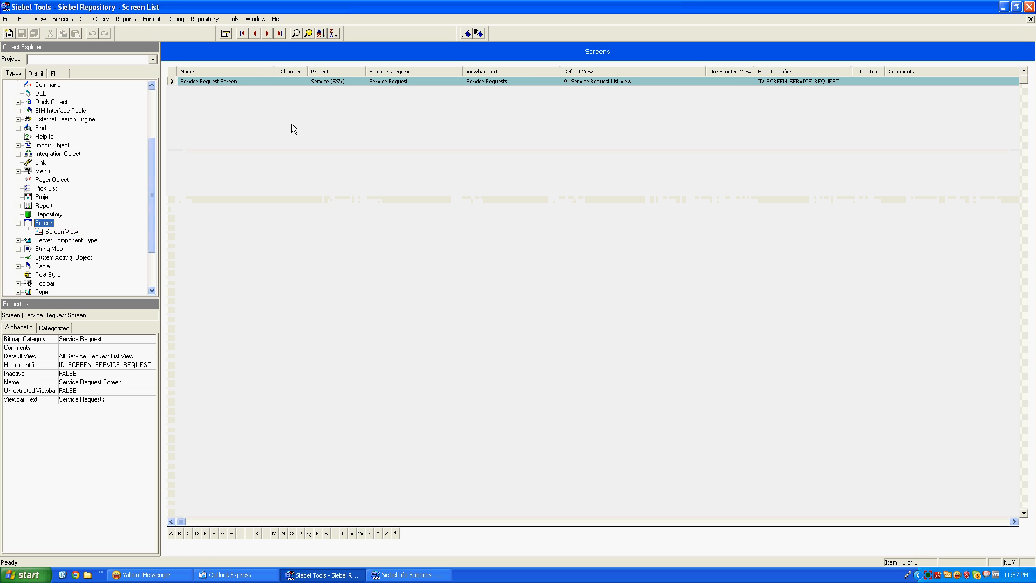
Check the screen's Viewbar Text property, then lock the project via Repository > Lock Project
click(69, 394)
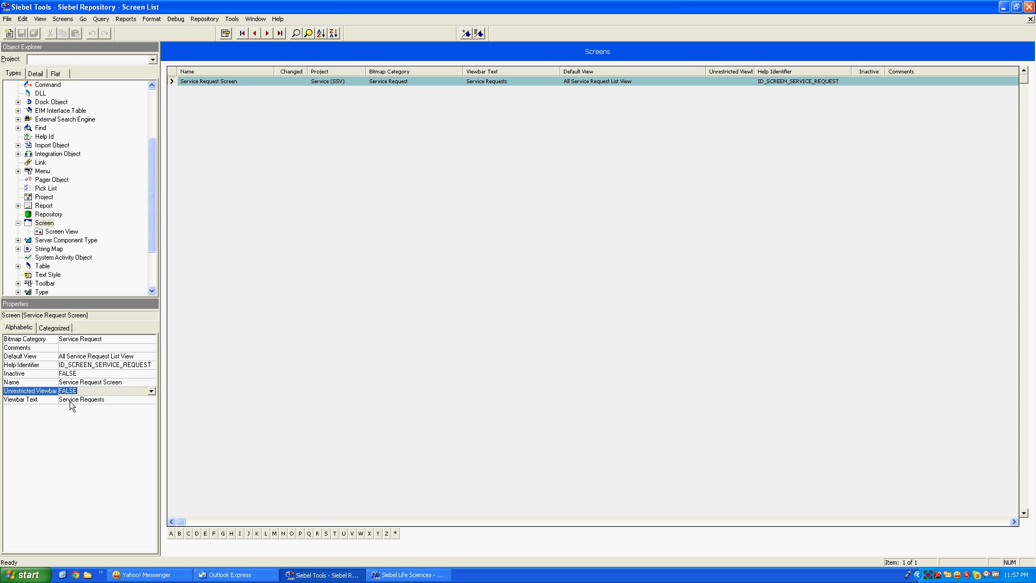
click(114, 402)
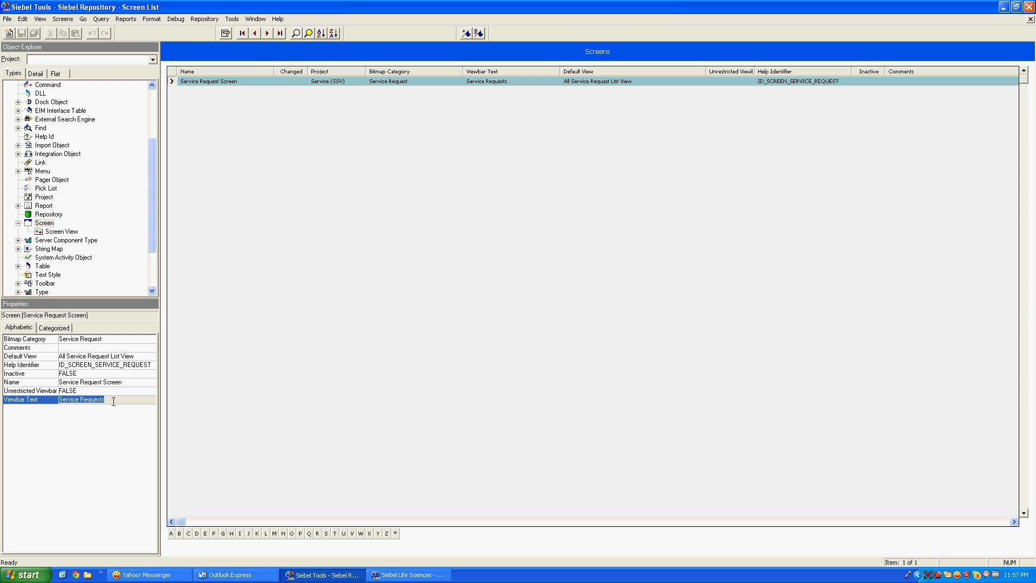
key(alt+Tab)
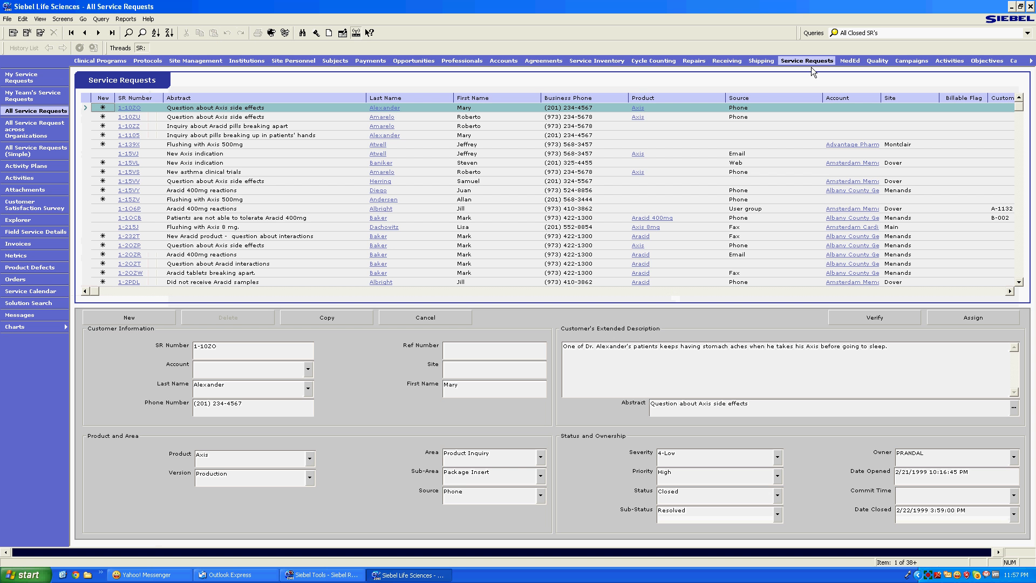
click(348, 575)
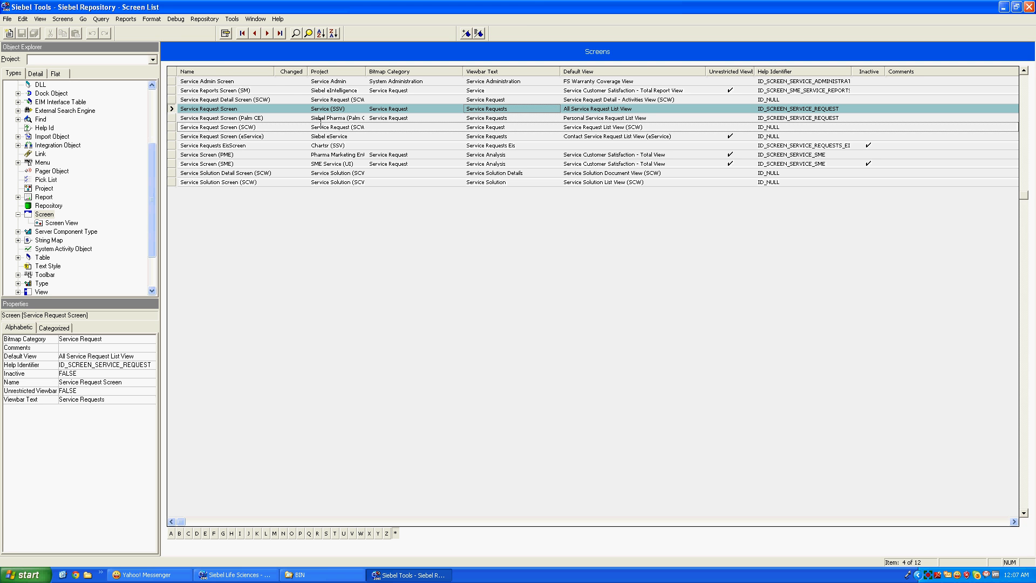
click(207, 17)
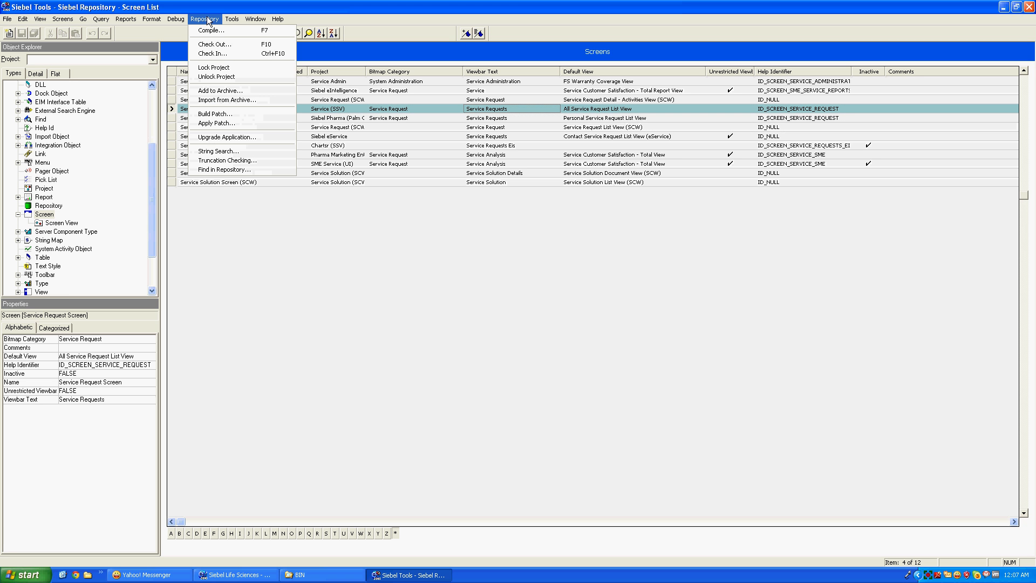
click(214, 68)
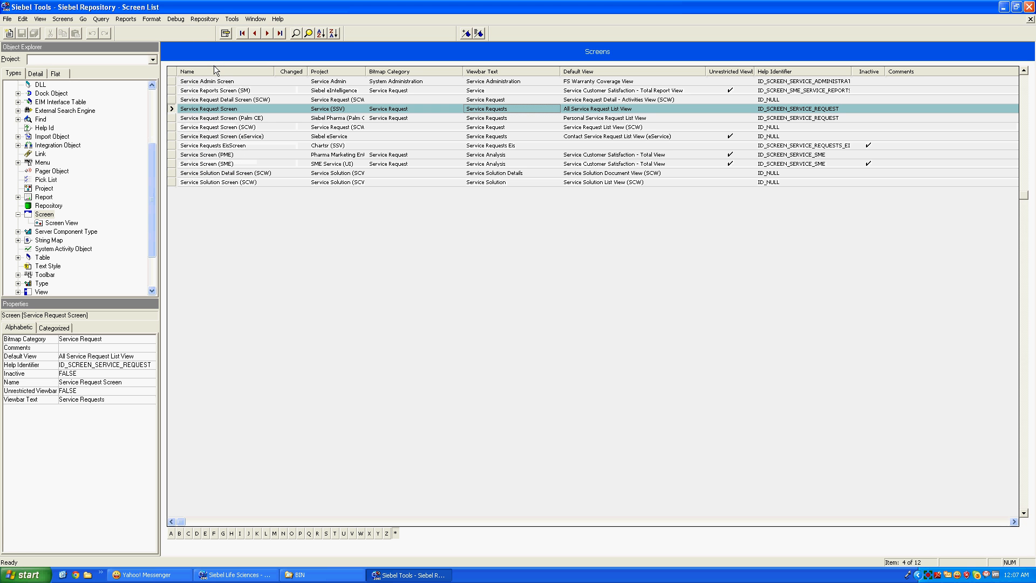
Change Service Request Screen's viewbar text to 'Service Requests AS' and commit the row
click(524, 107)
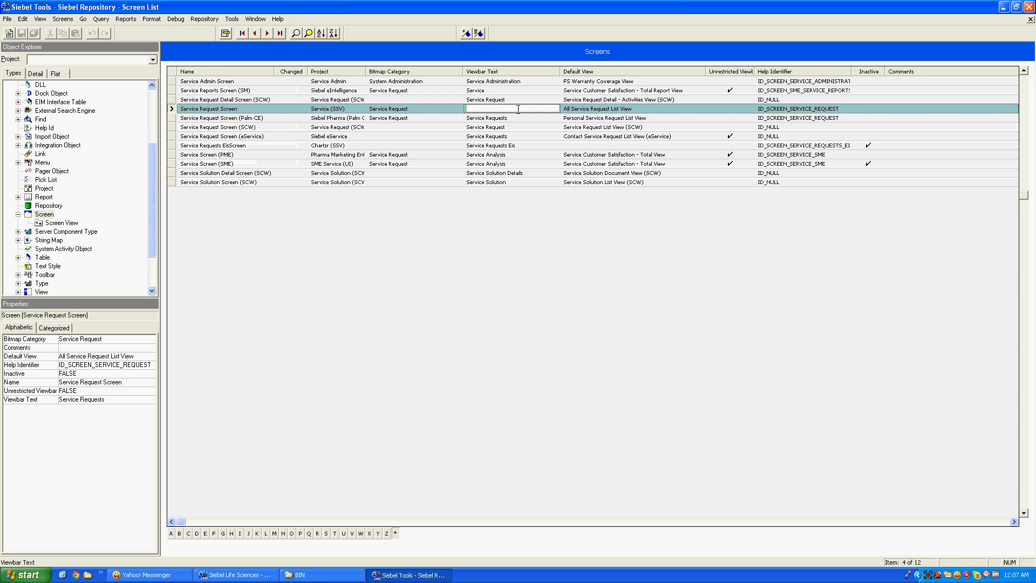
click(524, 107)
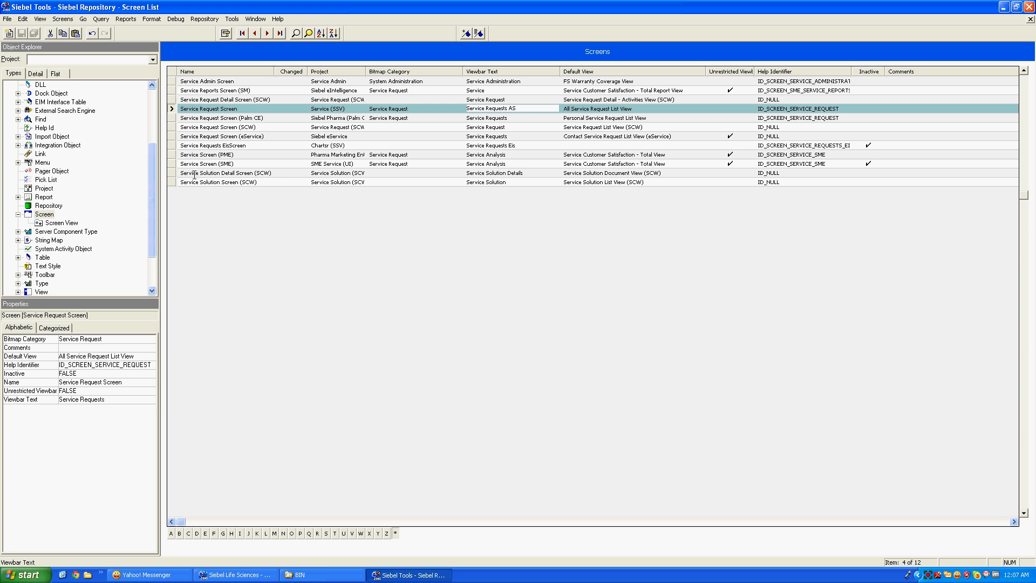
click(171, 117)
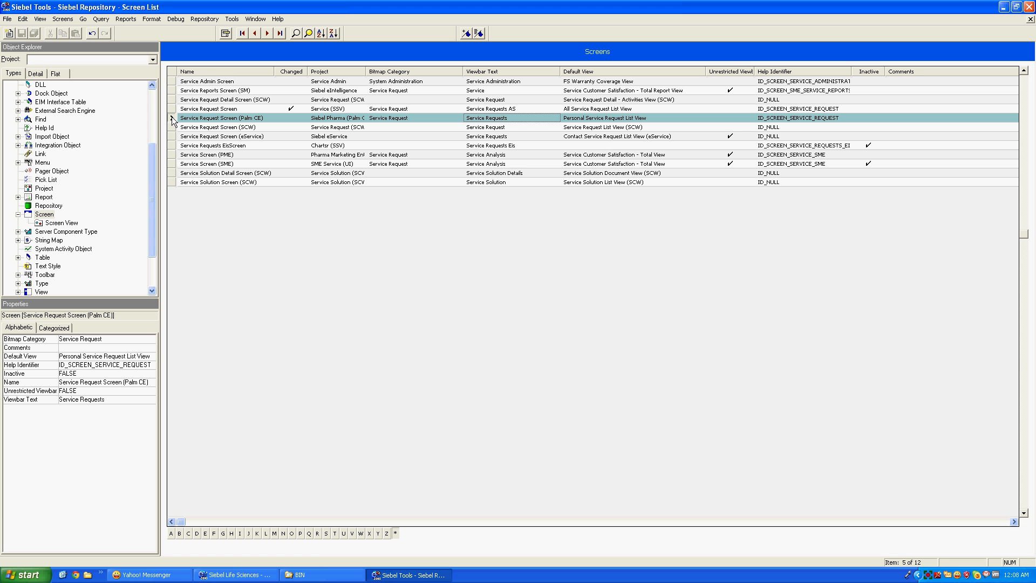
click(236, 576)
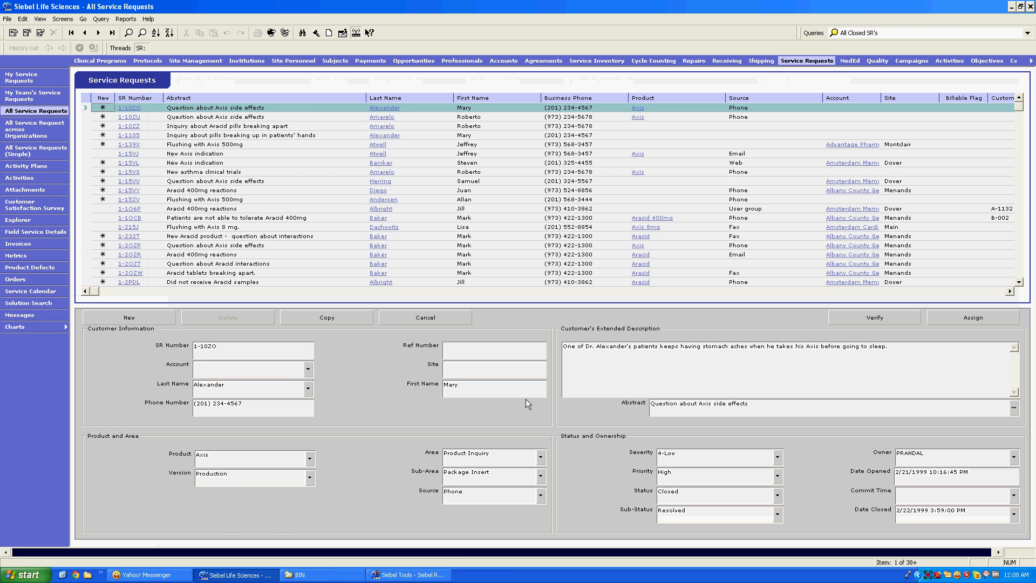
click(408, 575)
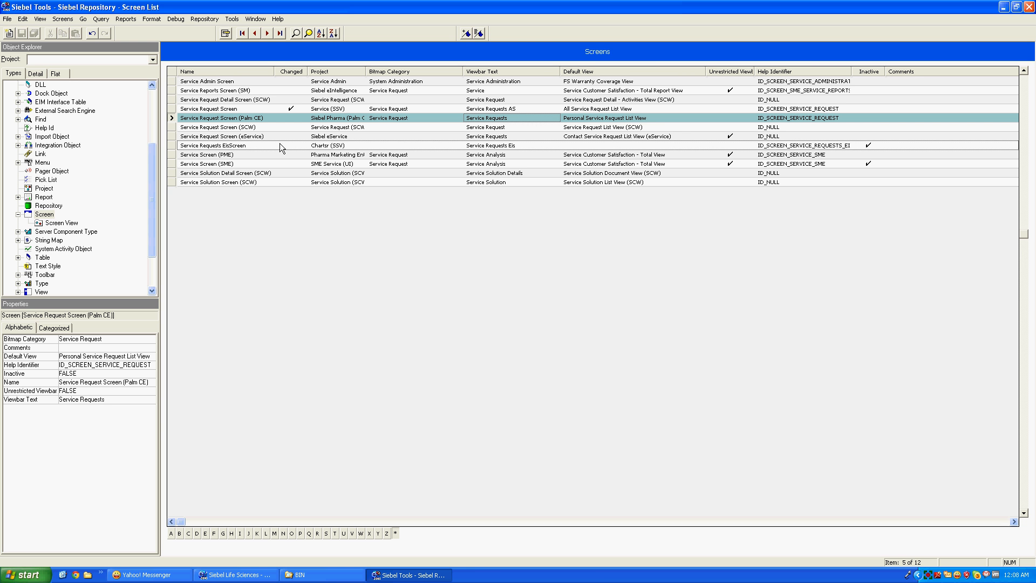
Open tools.cfg from the Sbl6Tools BIN folder in Notepad
click(301, 575)
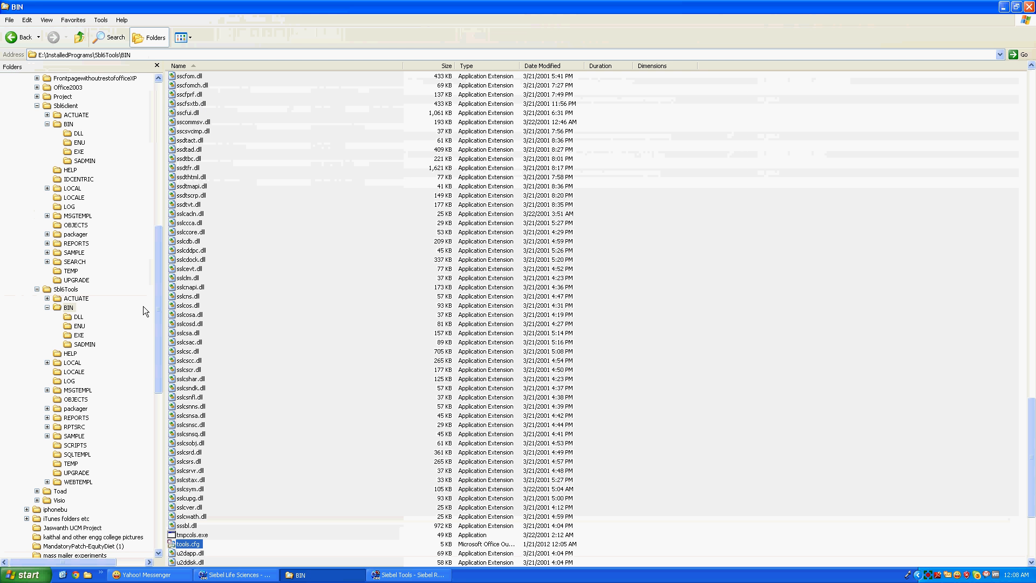
drag(157, 303, 157, 318)
click(68, 262)
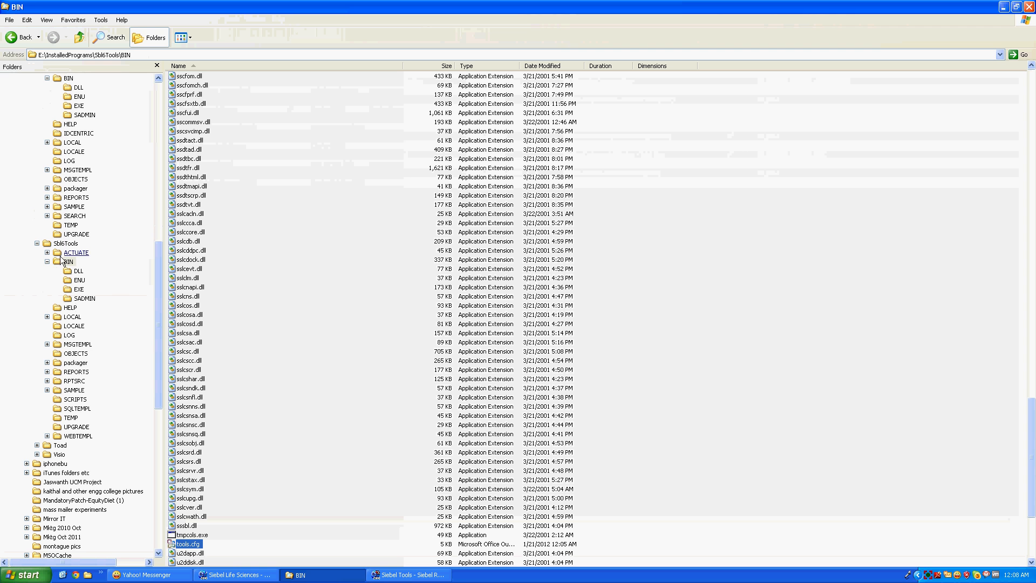
click(182, 316)
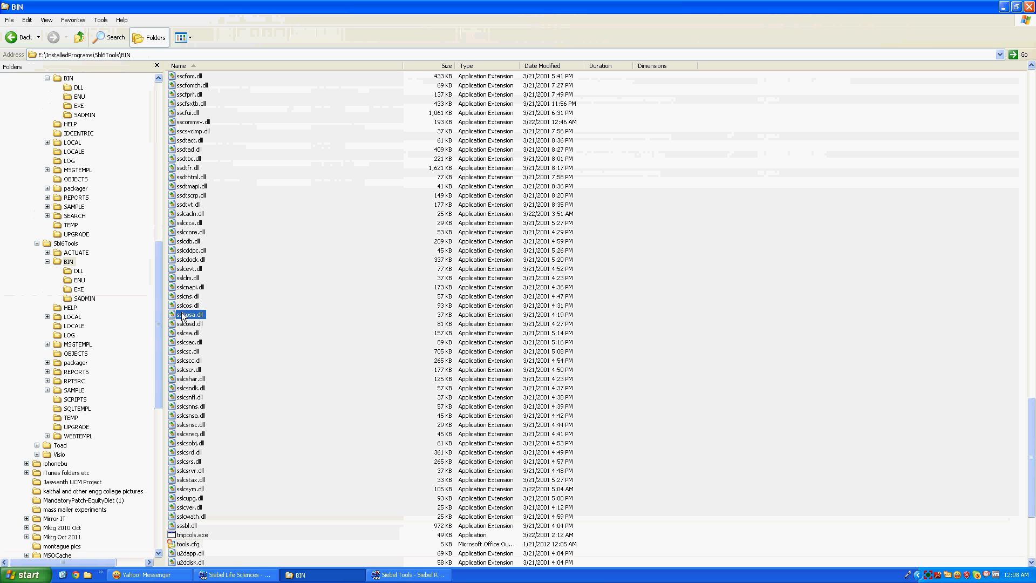
key(t)
key(o)
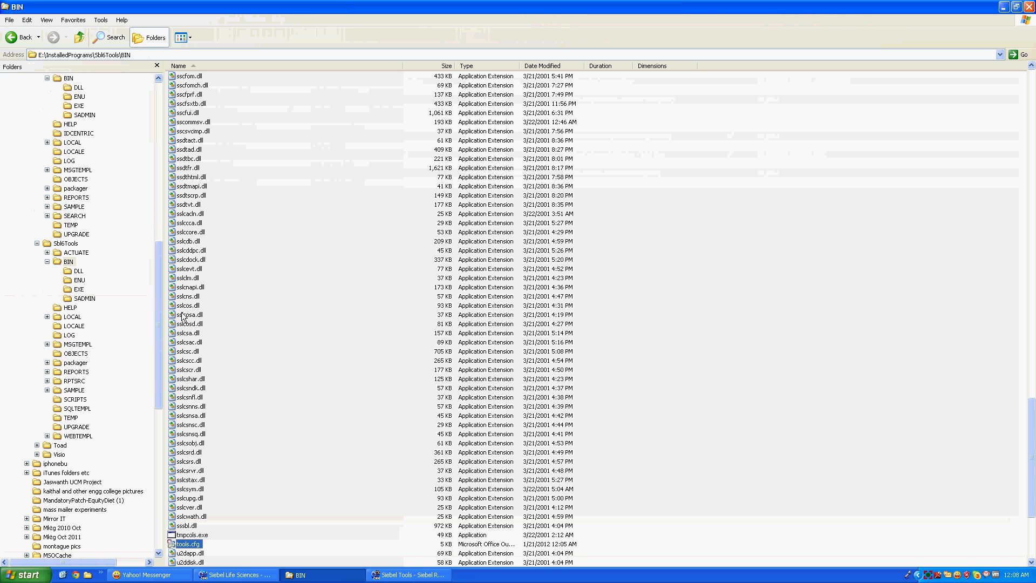
key(Return)
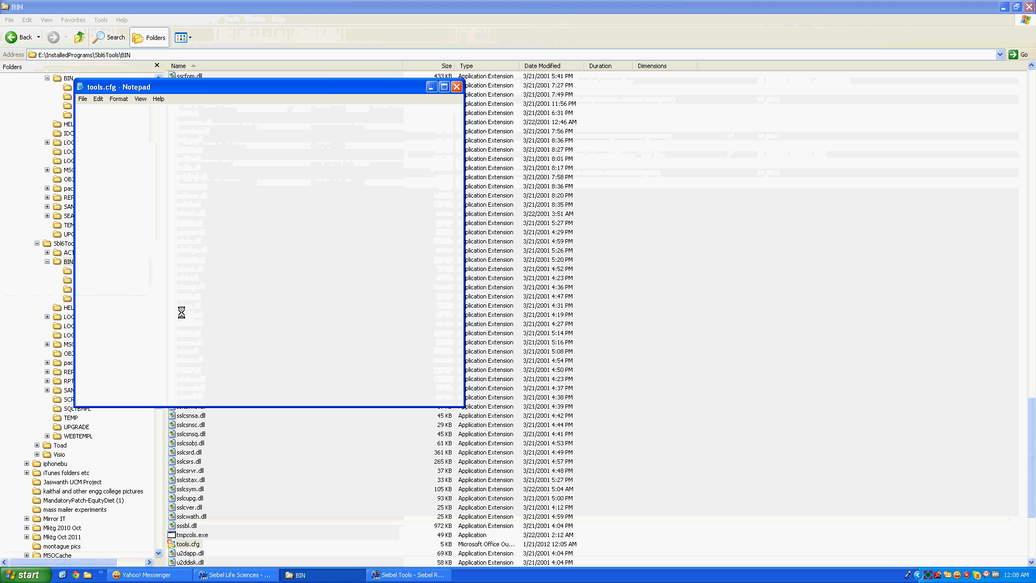
Delete the SBL6CL ConnectString line under [Sample] in tools.cfg so SBL6TO is used
double_click(371, 92)
drag(1031, 70, 1031, 134)
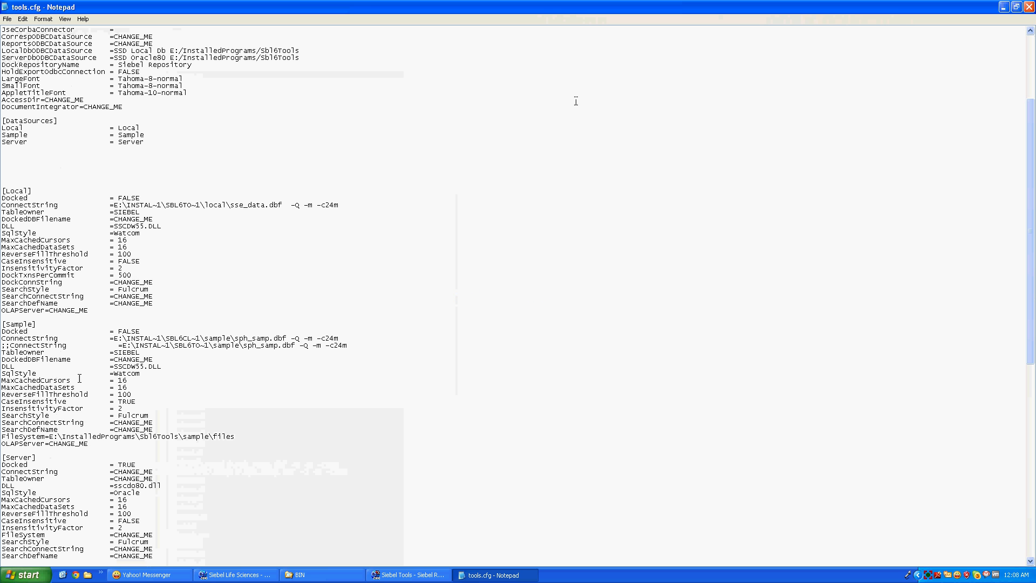
mouse_move(2, 338)
mouse_down()
mouse_move(302, 329)
mouse_move(349, 348)
mouse_move(10, 346)
mouse_up()
key(Delete)
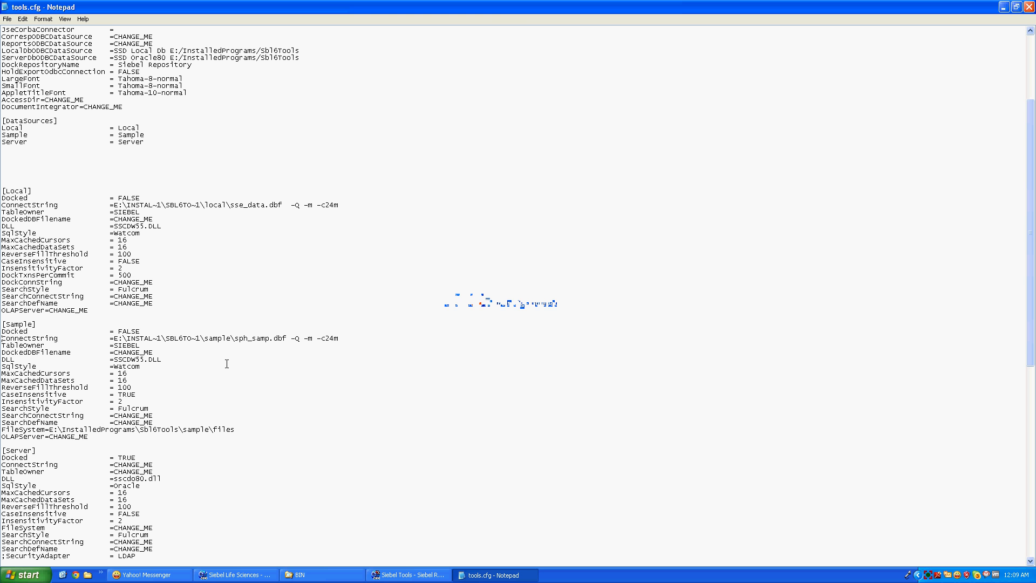
click(320, 578)
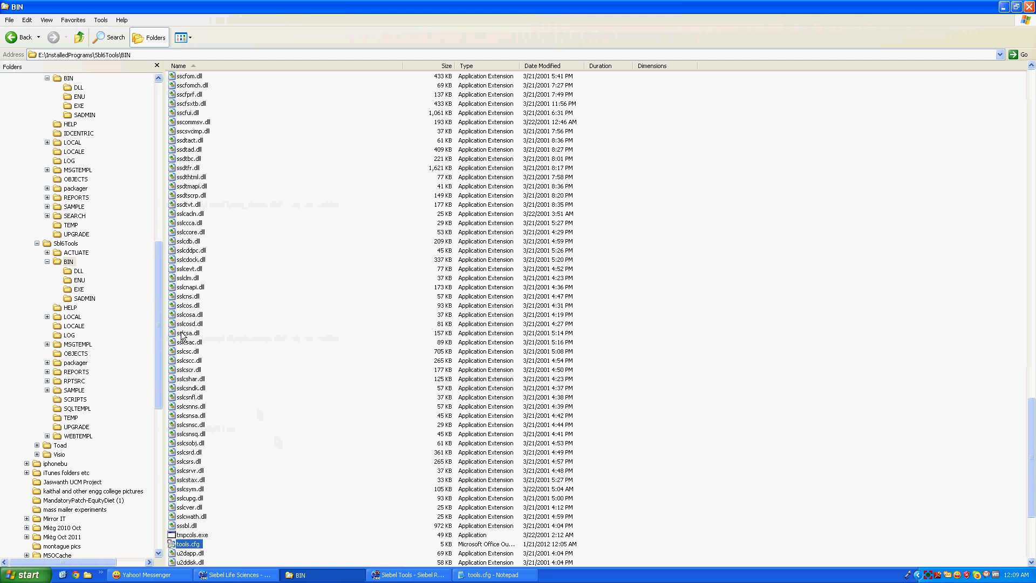
Select pharma.cfg in the Sbl6client BIN folder, then bring up the Start menu
drag(160, 324, 160, 291)
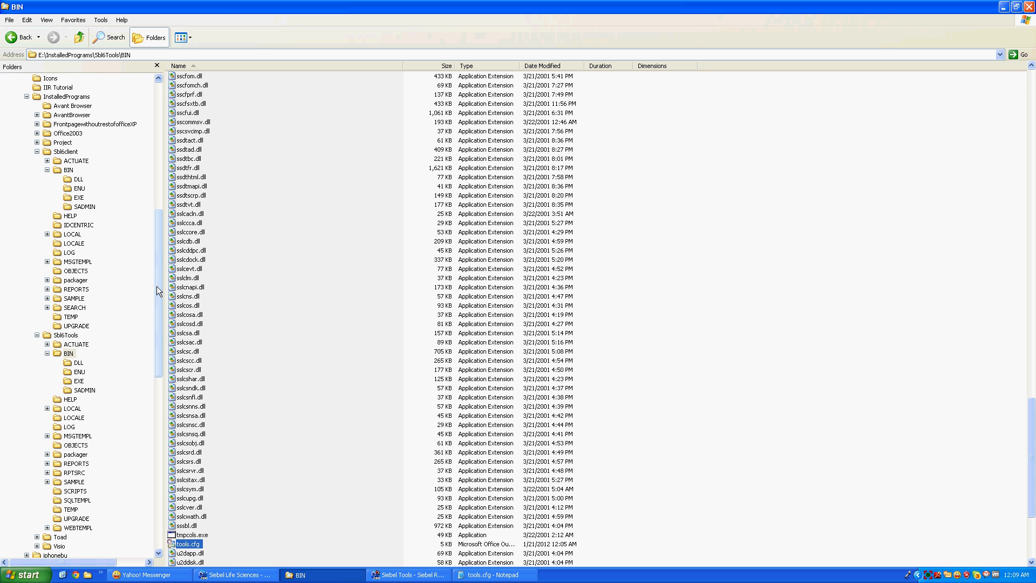
click(69, 170)
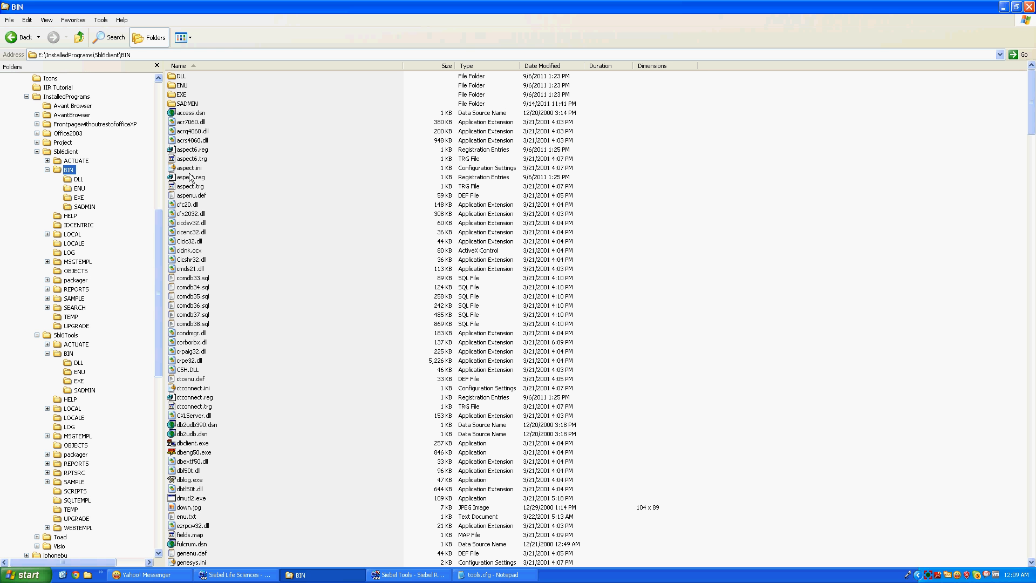
click(188, 336)
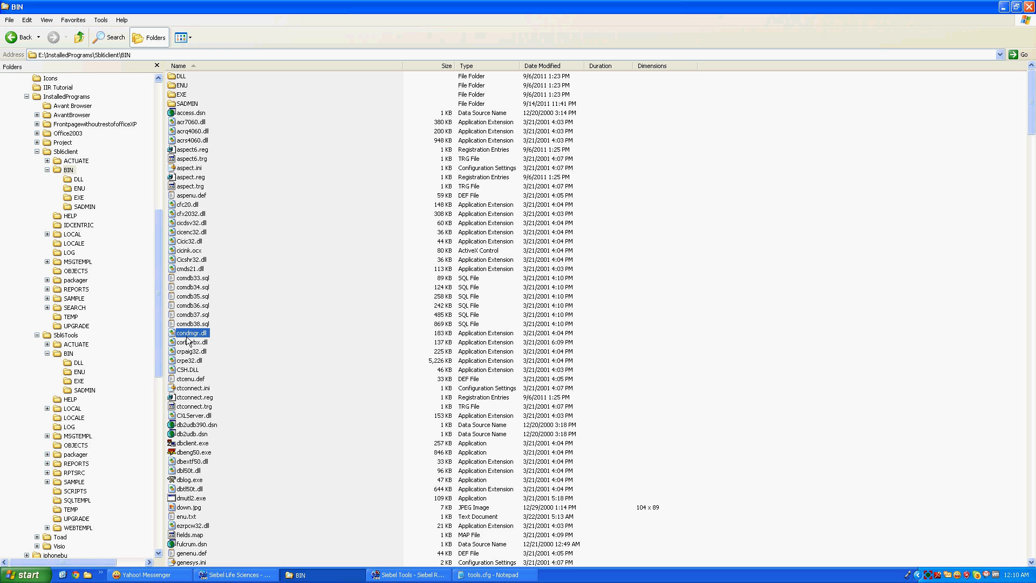
key(p)
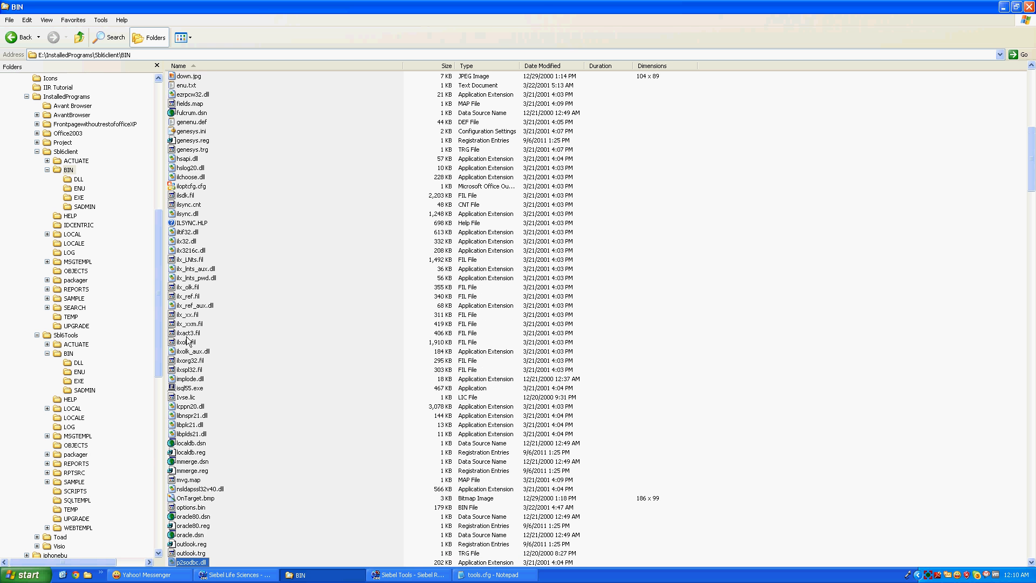
key(Down)
key(Down)
key(Down)
key(Down)
key(Down)
key(Down)
key(Up)
key(Up)
key(Up)
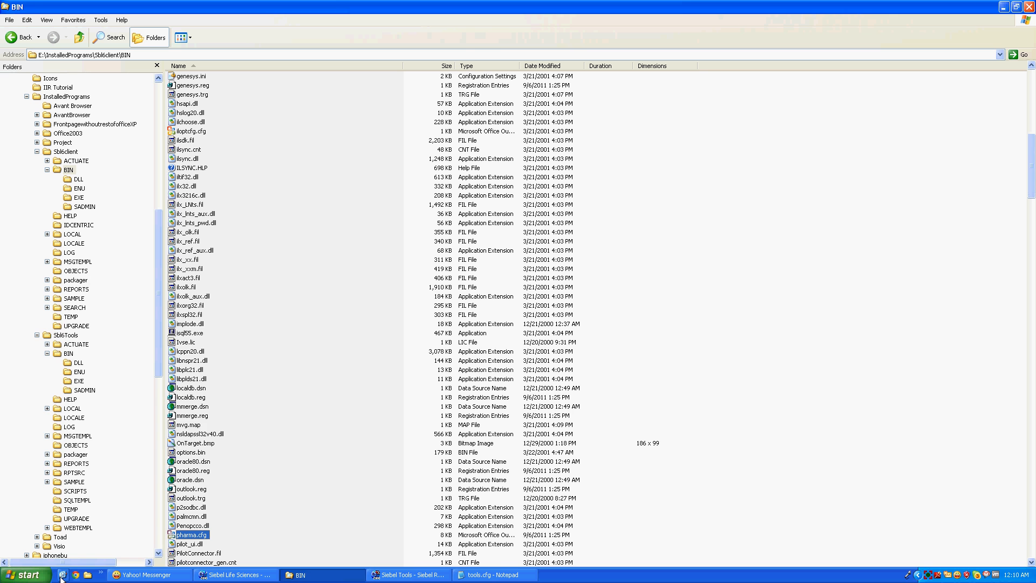
click(24, 574)
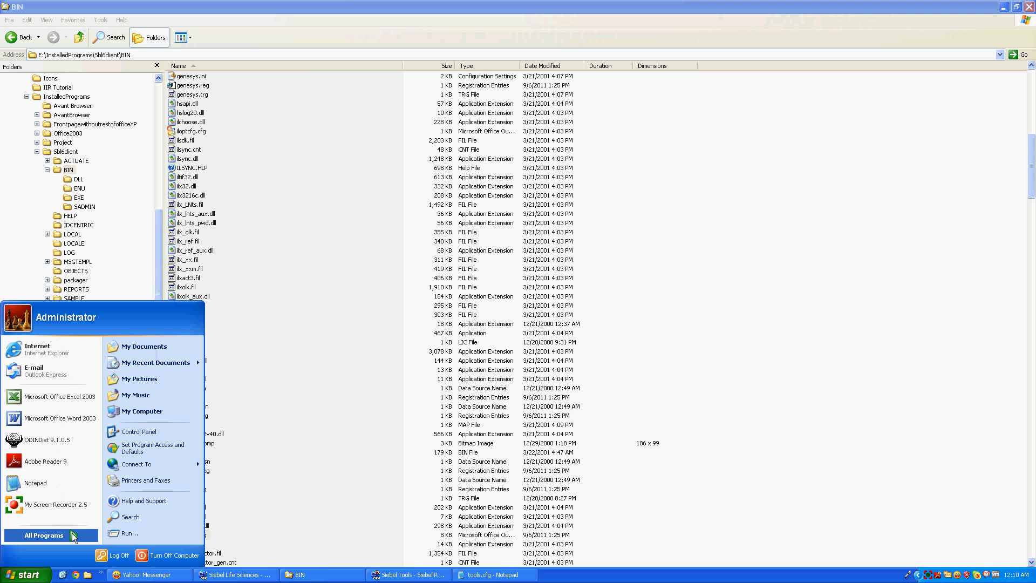
Confirm the Siebel Client 6.3 Life Sciences shortcut targets pharma.cfg, closing Properties unchanged
mouse_move(72, 533)
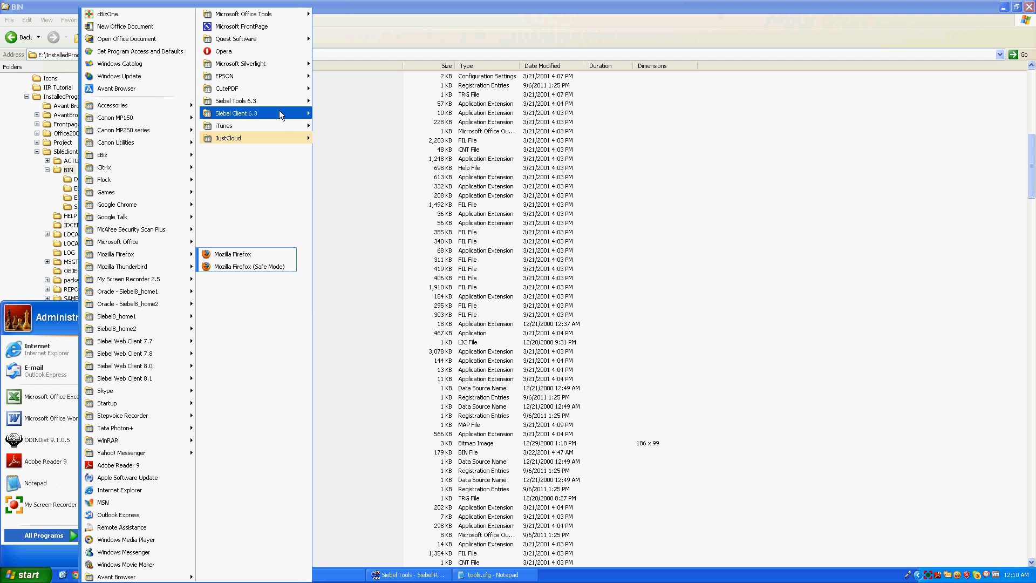
mouse_move(280, 111)
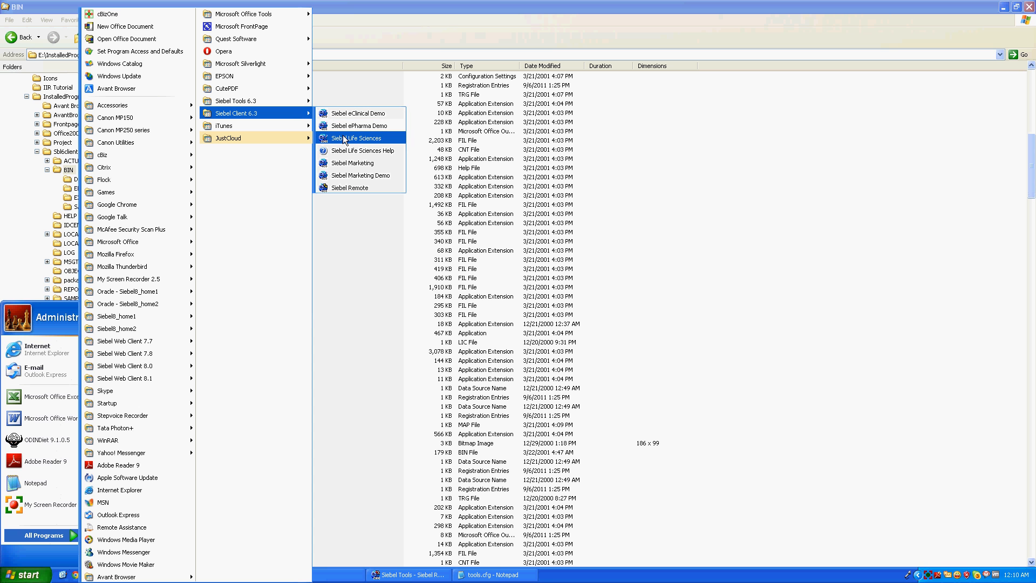
right_click(344, 140)
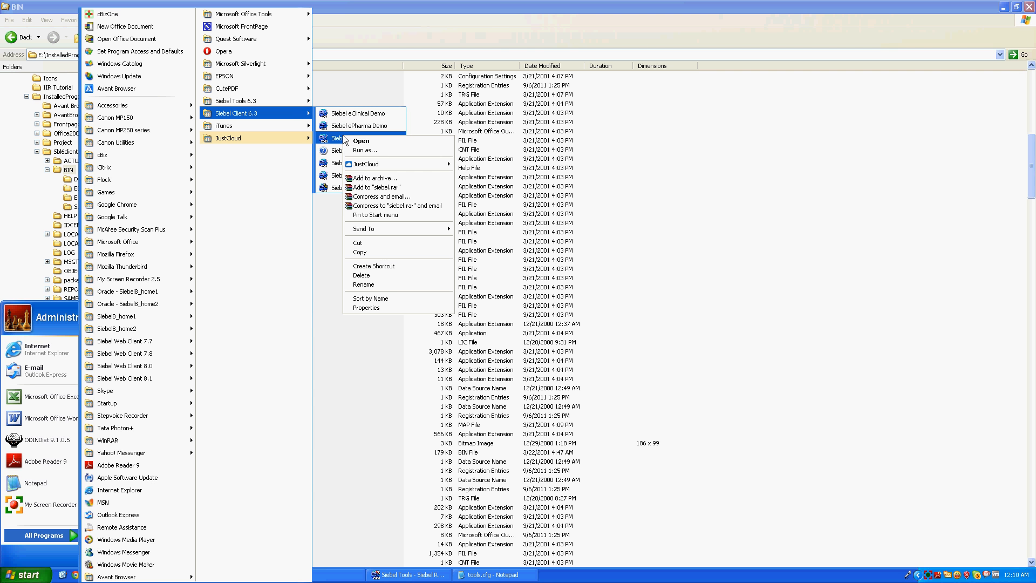
click(385, 309)
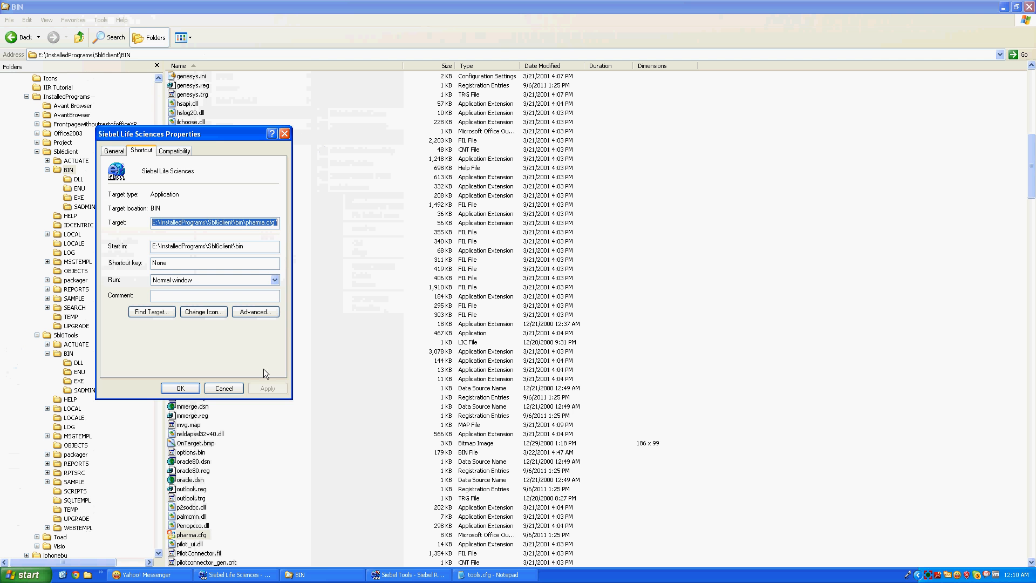
click(223, 387)
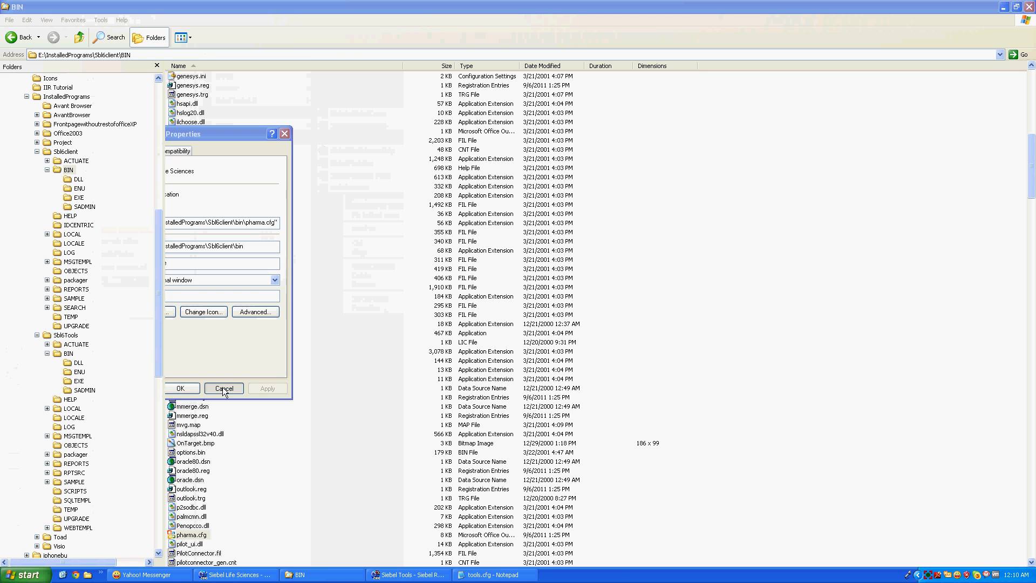
Open pharma.cfg in Notepad and select its [Sample] ConnectString line
double_click(183, 536)
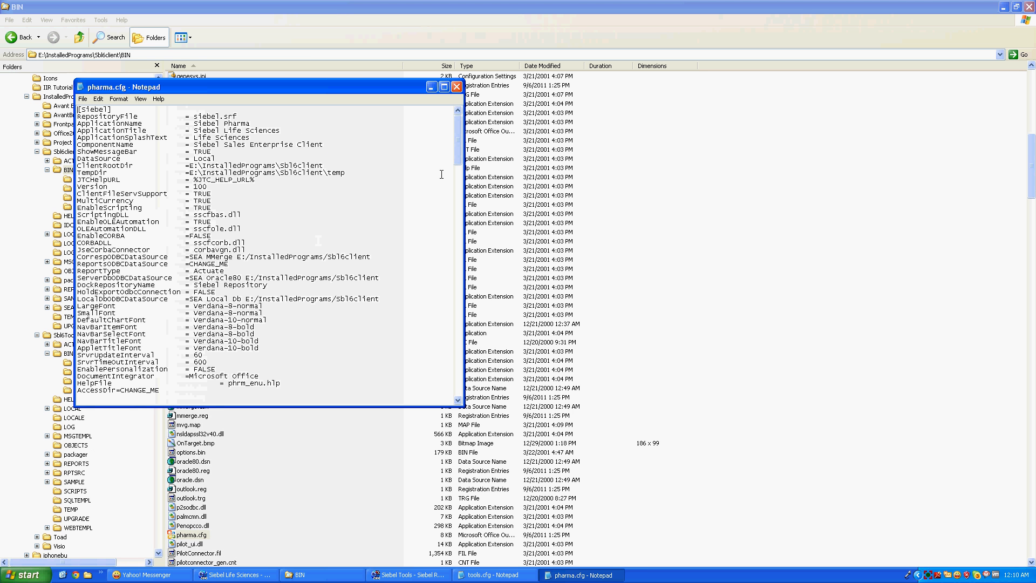
drag(458, 141, 460, 219)
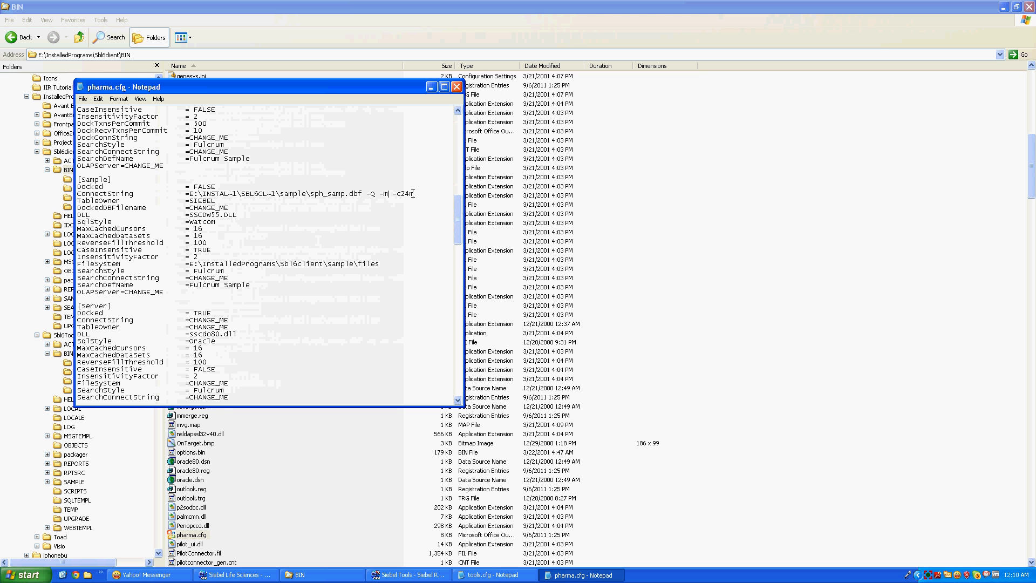
drag(414, 194, 72, 199)
key(ctrl+c)
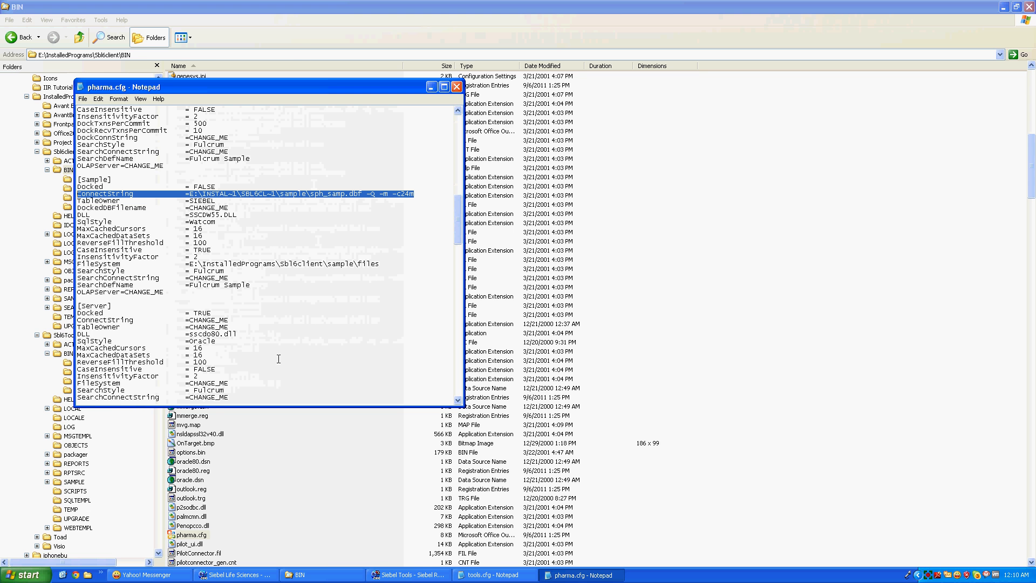
In tools.cfg, comment out the old ConnectString with ;; and paste the pharma.cfg line above it
click(493, 575)
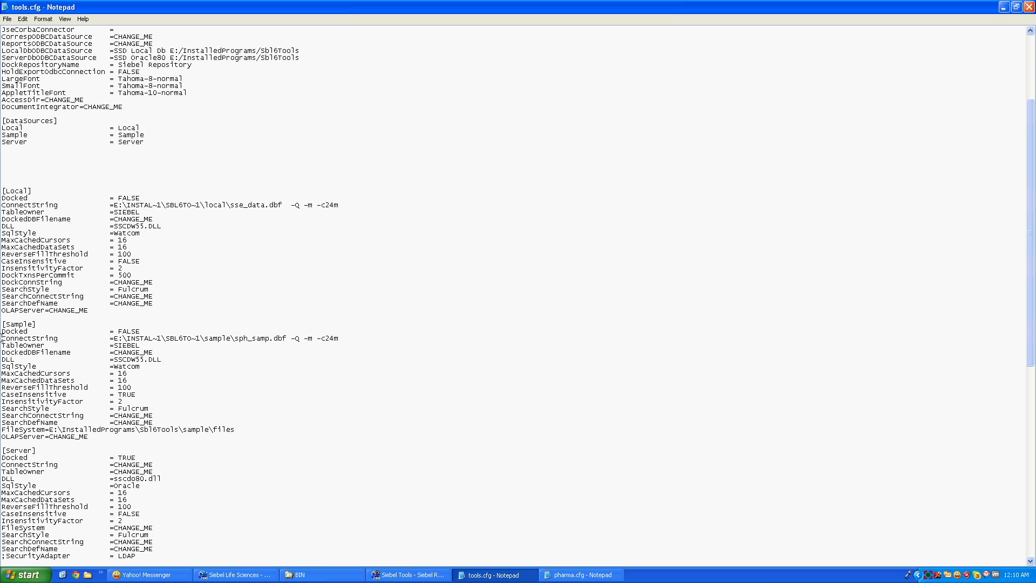
text(;;)
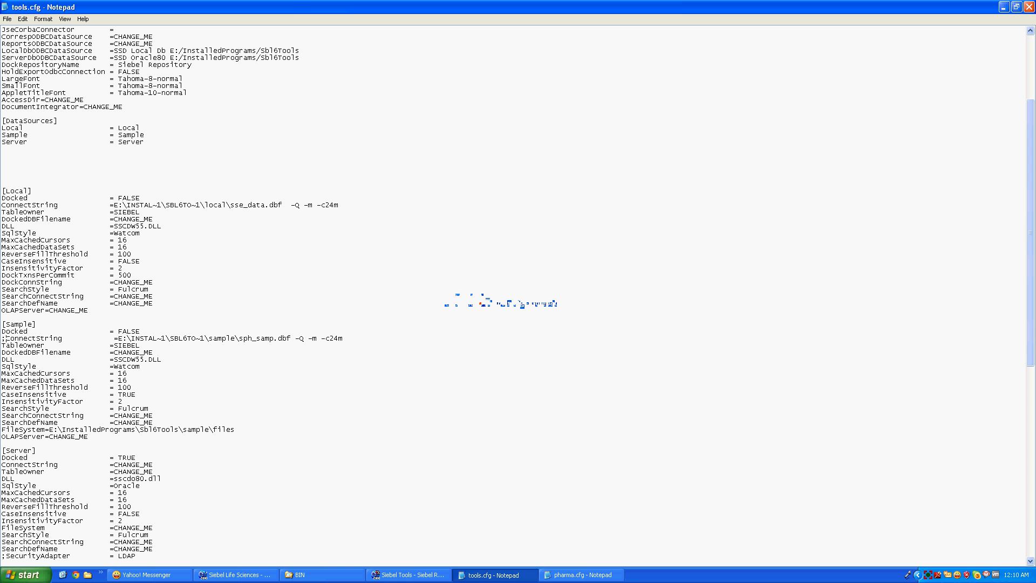
key(Return)
key(Up)
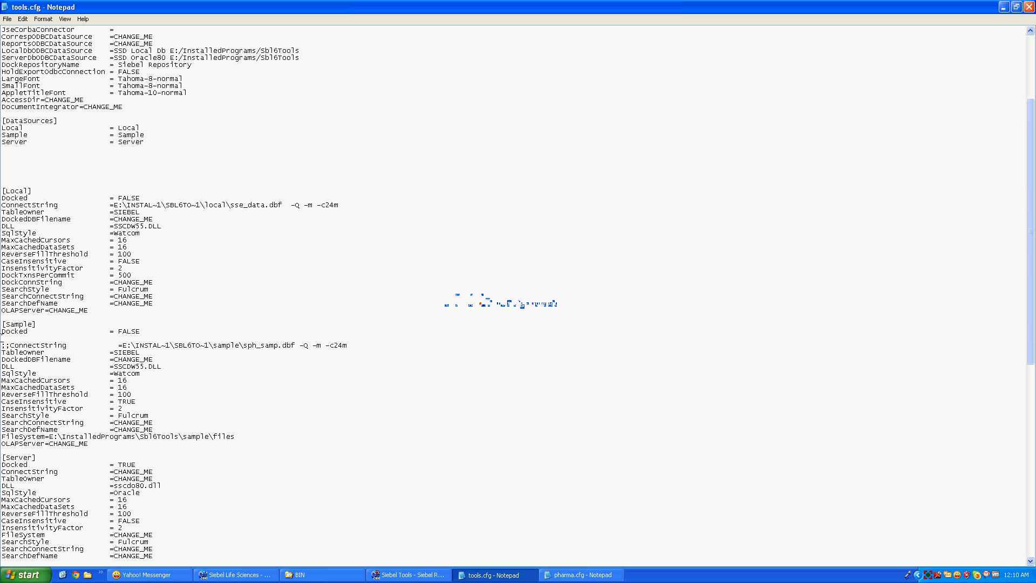
key(ctrl+v)
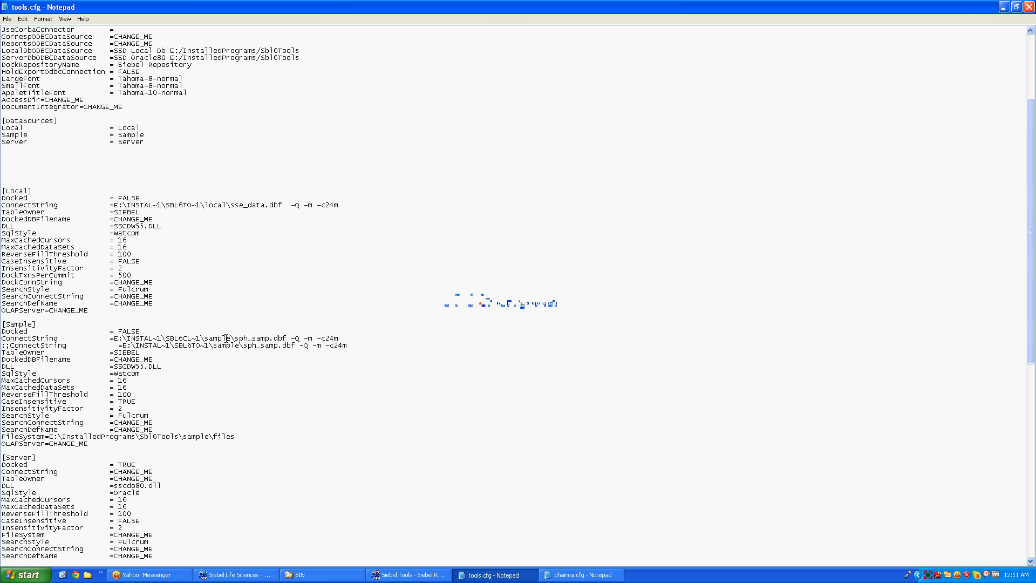
Save and close tools.cfg, then close pharma.cfg
click(1030, 7)
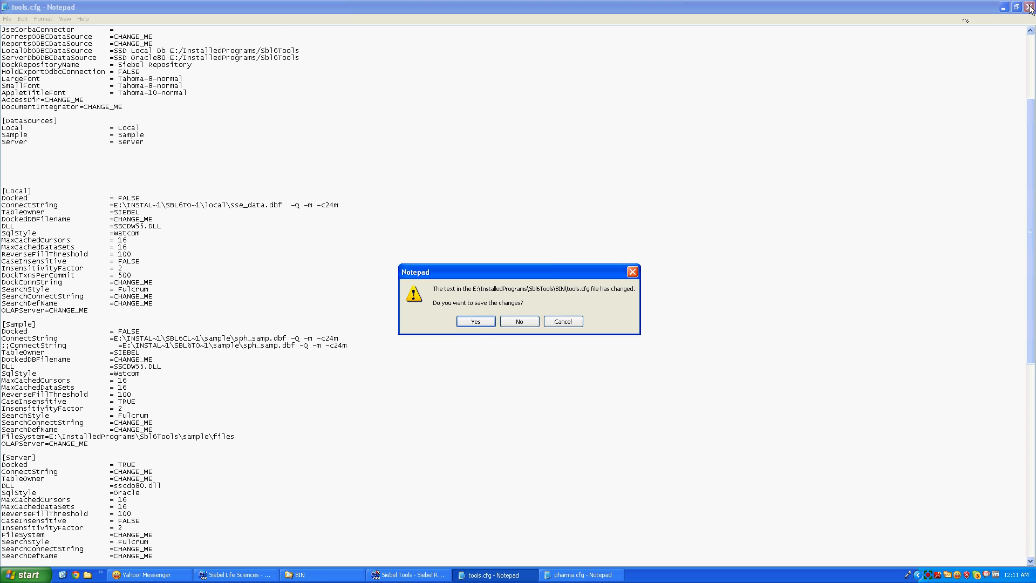
click(478, 322)
click(458, 87)
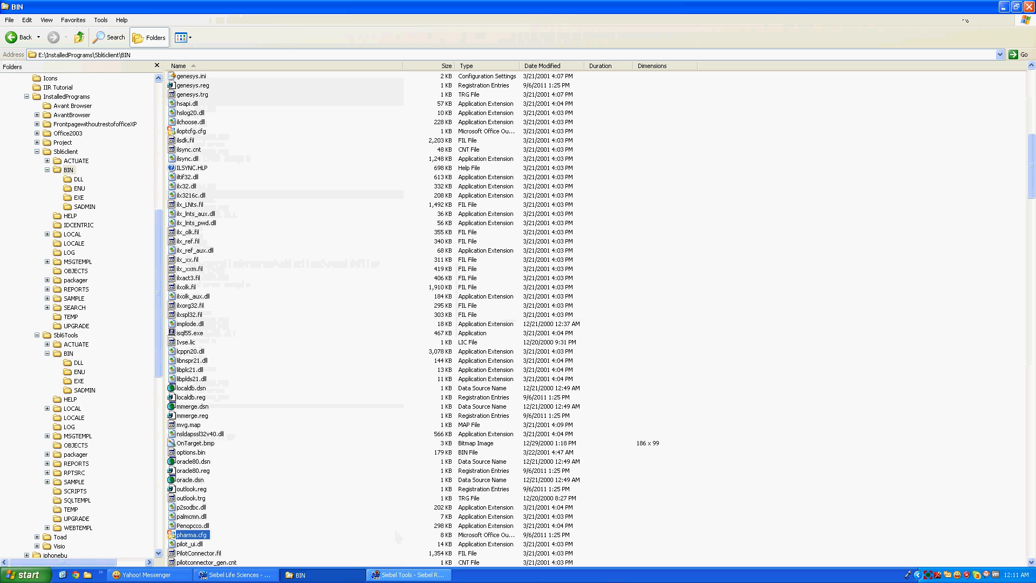
Close Siebel Tools, minimise the BIN Explorer window, and close Siebel Life Sciences
click(400, 577)
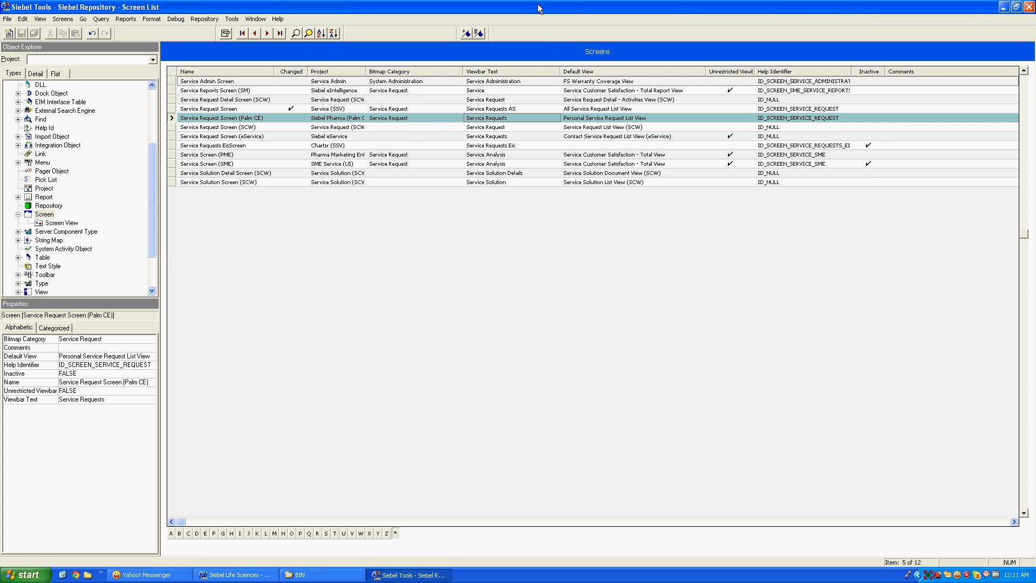
click(1030, 7)
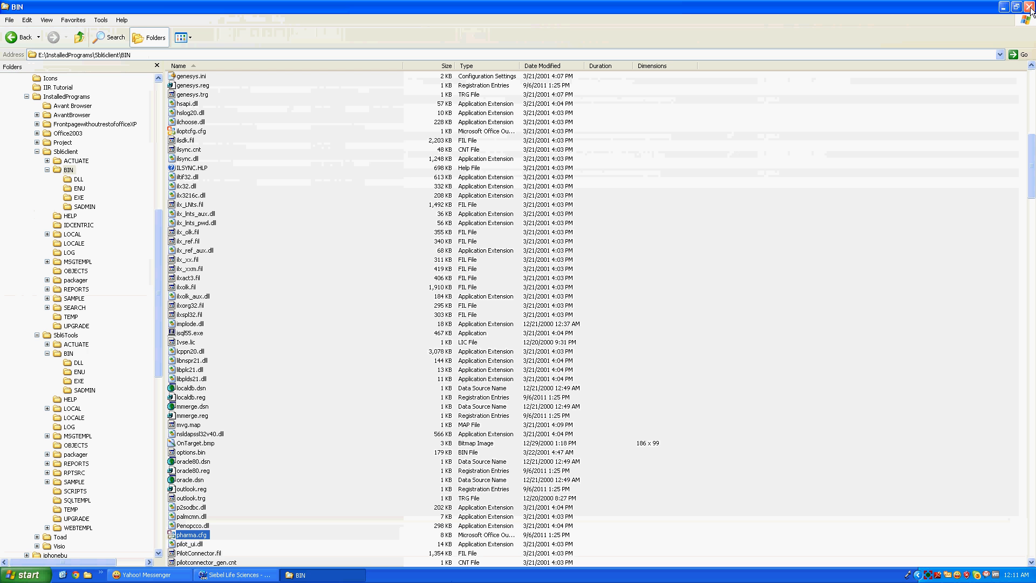
click(1004, 8)
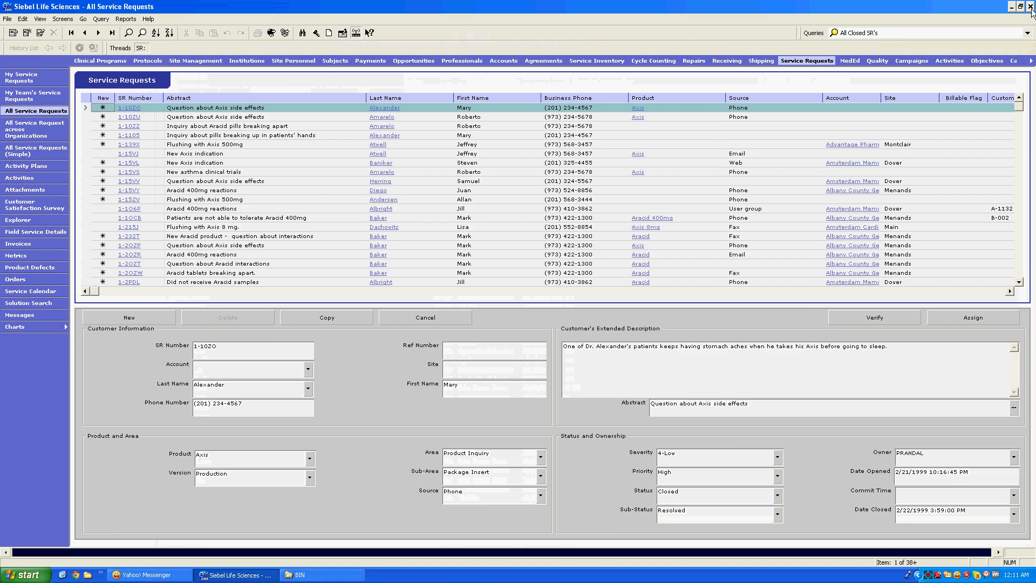
click(1030, 7)
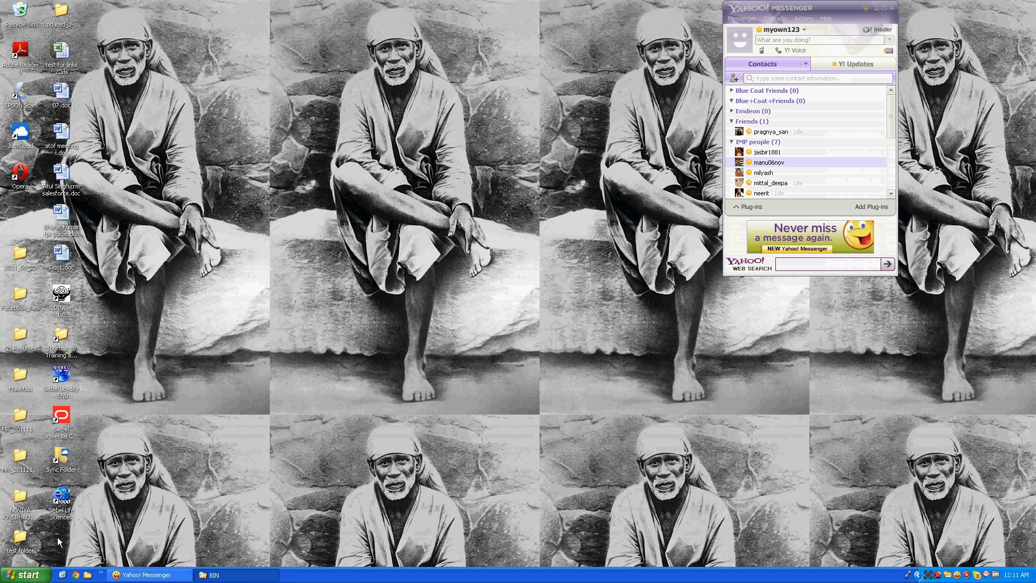
Relaunch Siebel Tools and log in with the administrator credentials to the Local database
double_click(57, 537)
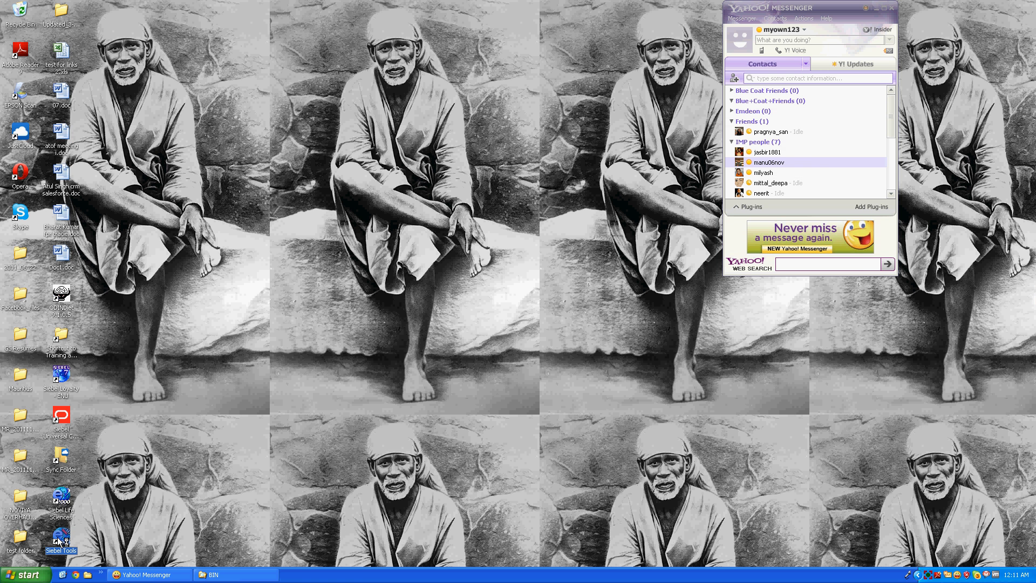
text(s)
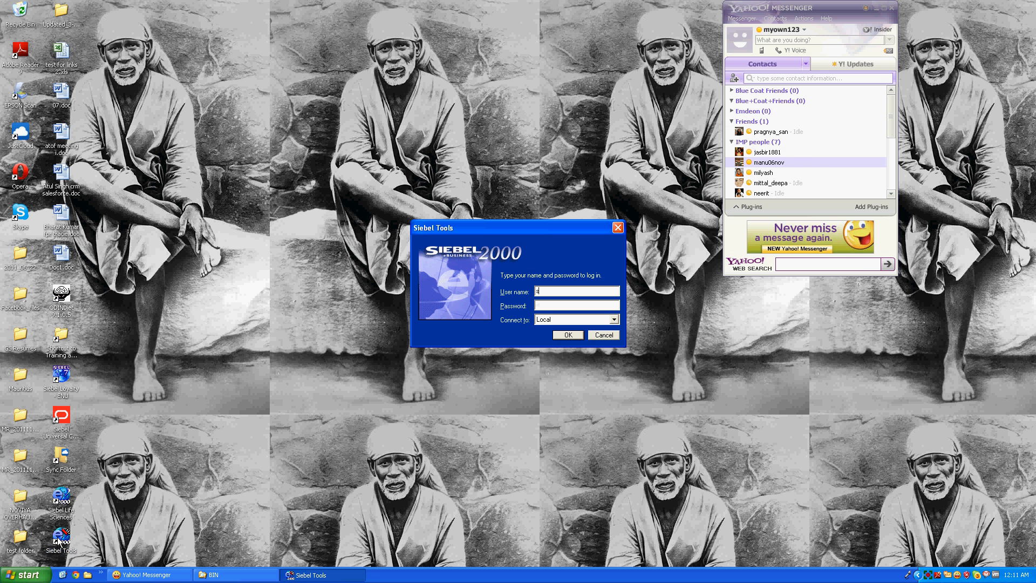
text(admin)
key(Tab)
text(sadmin)
key(Tab)
key(Return)
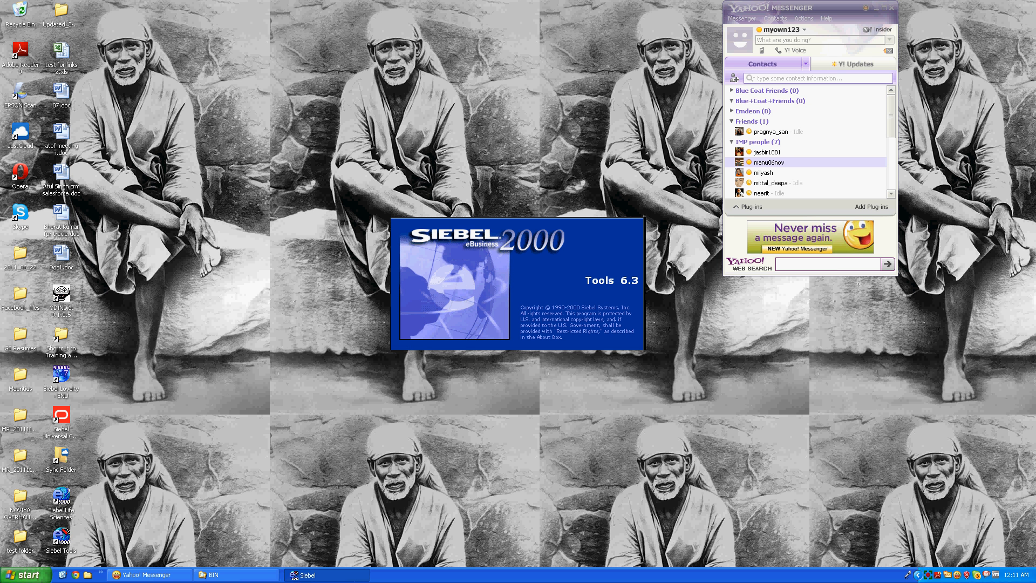
Start Siebel Life Sciences and submit its login with the administrator credentials
click(66, 512)
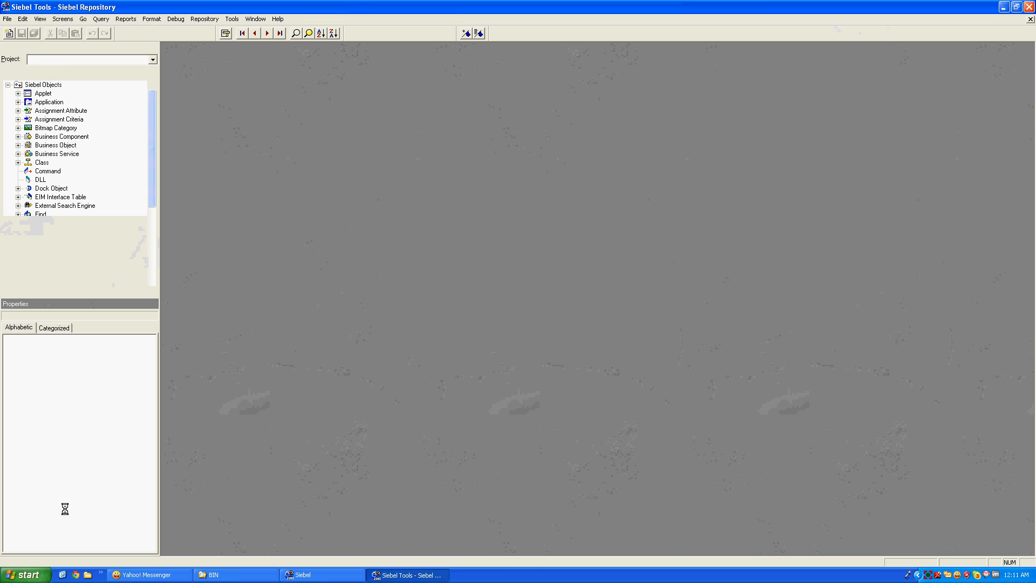
text(sadmin)
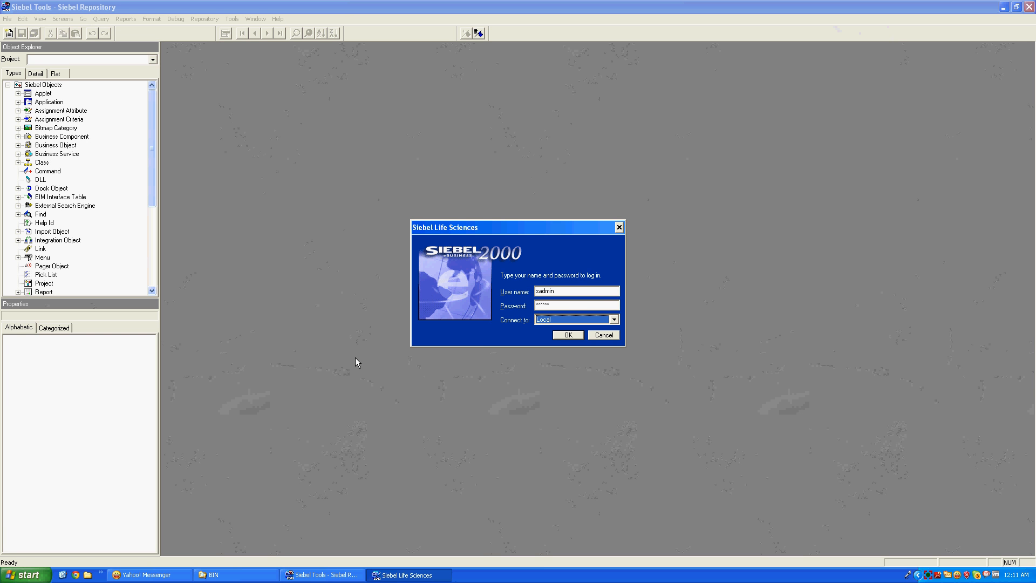
key(Return)
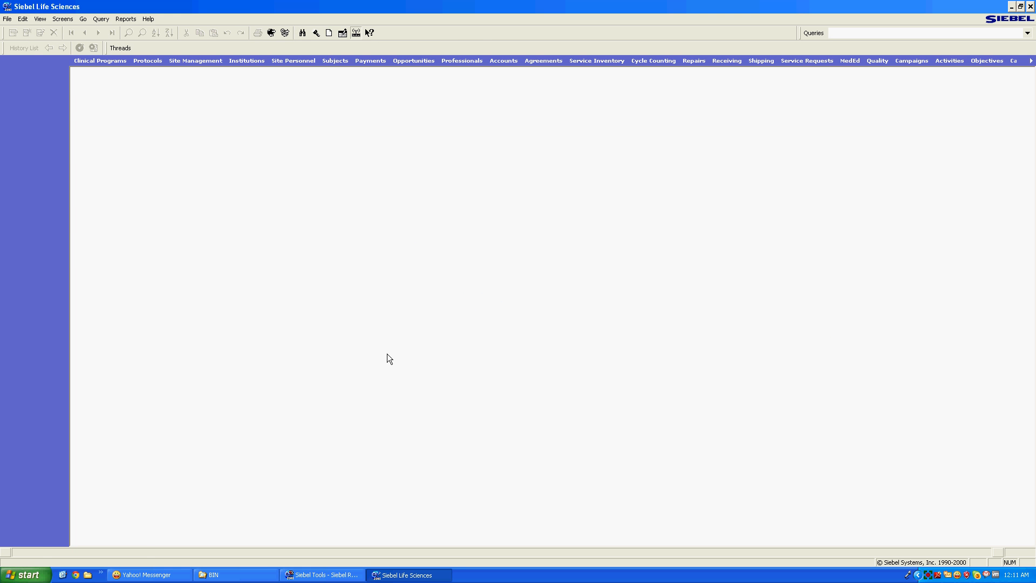
View and close Siebel Tools' Help > Technical Support information
click(325, 576)
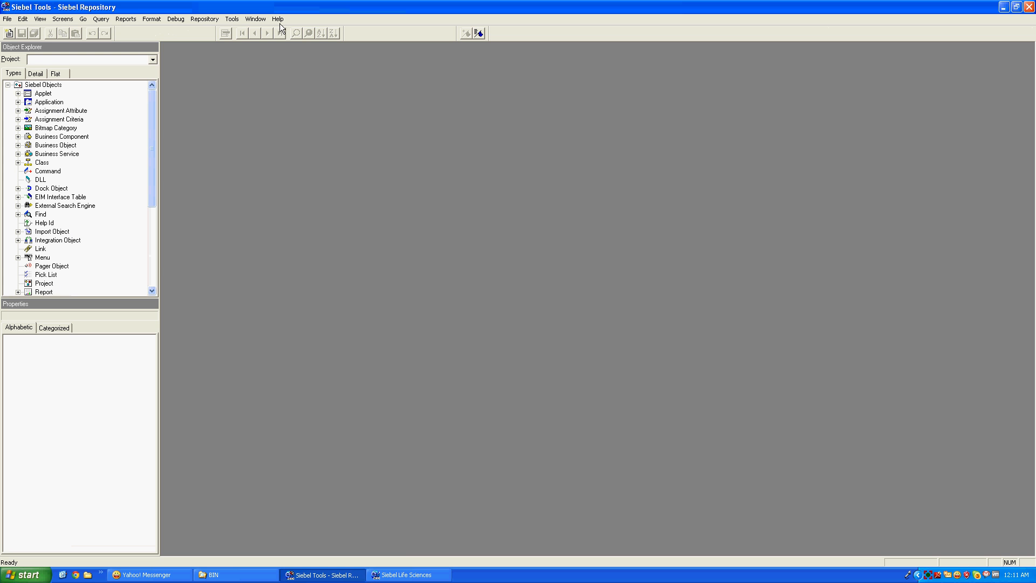
click(279, 21)
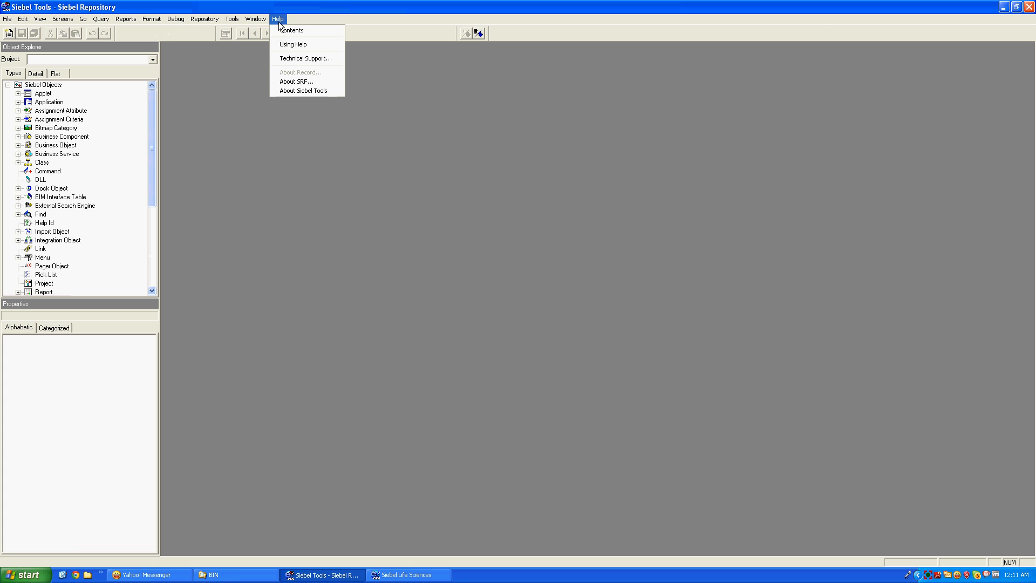
click(292, 59)
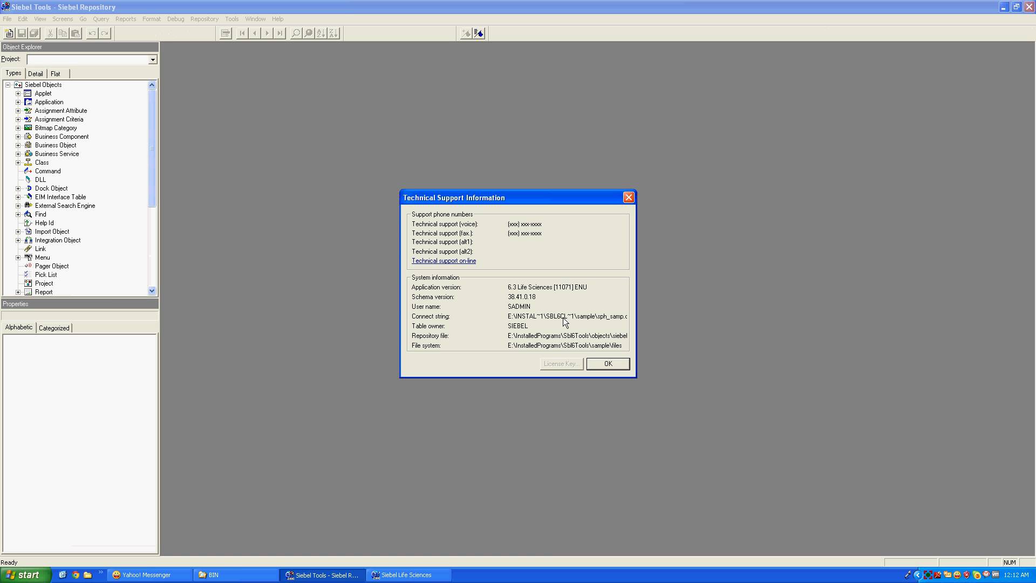
click(600, 365)
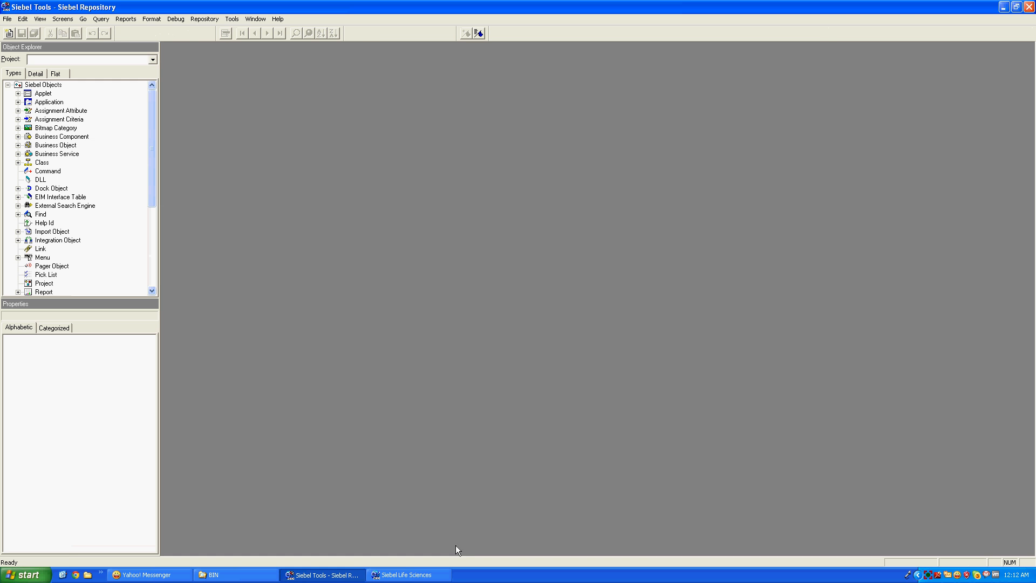
View Siebel Life Sciences' Technical Support information, then return to Siebel Tools
click(426, 572)
click(147, 20)
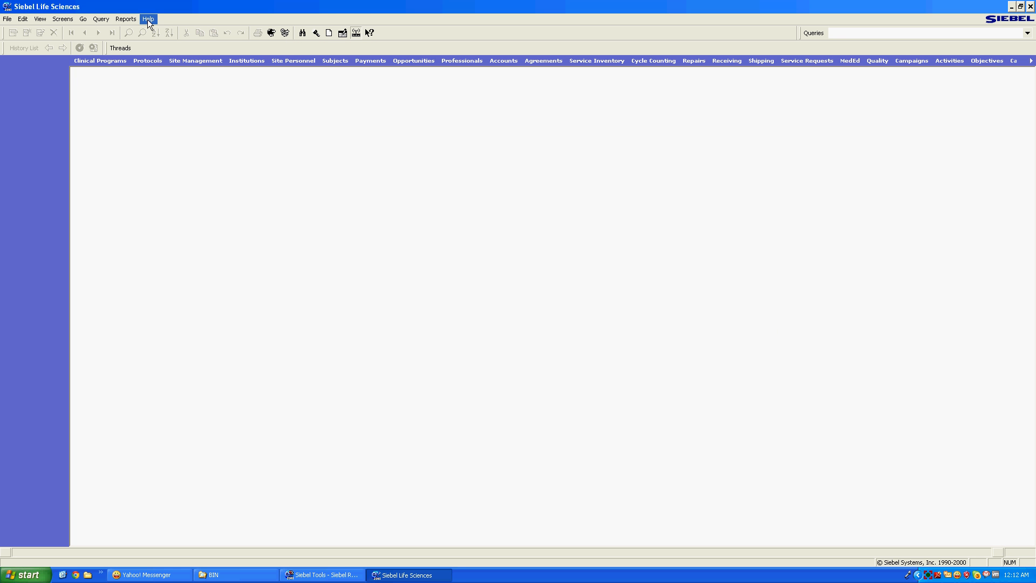
click(183, 57)
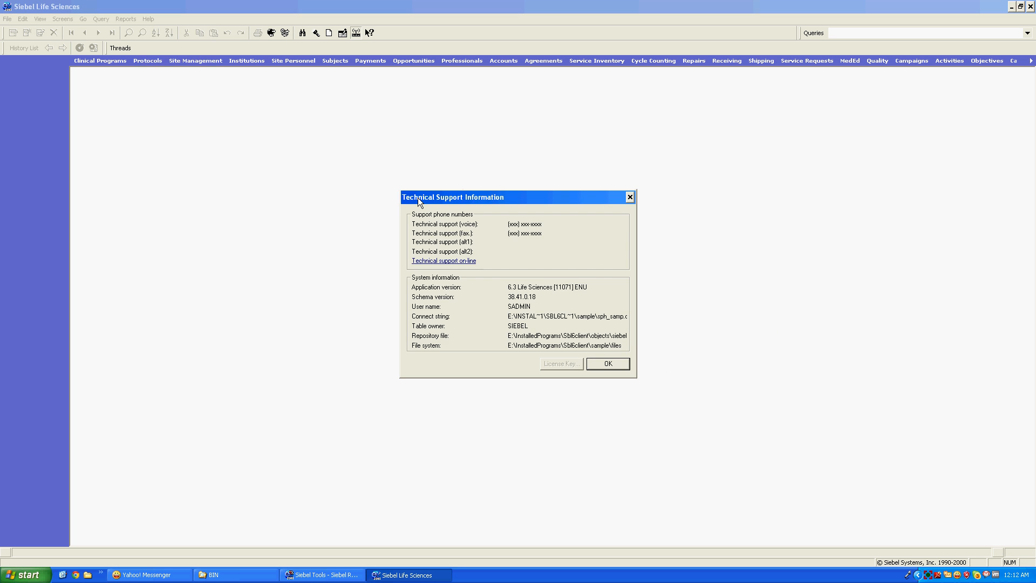
click(604, 365)
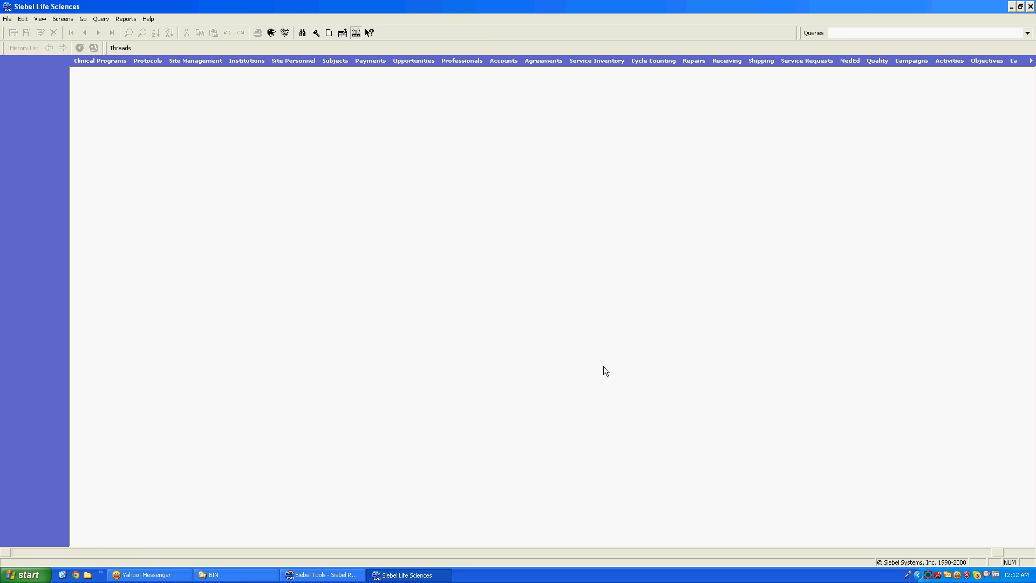
click(323, 575)
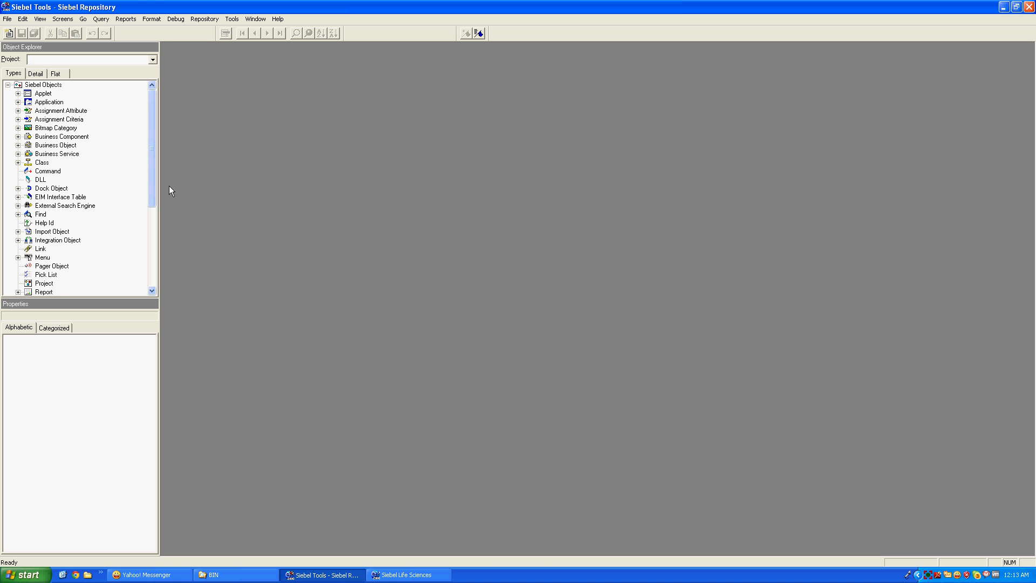
Query the Screen objects for Service* and select the Service Request Screen record
drag(156, 176, 154, 222)
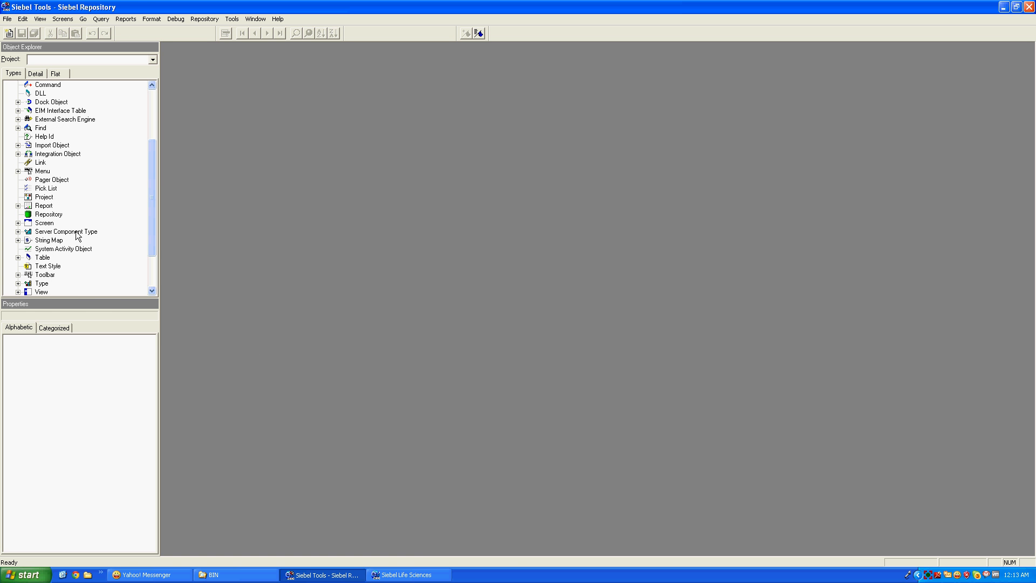
click(52, 223)
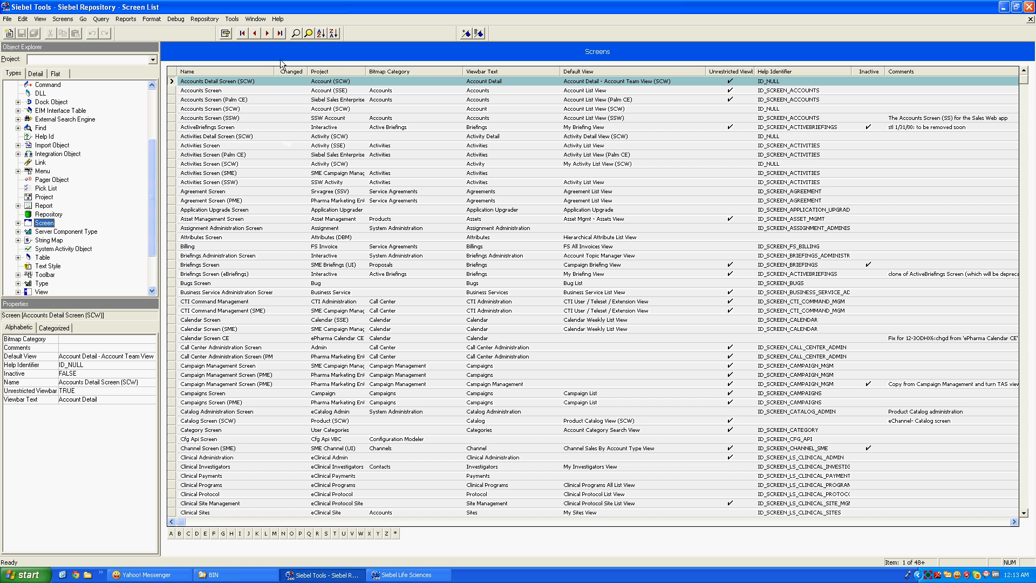
click(296, 33)
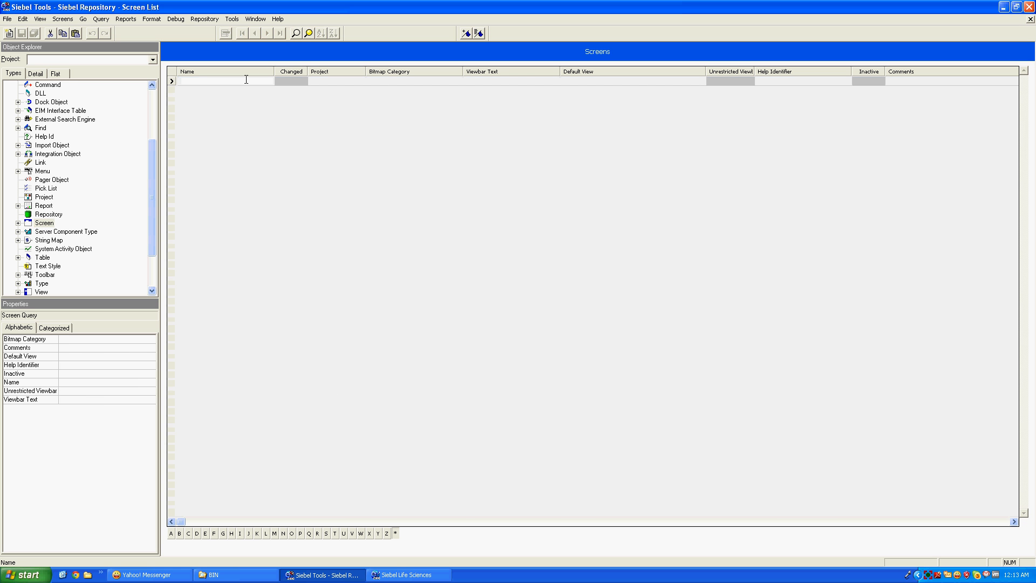
text(Service*)
key(Return)
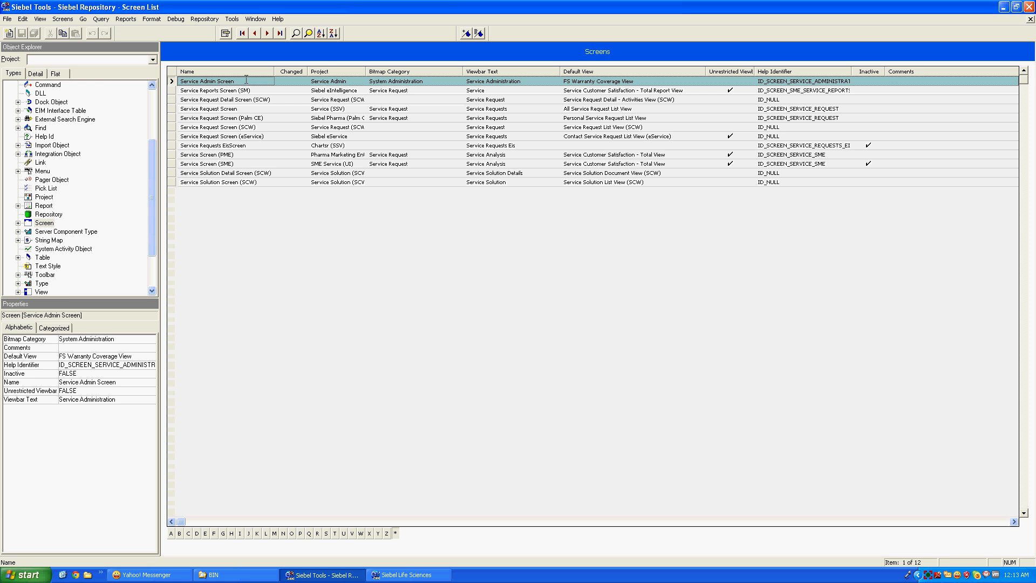
click(173, 110)
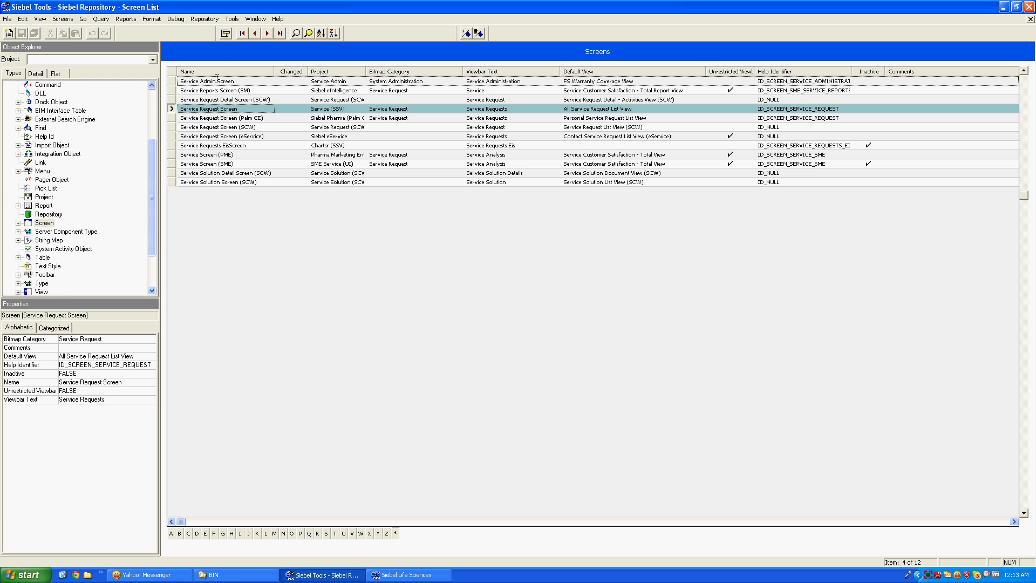
click(208, 18)
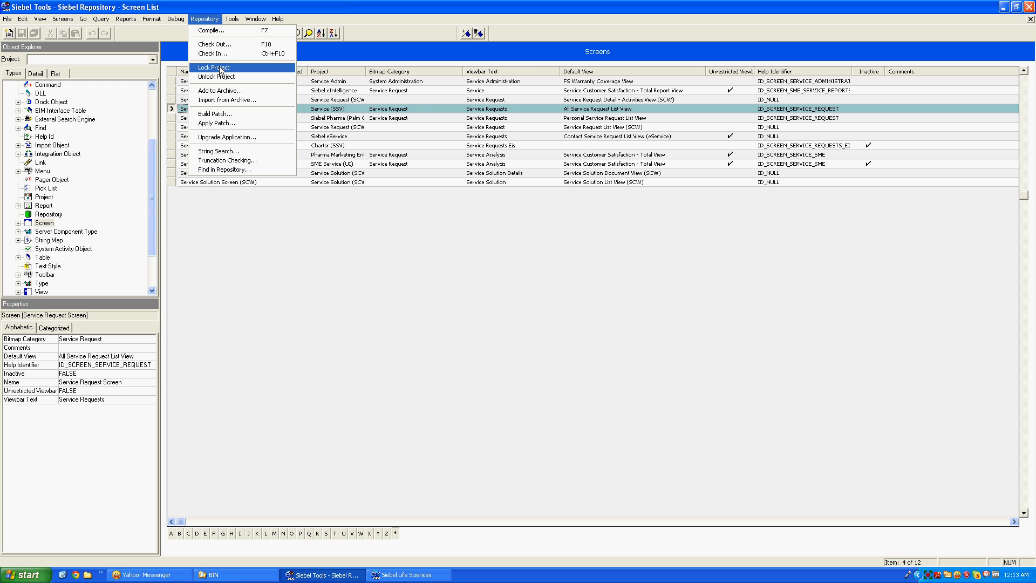
Append 'AS' to Service Request Screen's Viewbar Text, making it 'Service Requests AS', and save
click(271, 296)
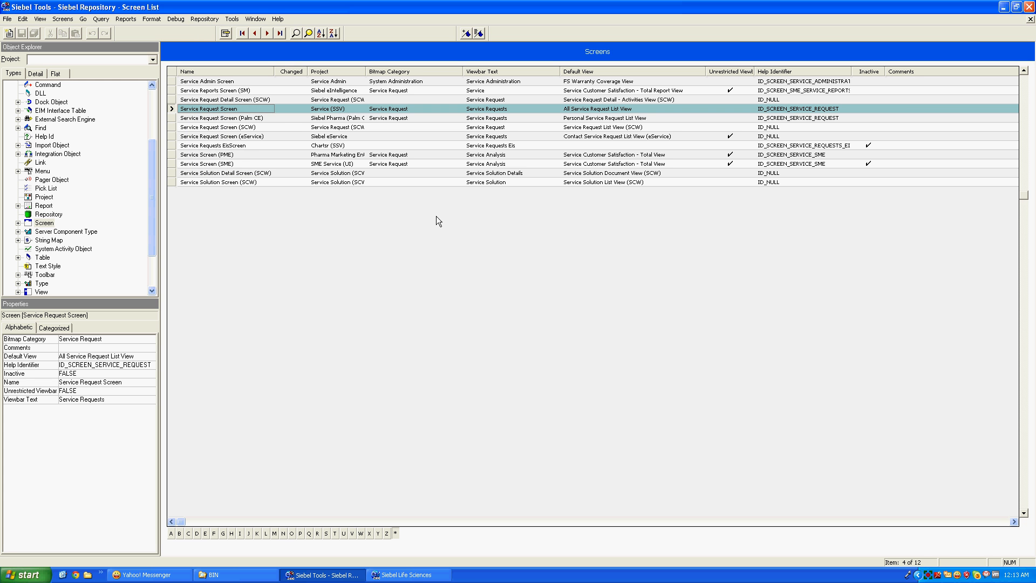
click(524, 110)
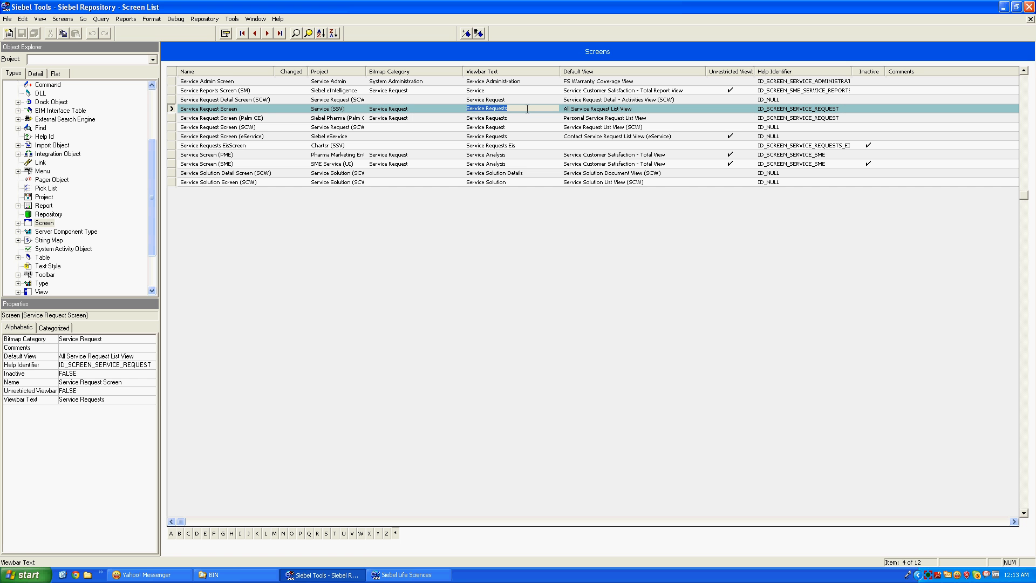
click(528, 109)
click(203, 19)
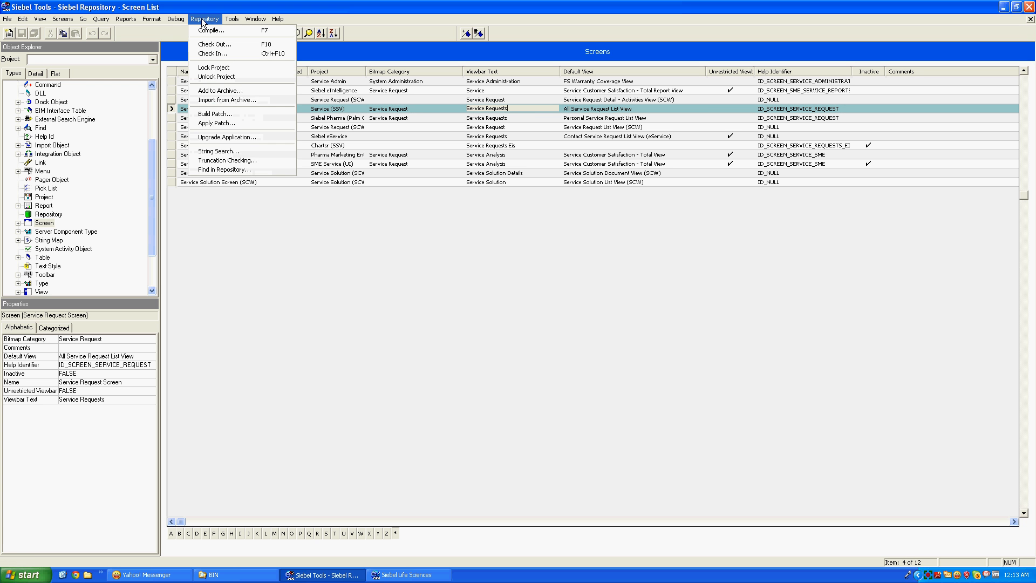
key(Escape)
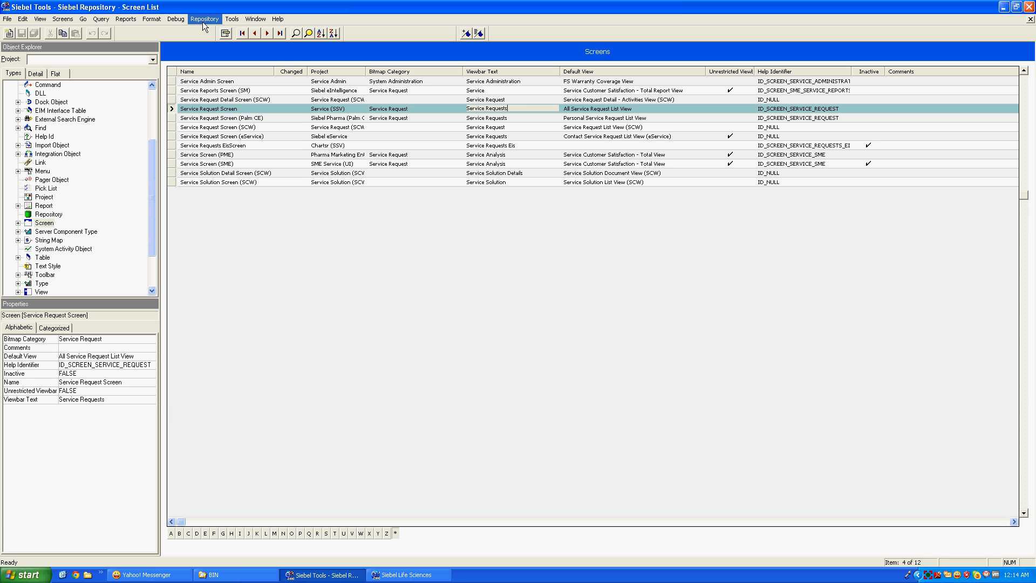
click(522, 110)
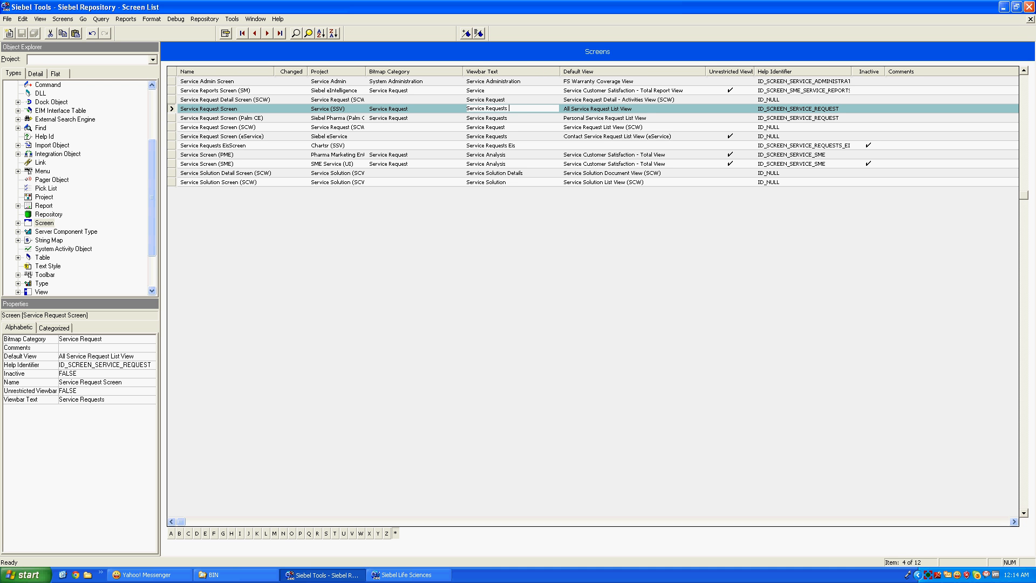
text(AS)
key(Return)
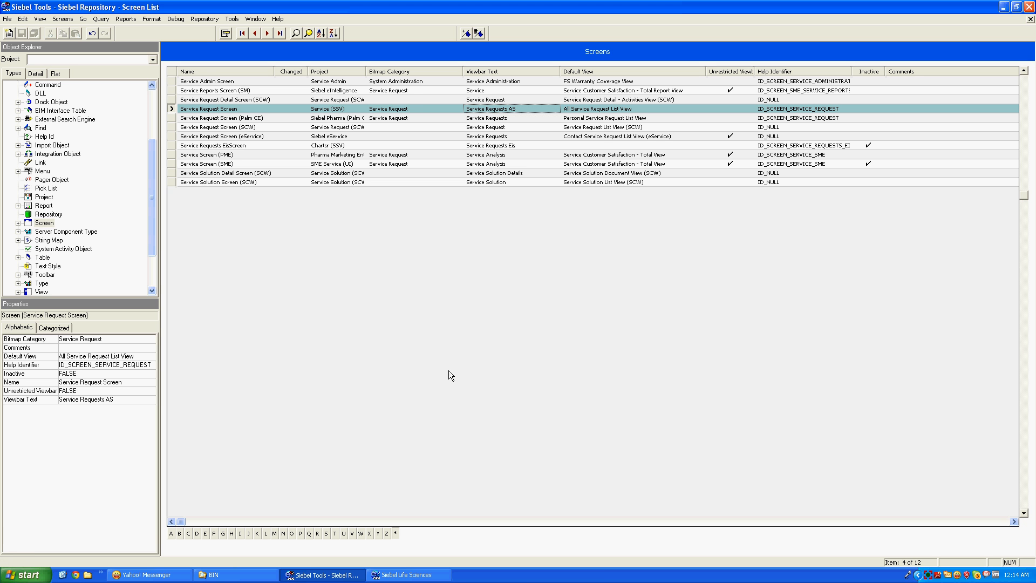
click(173, 118)
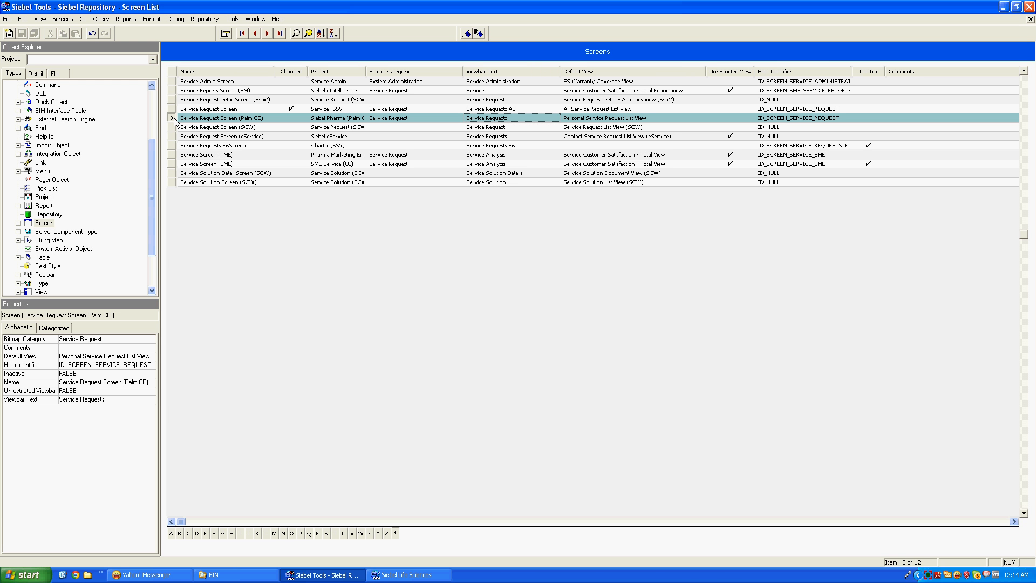
Open the Object Compiler and limit compilation to locked projects
click(233, 19)
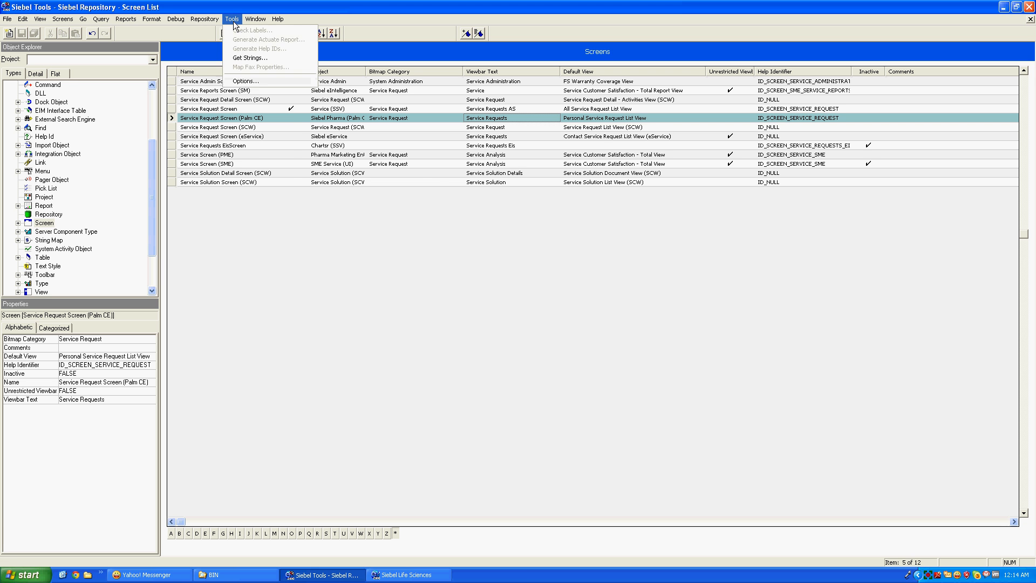
click(209, 30)
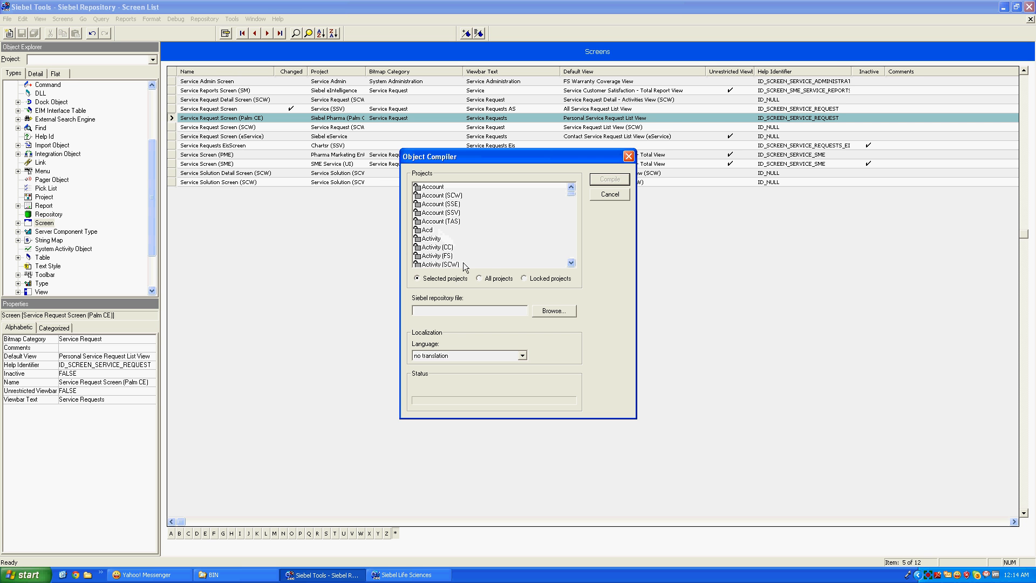
click(524, 278)
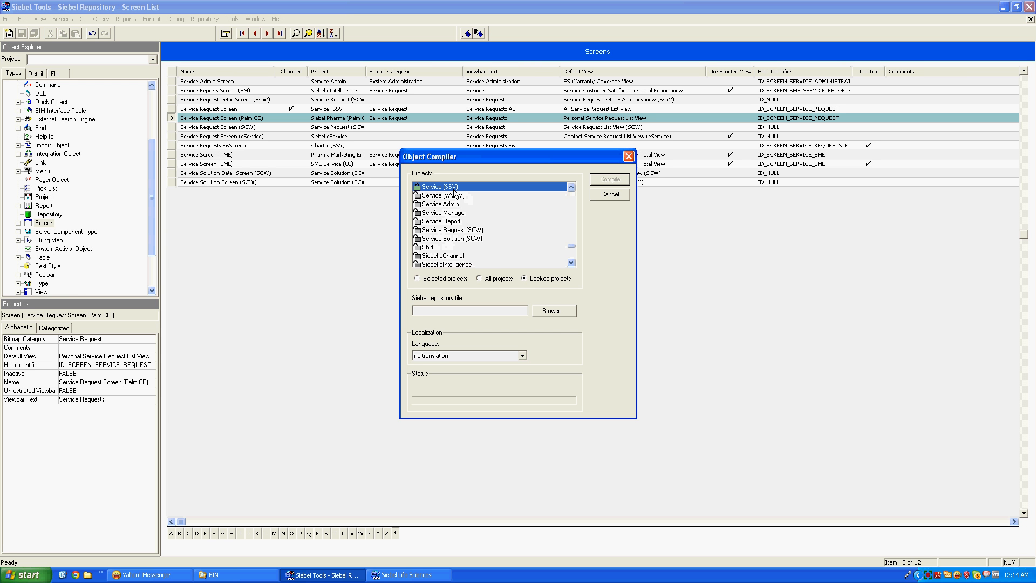
Target Sbl6client\OBJECTS\siebel.srf and compile, which fails because the file is in use
click(553, 312)
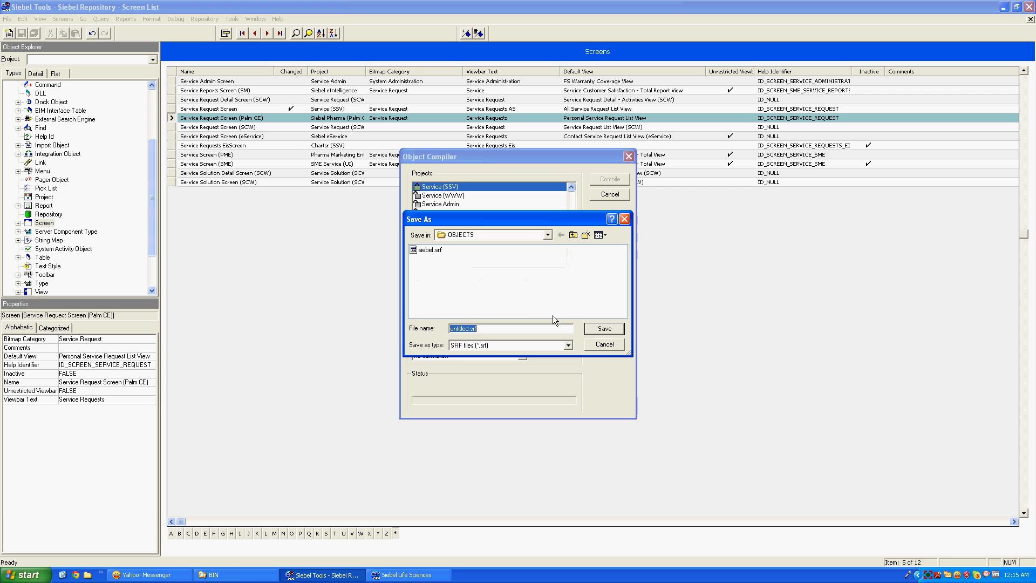
click(548, 234)
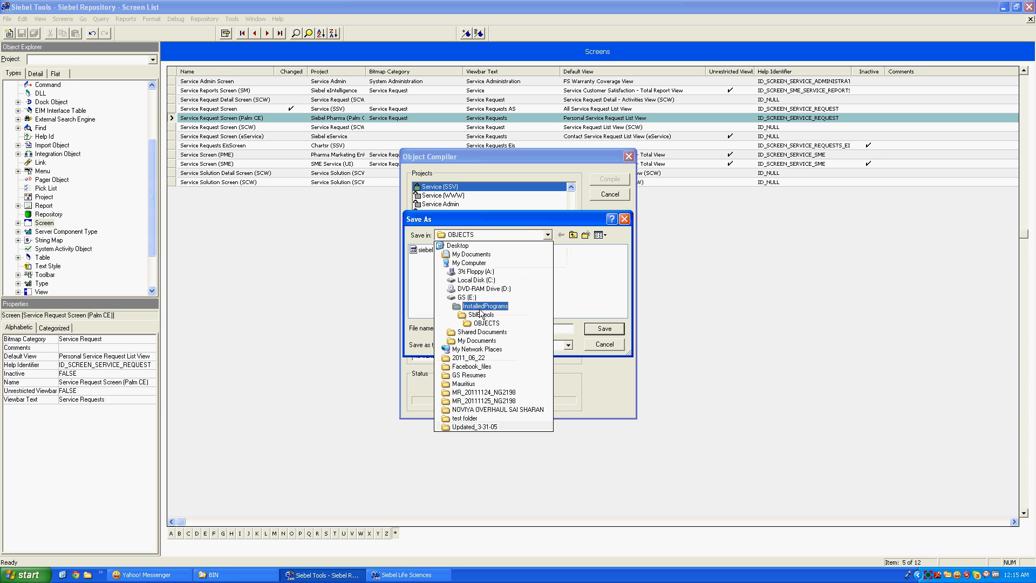
click(480, 307)
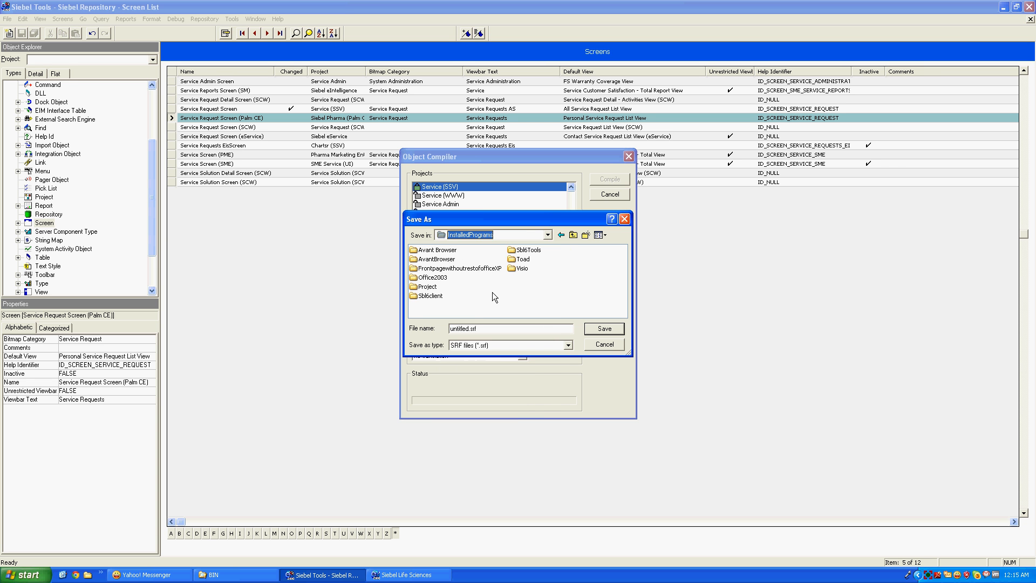
double_click(432, 296)
click(435, 298)
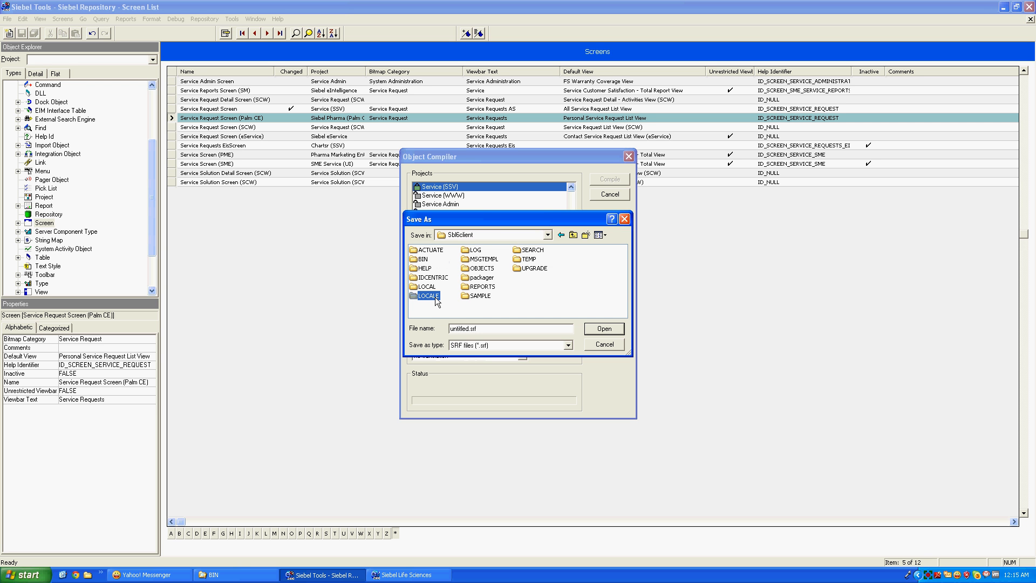
double_click(467, 268)
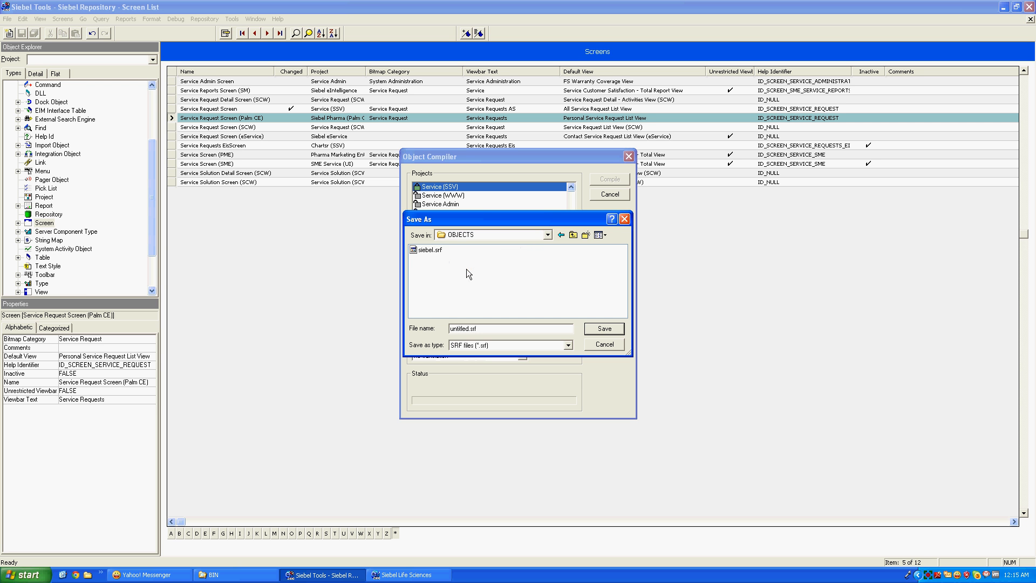
click(435, 251)
click(603, 330)
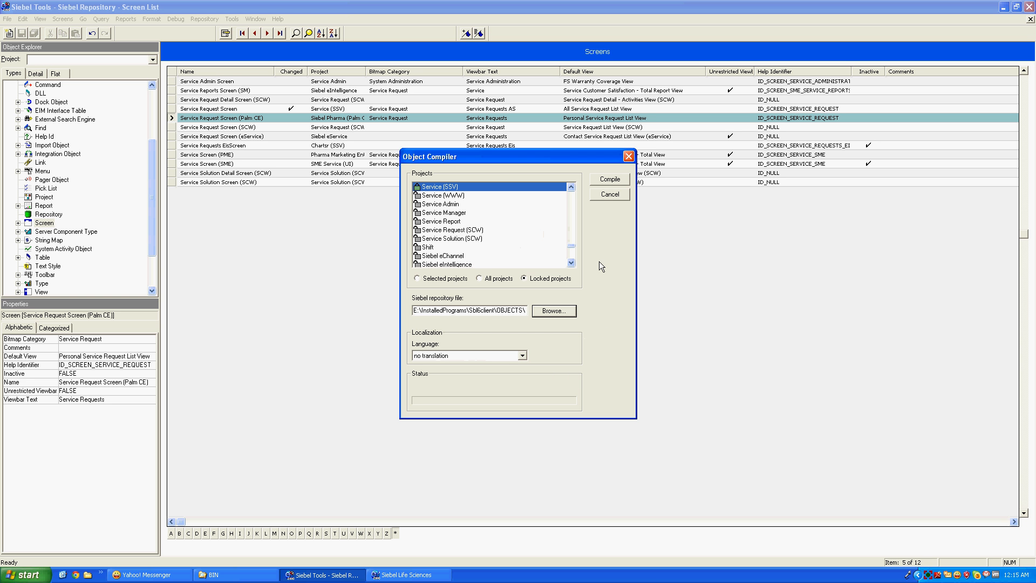
click(604, 181)
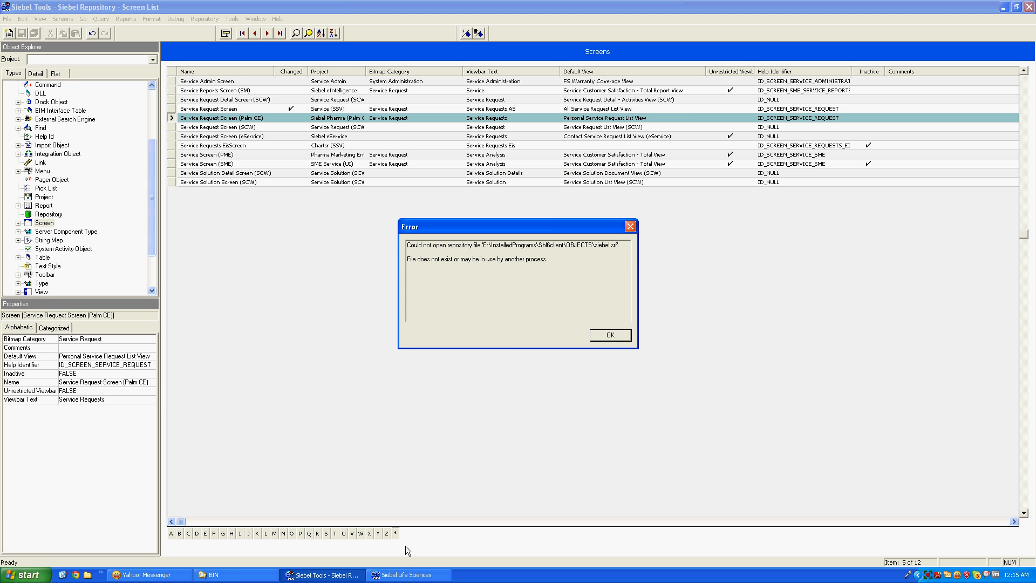
Close the Siebel Life Sciences client and dismiss the file-in-use error
right_click(408, 575)
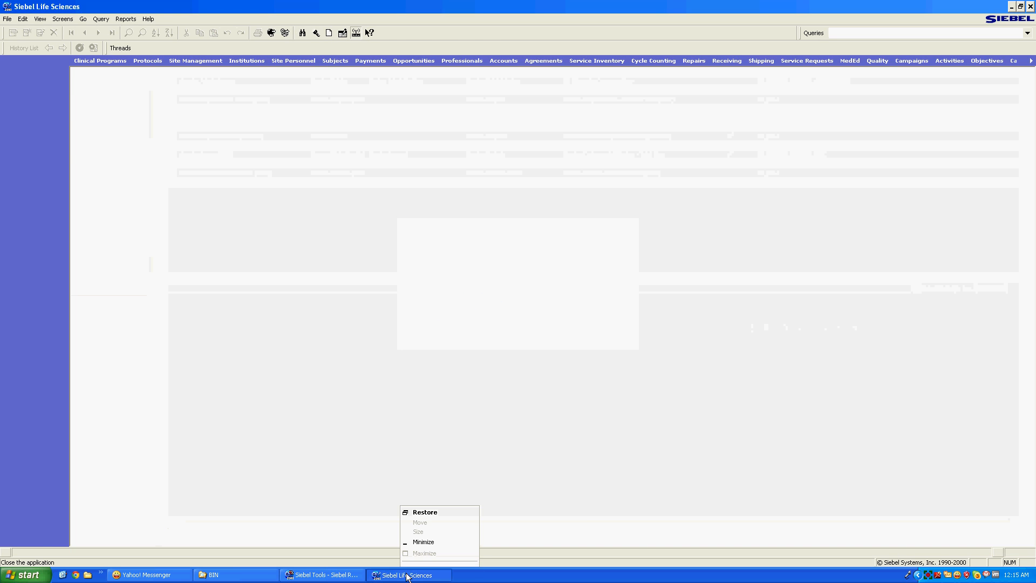
click(409, 573)
click(595, 336)
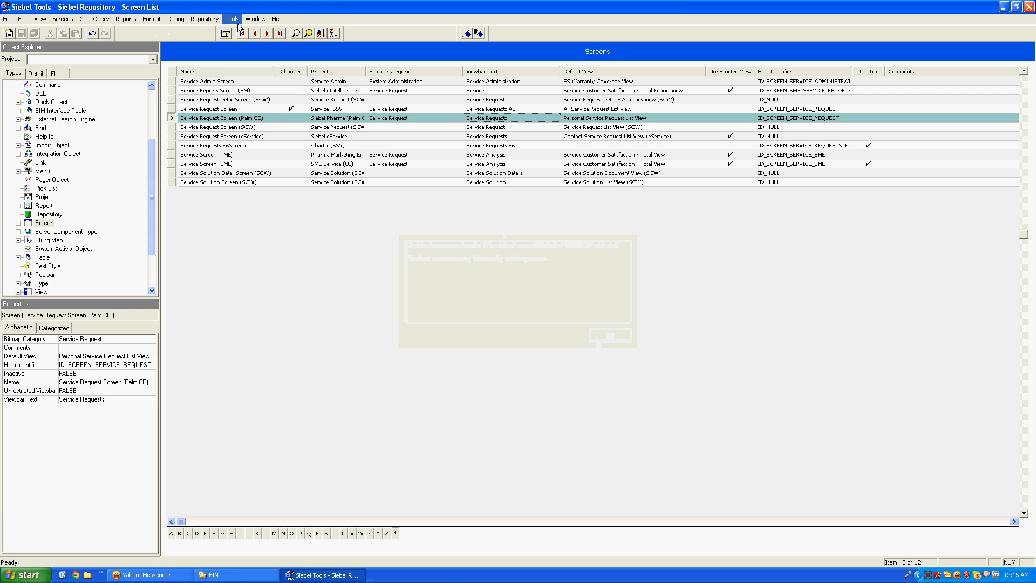
Recompile the locked projects into Sbl6client\OBJECTS\siebel.srf
click(208, 22)
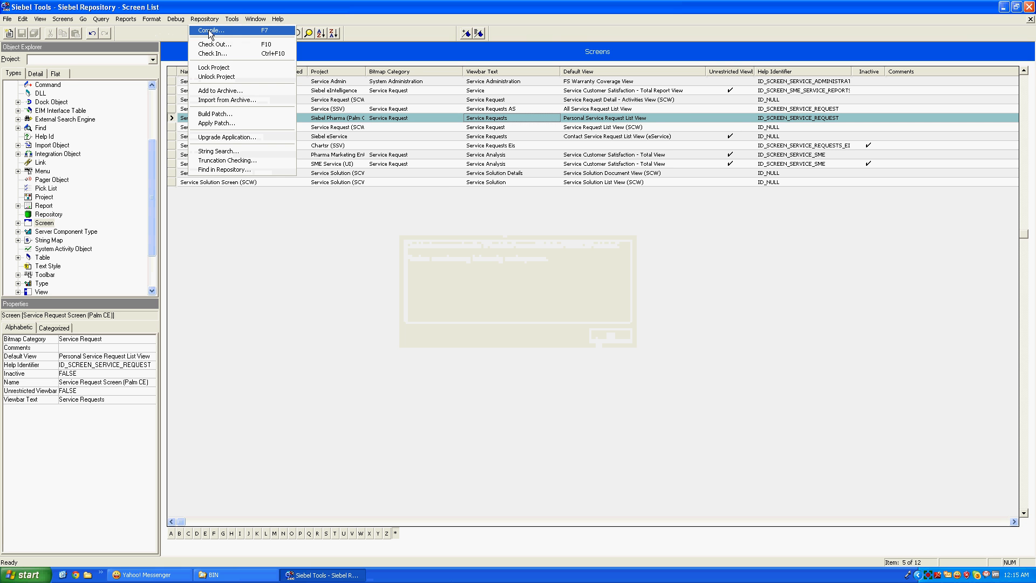
click(209, 31)
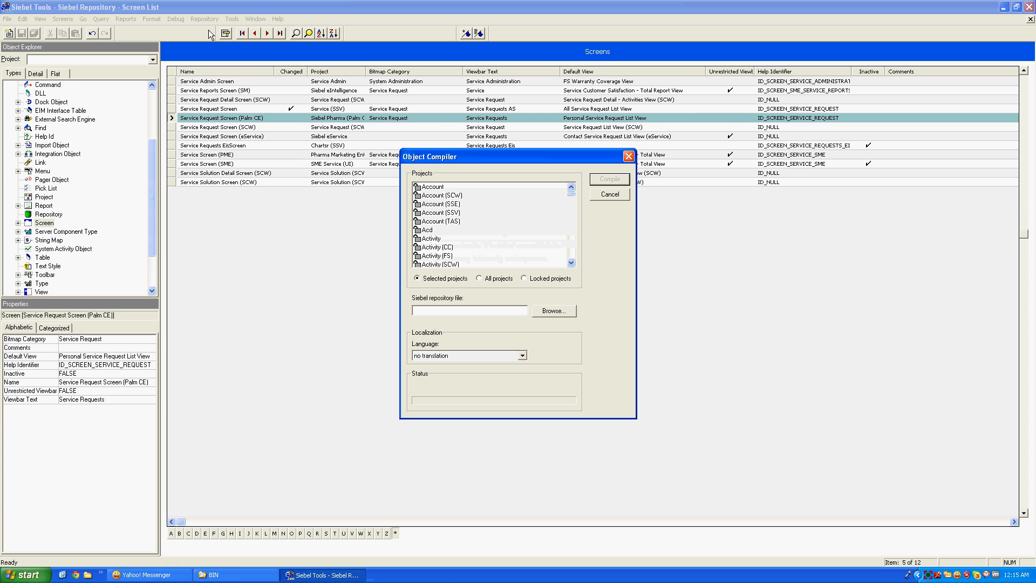
click(525, 278)
click(549, 311)
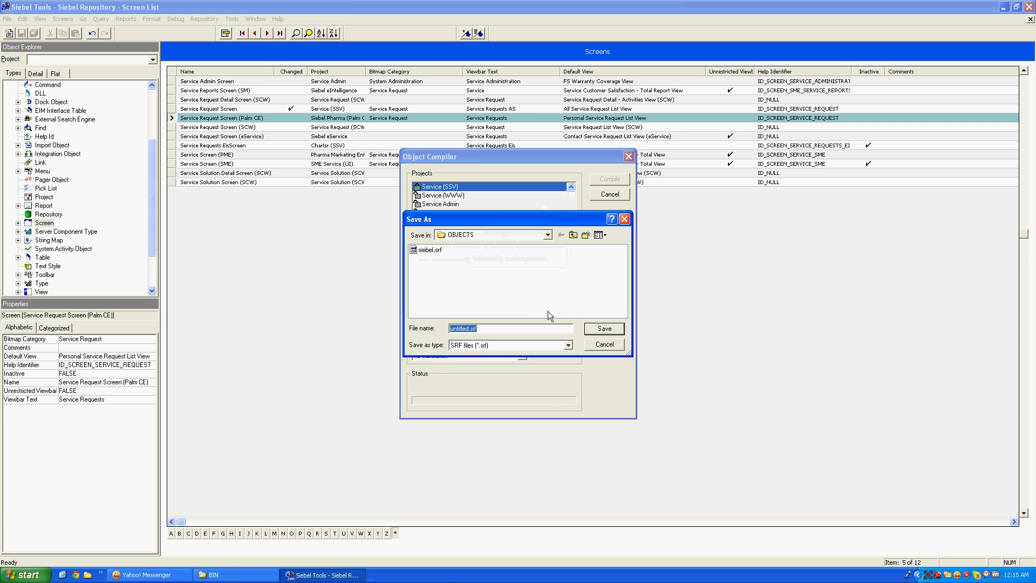
click(503, 235)
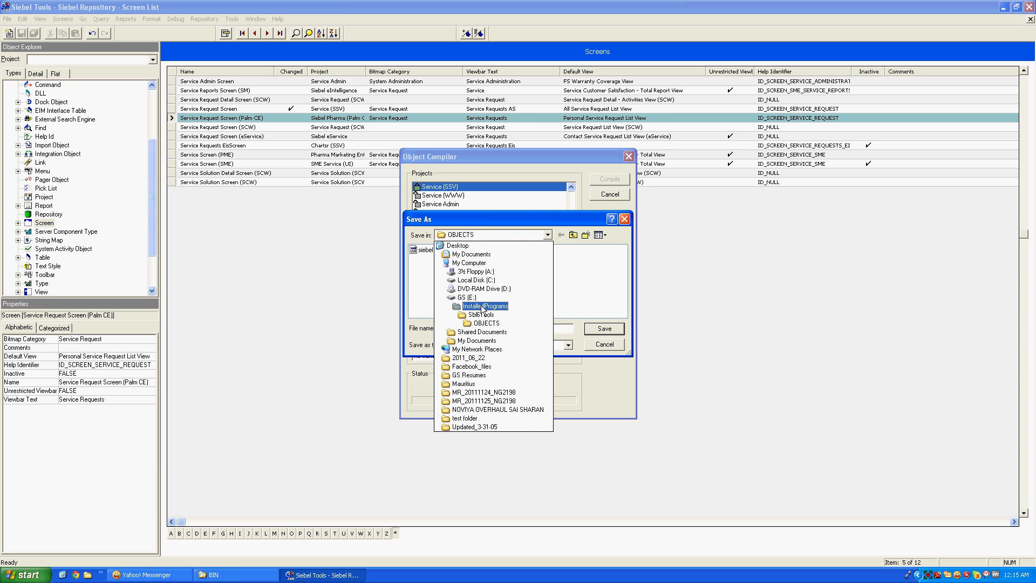
click(482, 307)
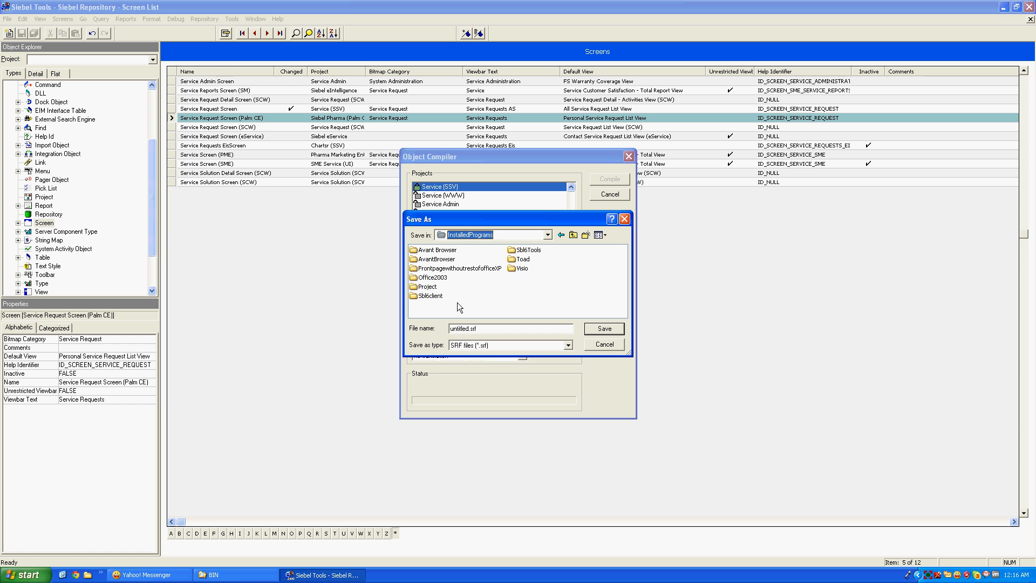
double_click(432, 296)
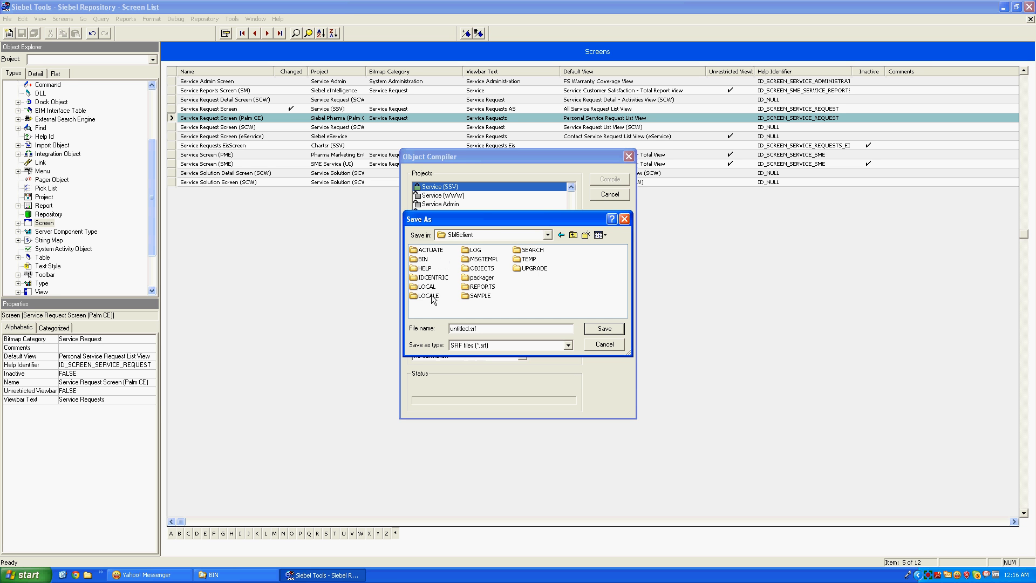
double_click(481, 268)
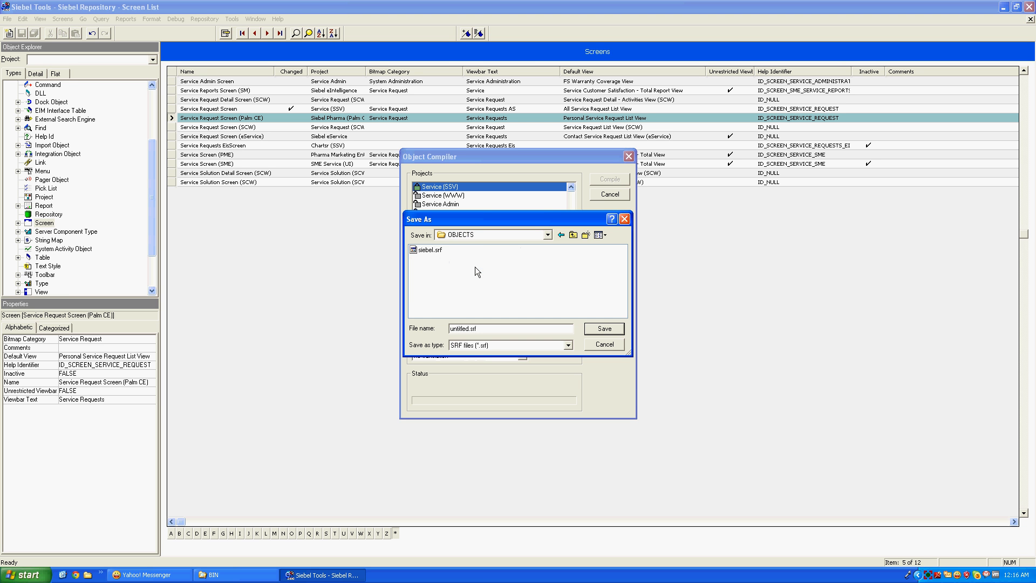
click(428, 250)
click(604, 329)
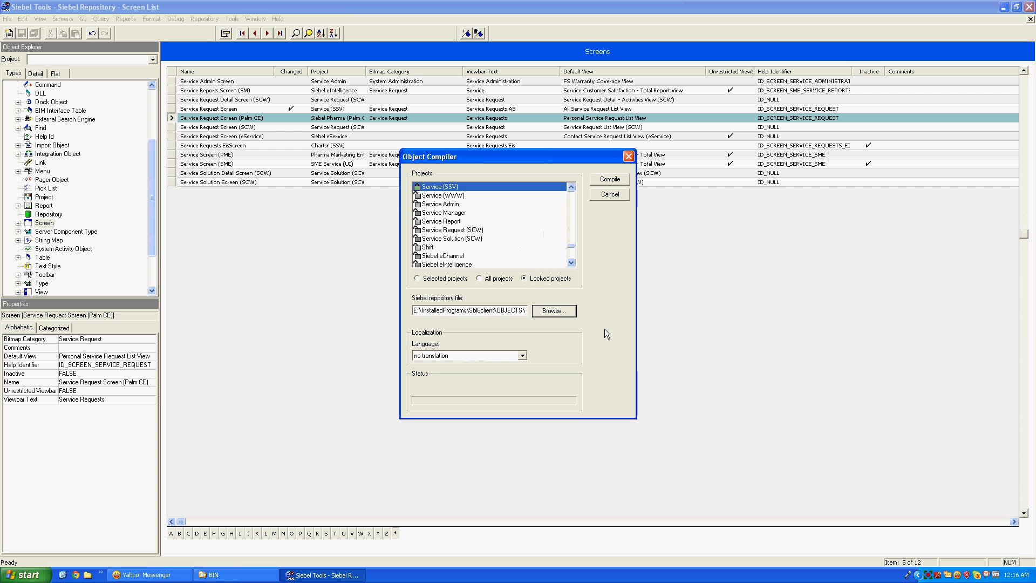
click(608, 182)
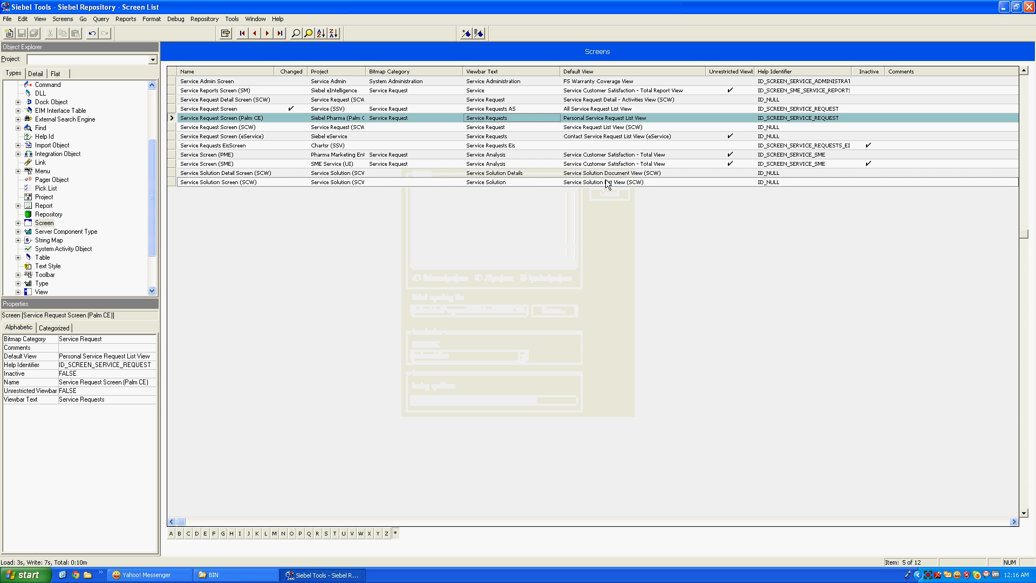
Relaunch Siebel Life Sciences from the desktop and log in with the administrator credentials
click(63, 575)
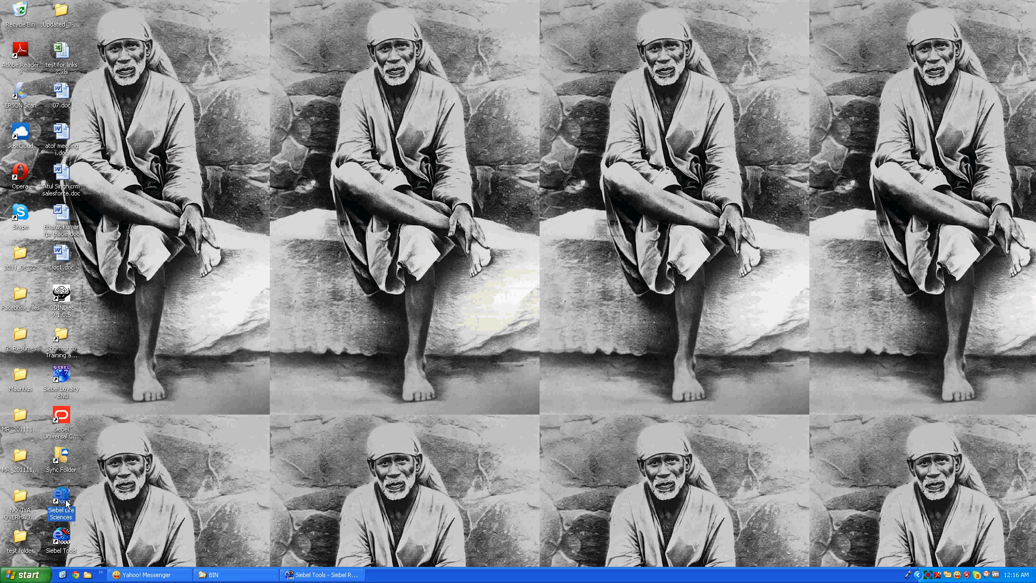
double_click(61, 502)
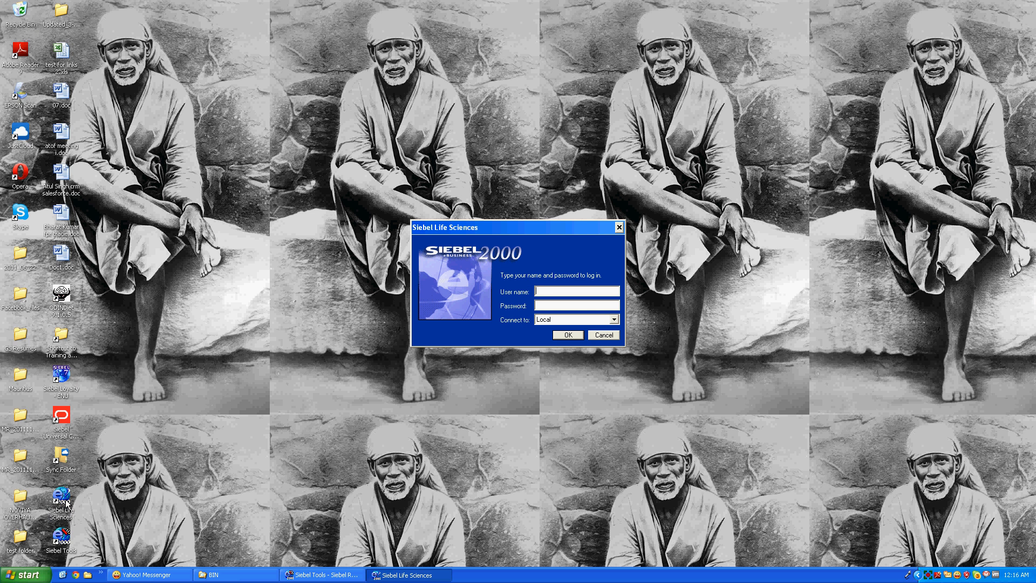
text(sadmi)
text(sadmin)
key(Tab)
key(Return)
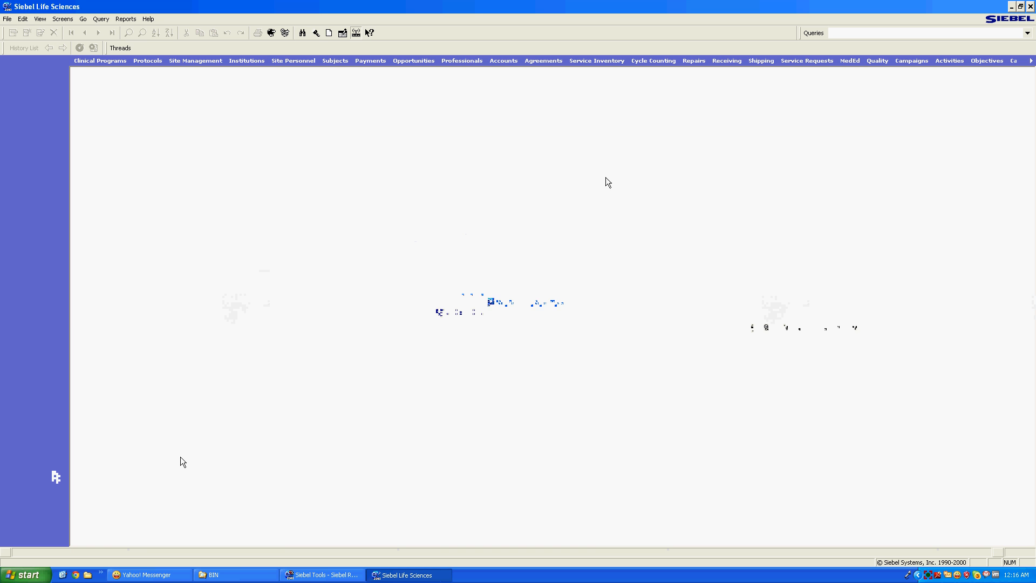
Open the Service Requests screen and look through the Screens menu
click(813, 61)
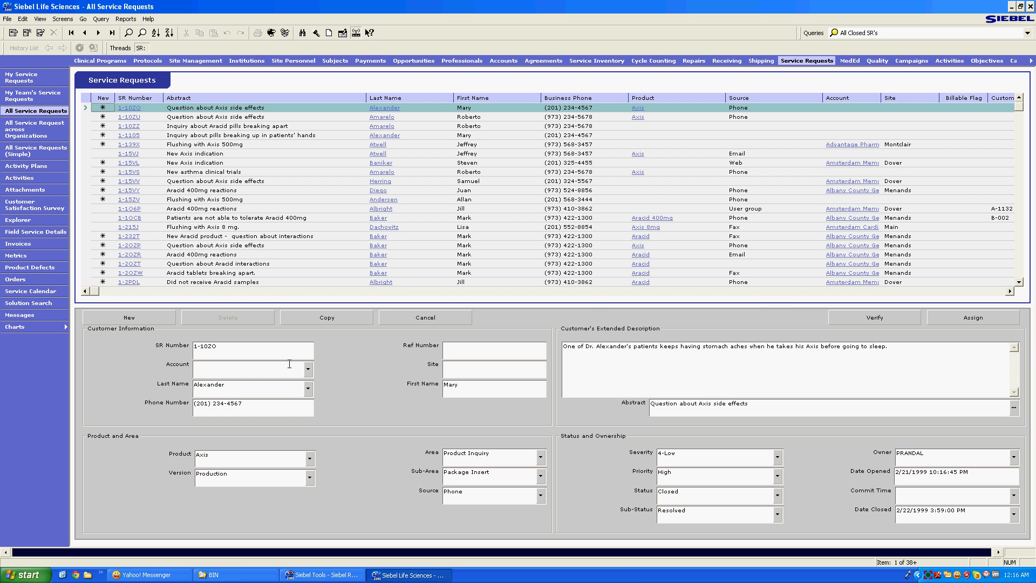
click(63, 20)
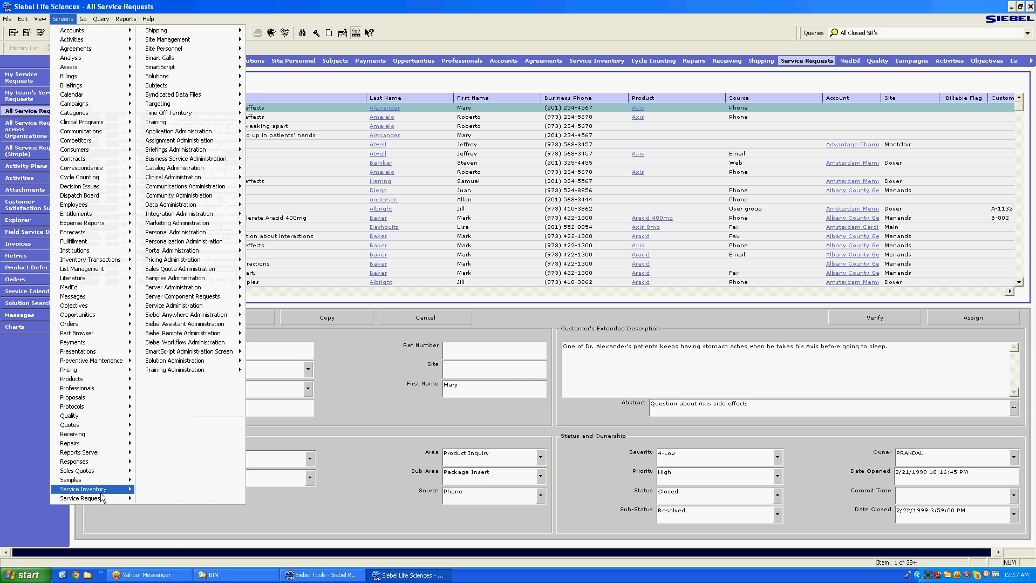
click(326, 528)
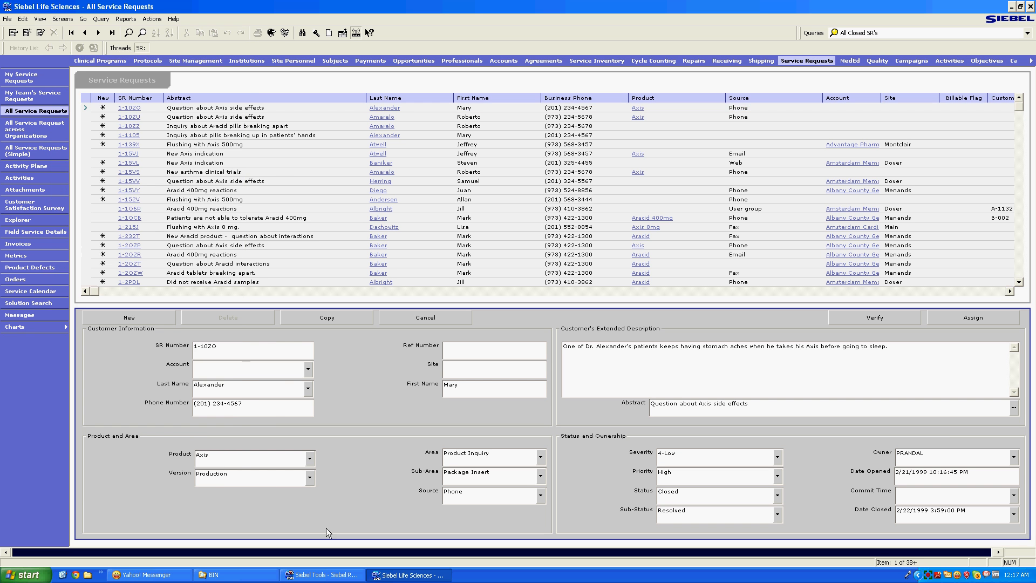
Remove ' AS' so the Service Request Screen viewbar text reads 'Service Requests' again
click(318, 570)
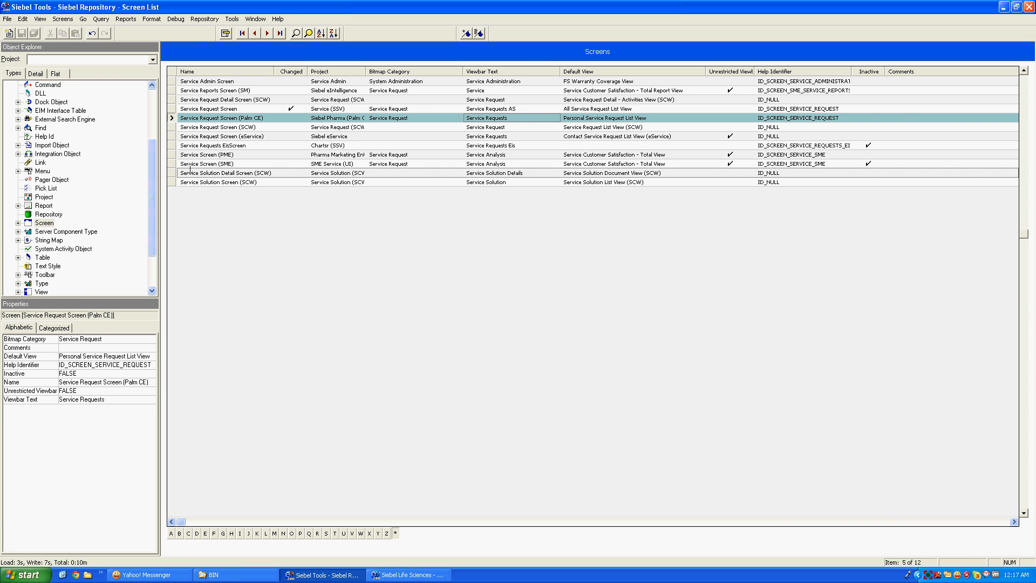
click(171, 109)
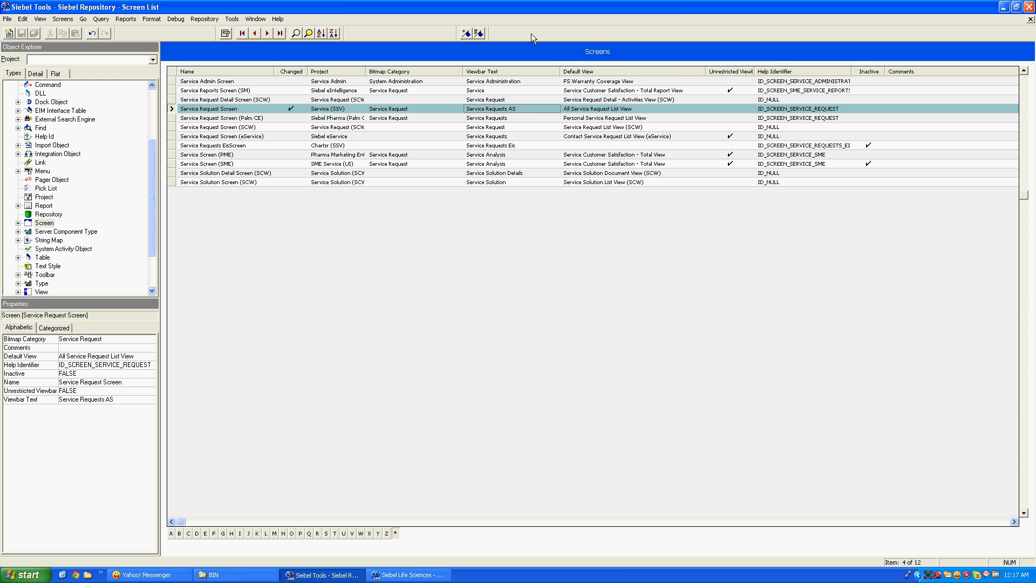
click(529, 108)
click(528, 109)
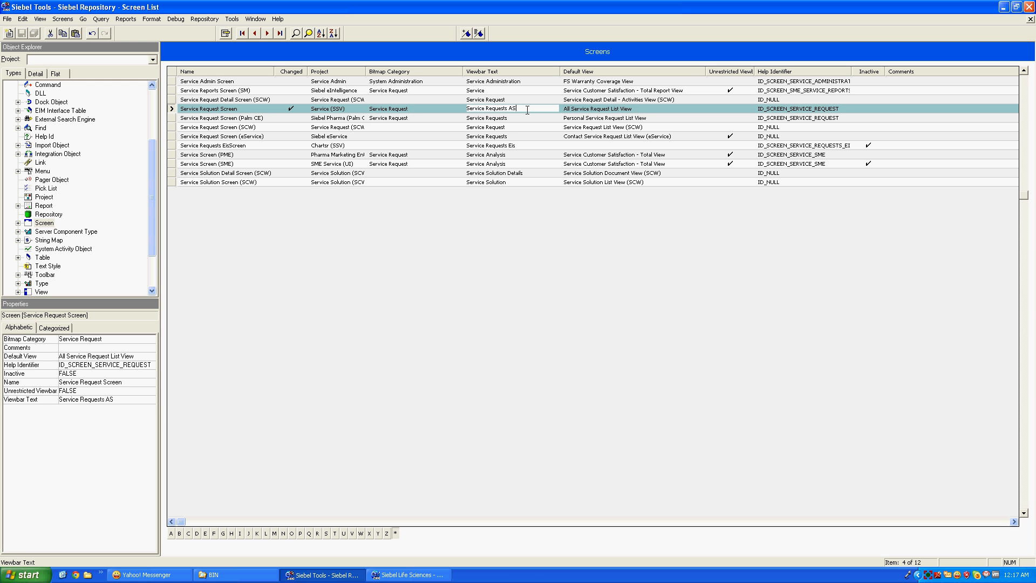
key(BackSpace)
key(BackSpace)
key(BackSpace)
key(BackSpace)
click(171, 118)
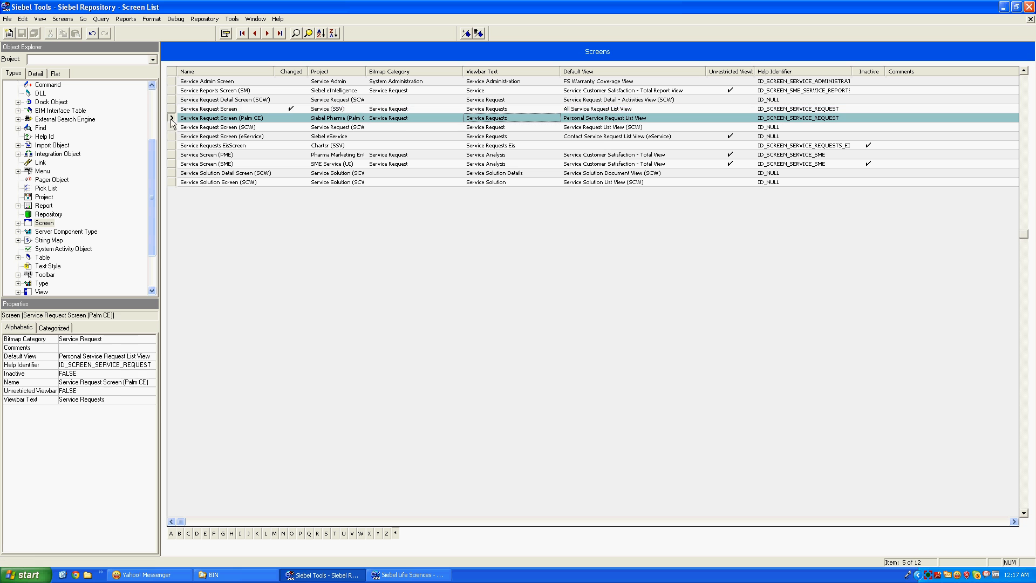
click(172, 109)
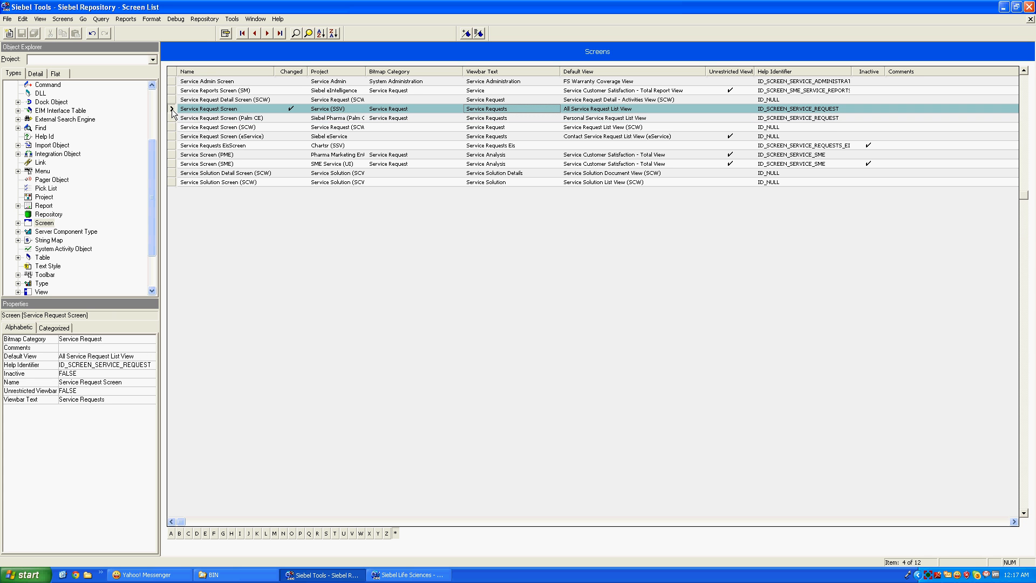
Unlock the project and select the Service Request Detail Screen (SCW) record
click(205, 23)
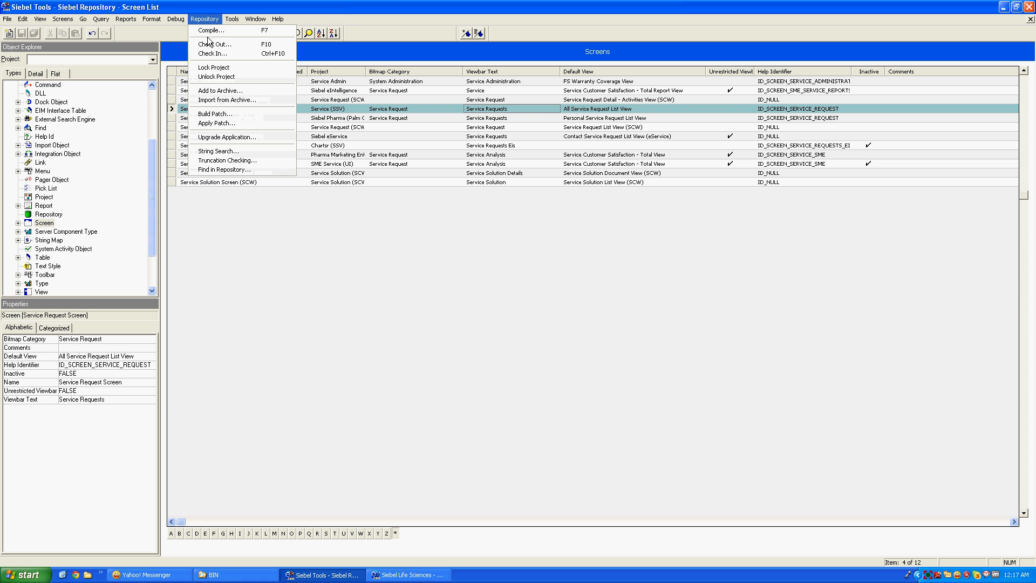
click(216, 77)
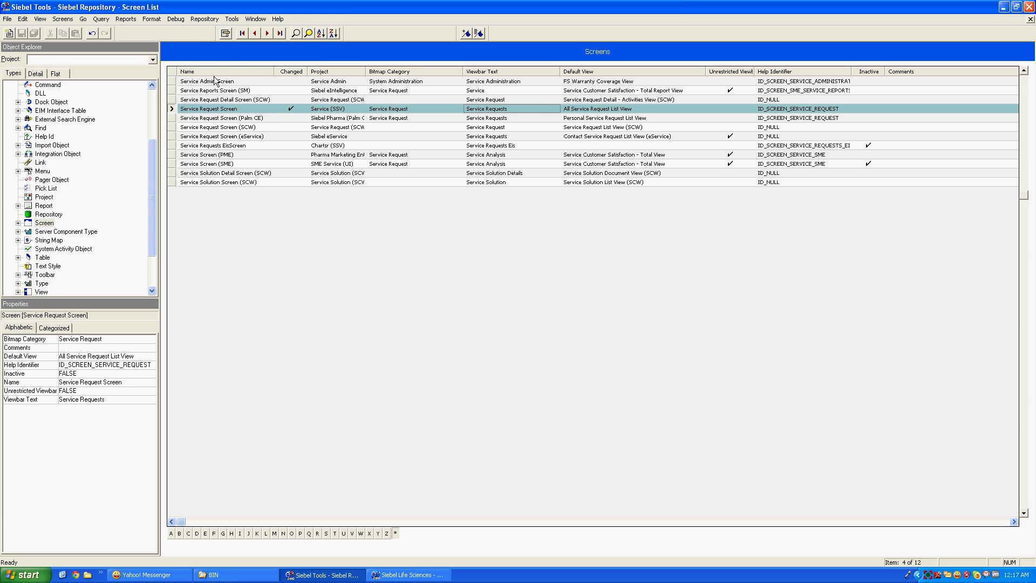
click(171, 100)
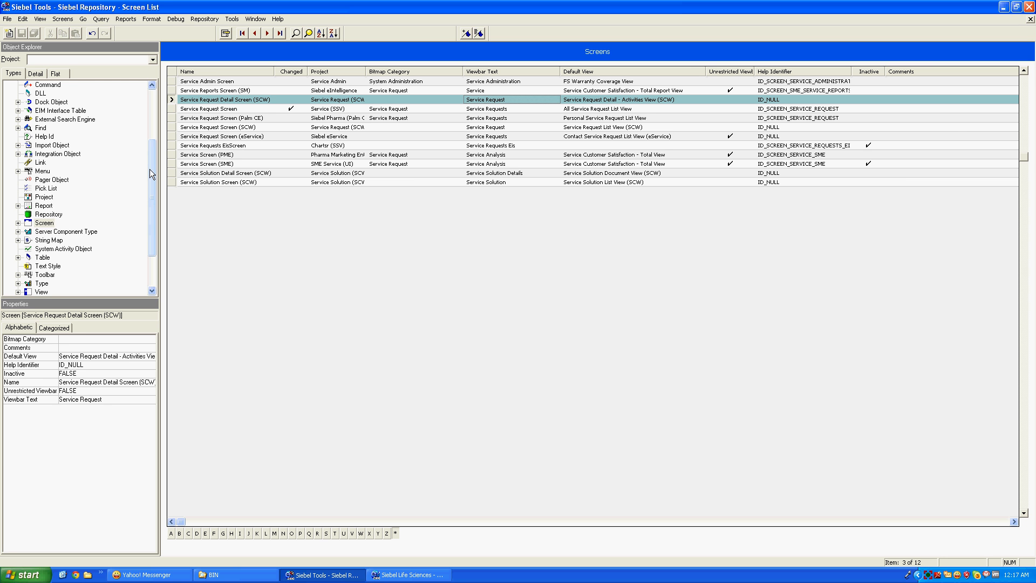
drag(152, 166, 153, 112)
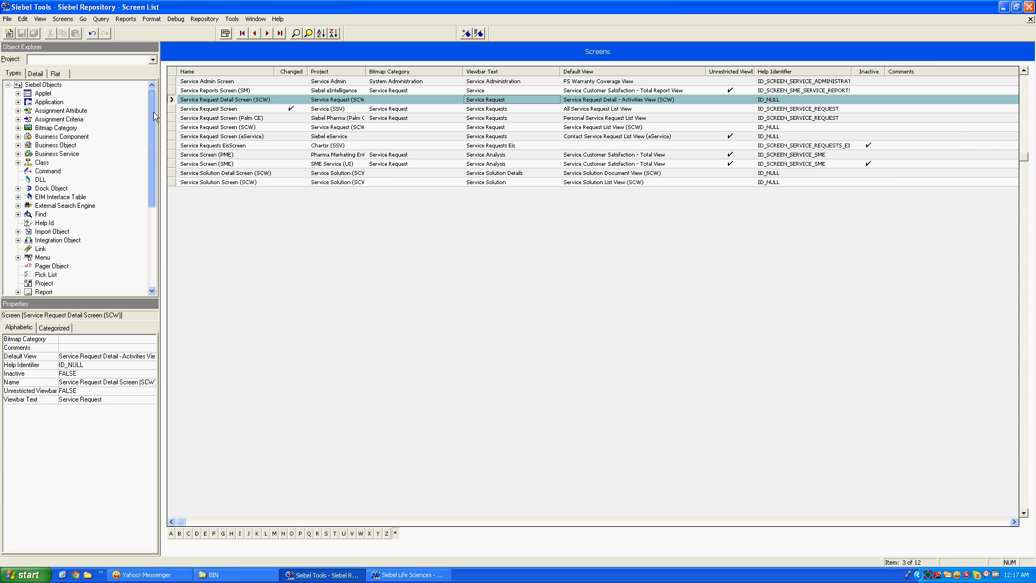
Show the Applications list, check Siebel Life Sciences, then bring the BIN folder window forward
click(18, 102)
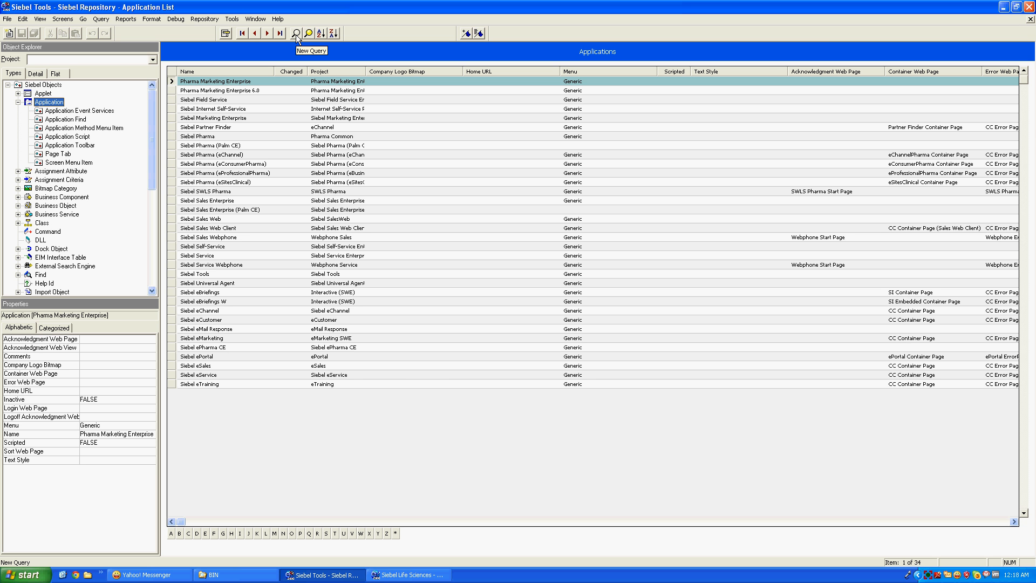
click(392, 576)
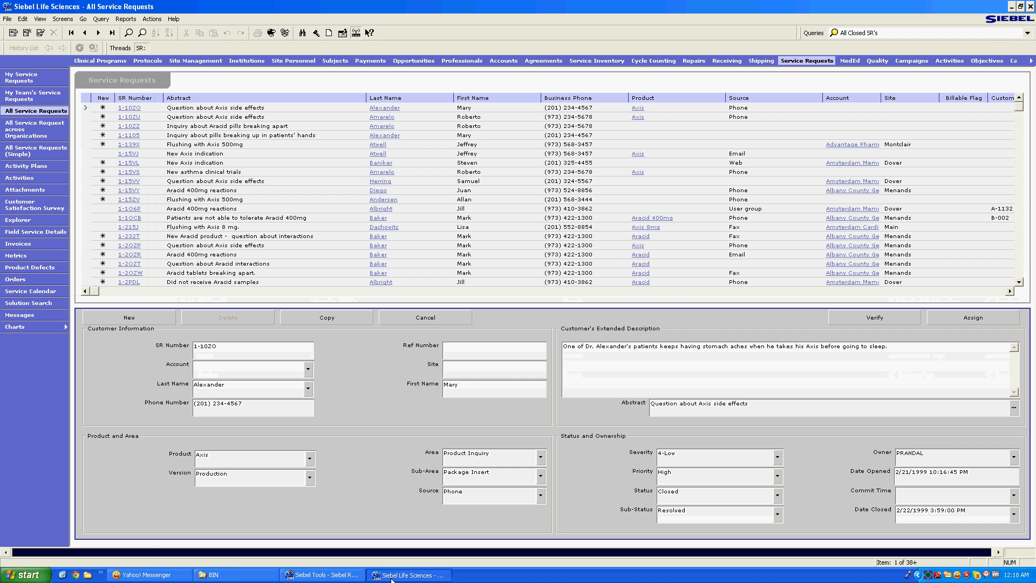
click(392, 577)
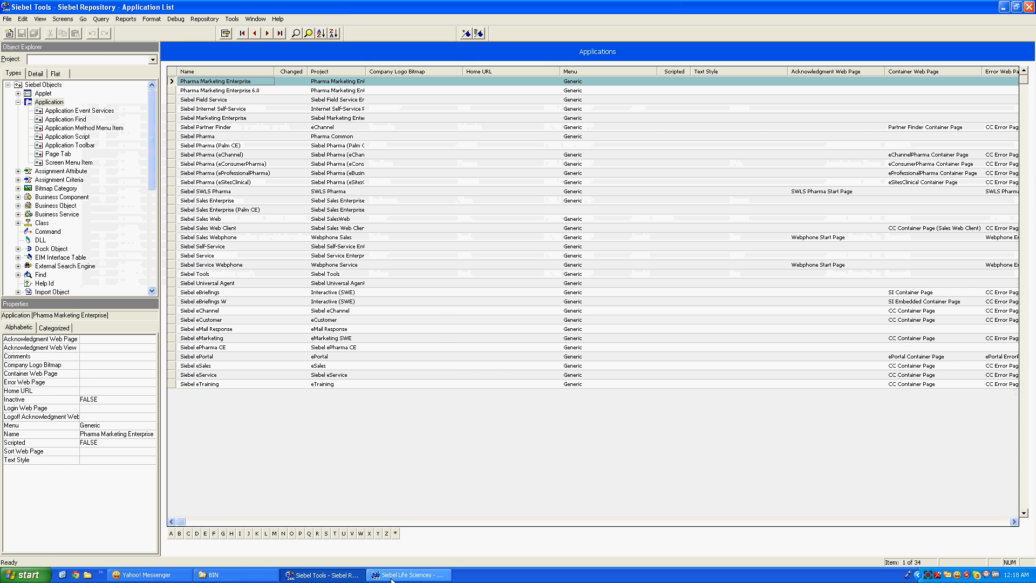
click(216, 575)
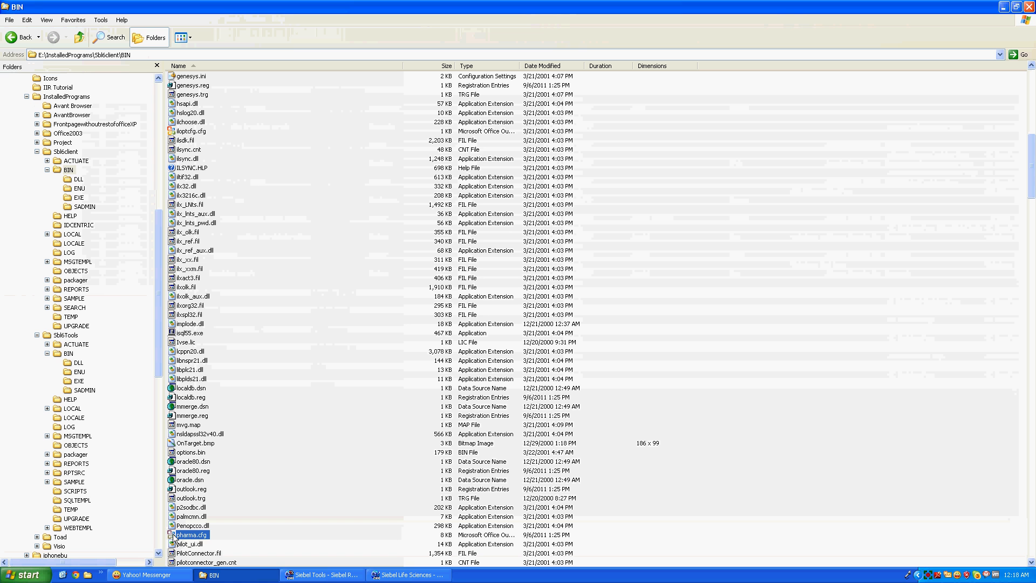
double_click(174, 536)
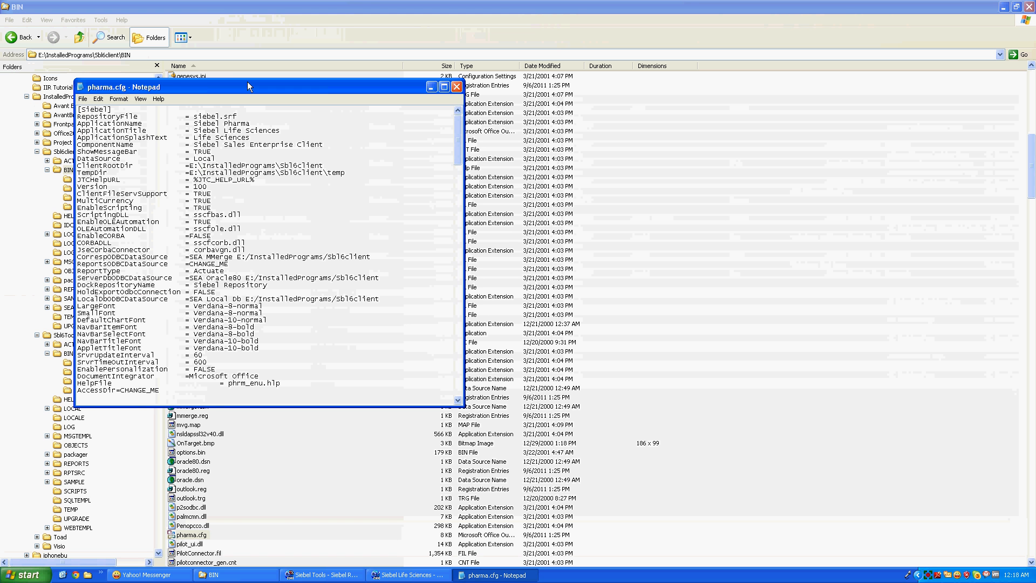
drag(250, 123, 195, 123)
click(457, 87)
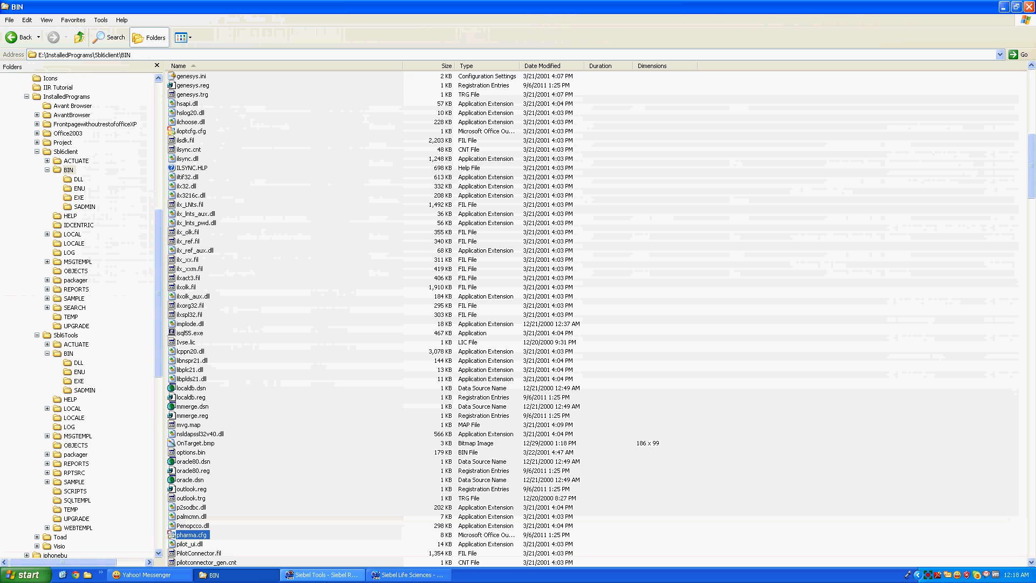
click(321, 575)
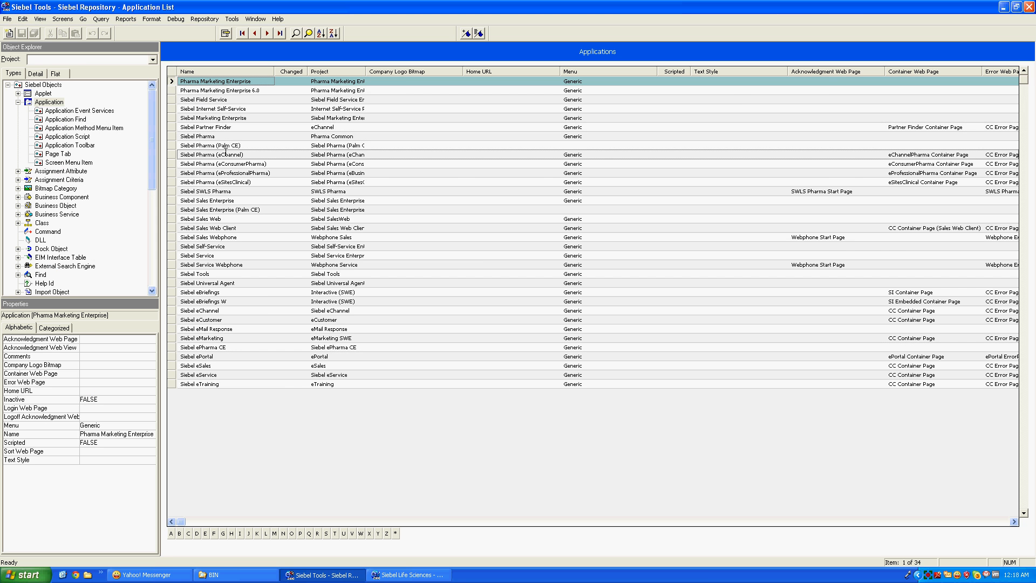
Lock the project and list Siebel Pharma's page tabs for screens starting with S
click(169, 138)
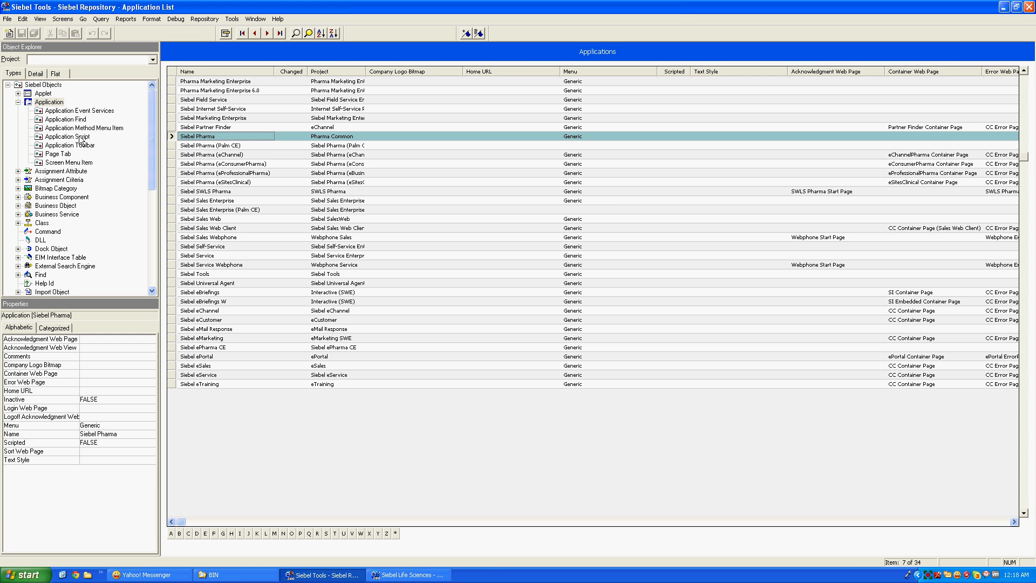
click(69, 163)
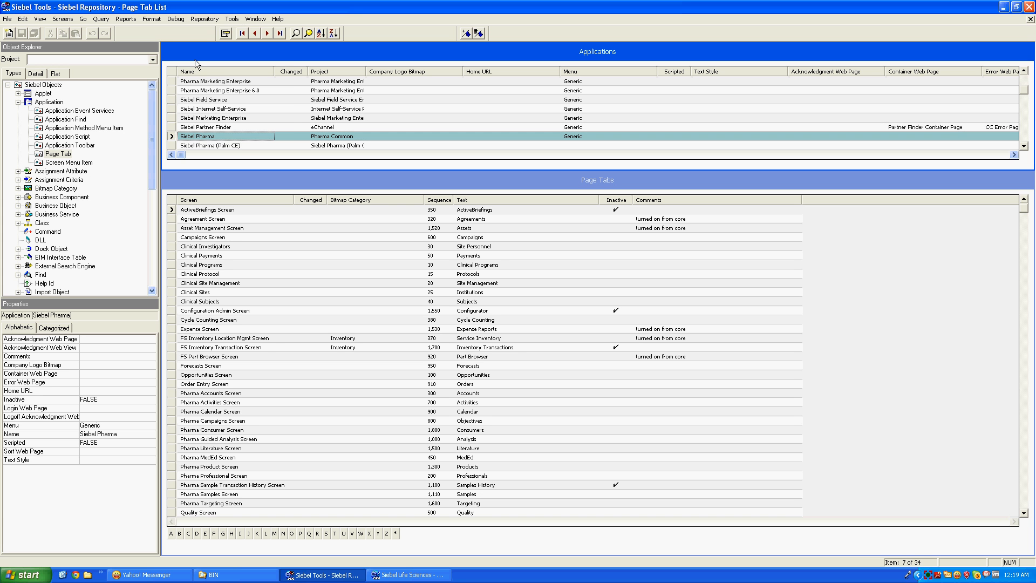
click(203, 20)
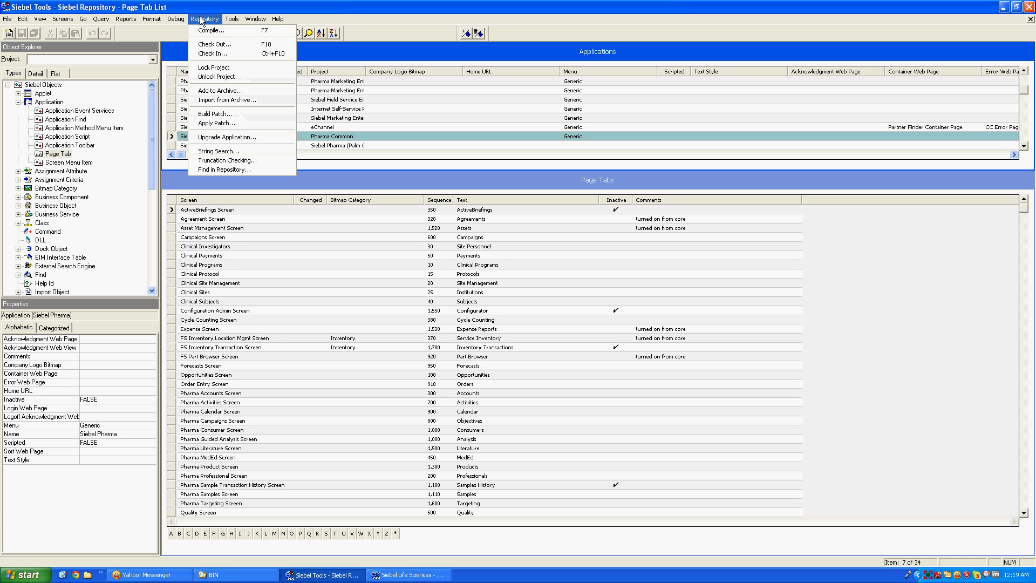
click(211, 70)
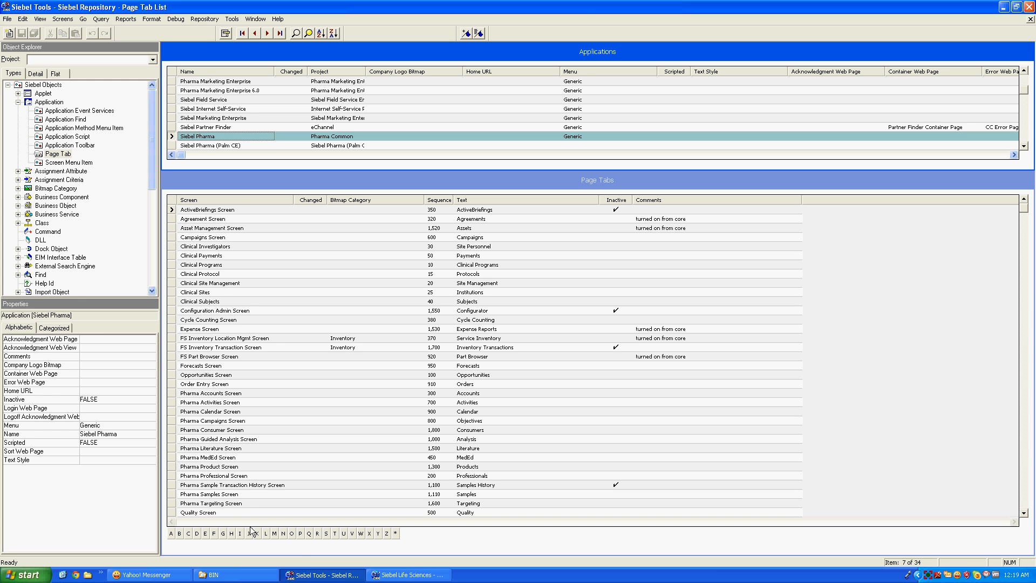
click(326, 535)
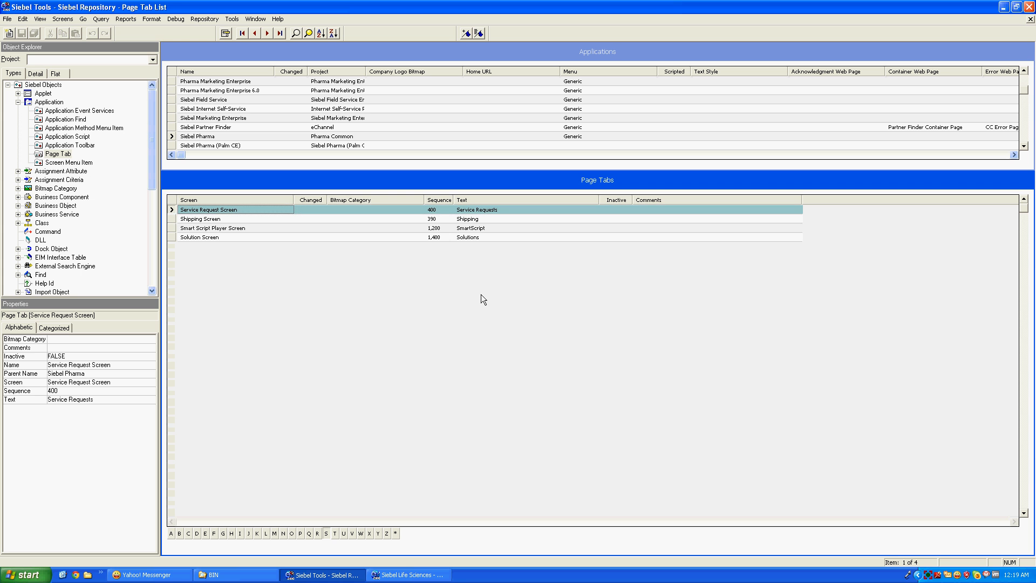
Append 'AS' to the Service Request Screen page tab text, making it 'Service Requests AS'
click(520, 209)
click(520, 210)
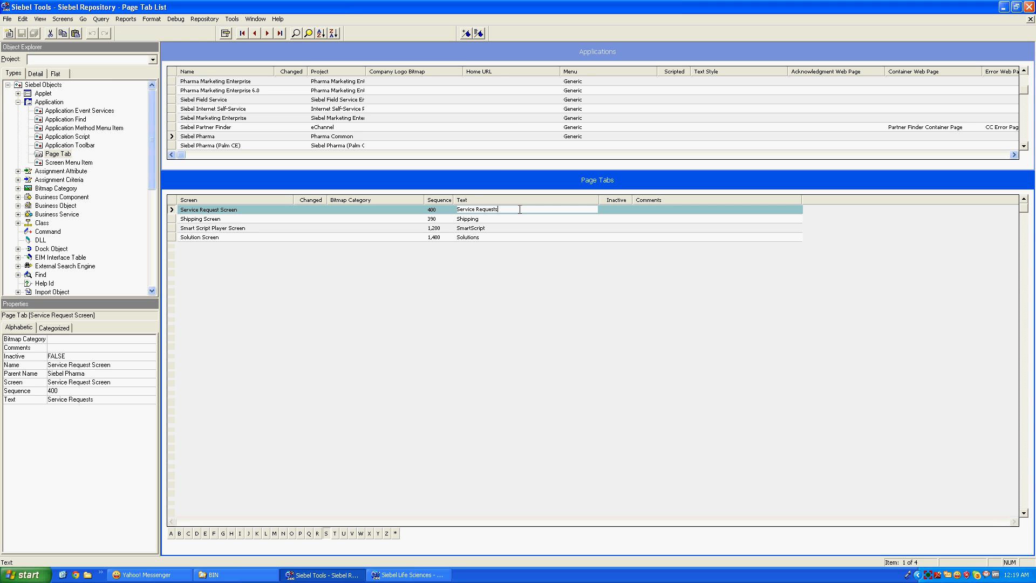
text(AS)
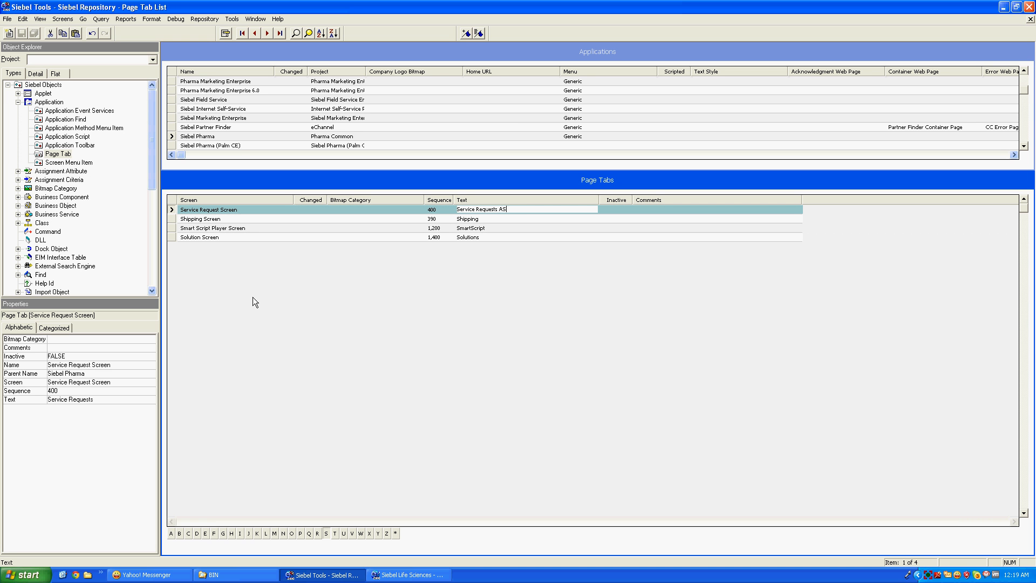
click(242, 329)
click(172, 219)
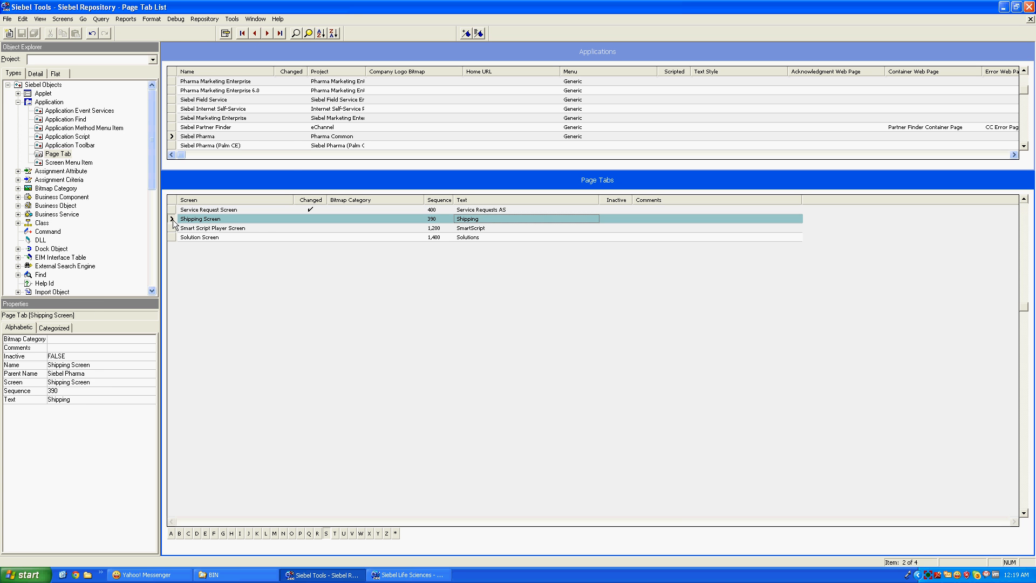
click(235, 21)
mouse_move(215, 22)
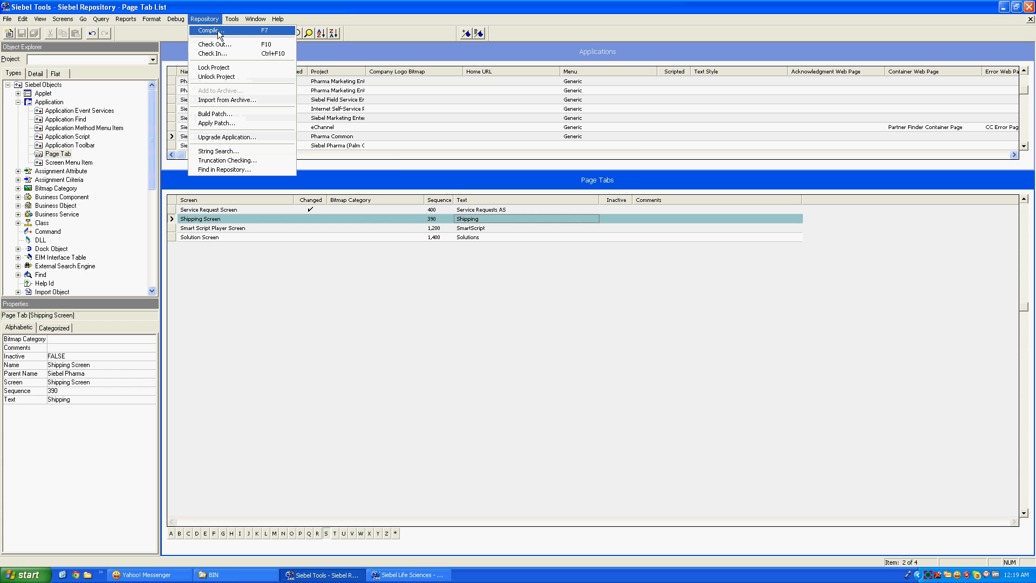
Try compiling the locked projects and dismiss the siebel.srf file-in-use error
click(218, 30)
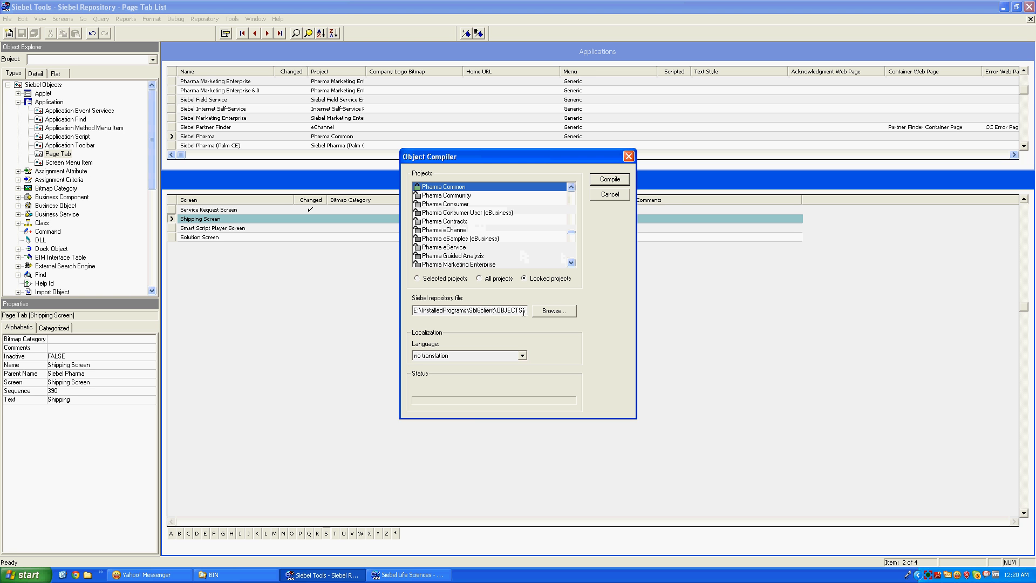
click(610, 179)
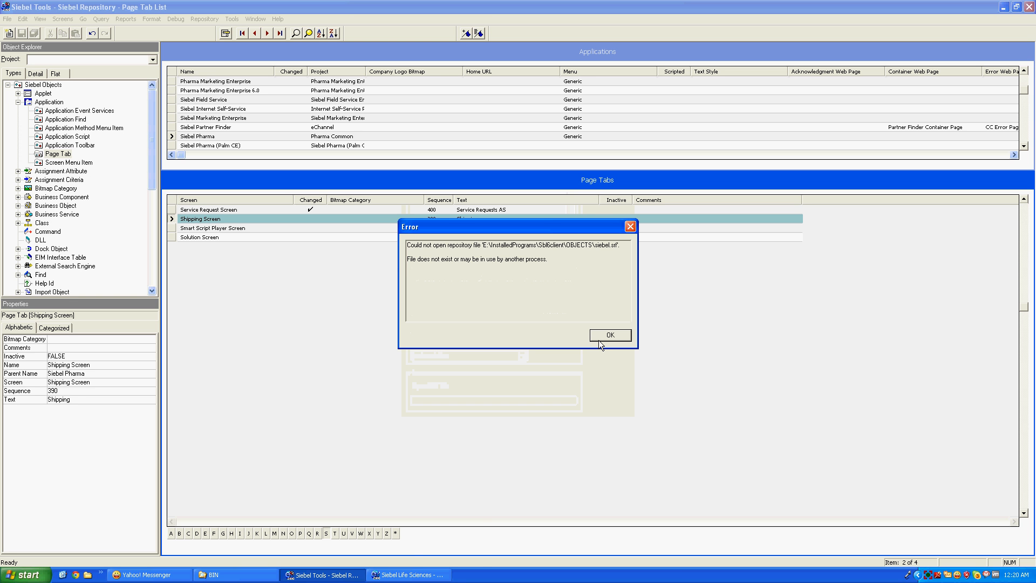
click(601, 336)
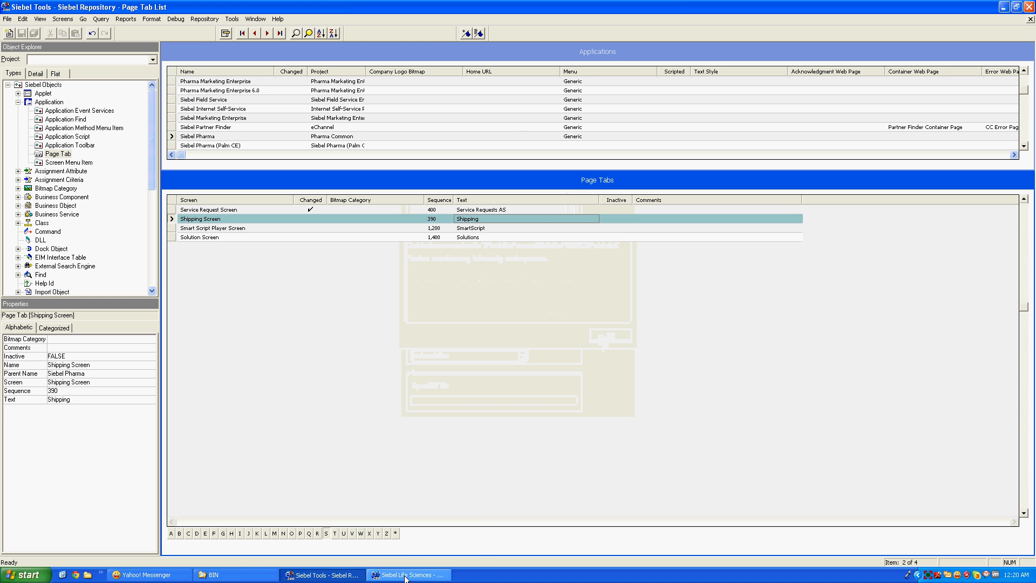
Close Siebel Life Sciences, recompile into siebel.srf, and reveal the desktop
click(1029, 8)
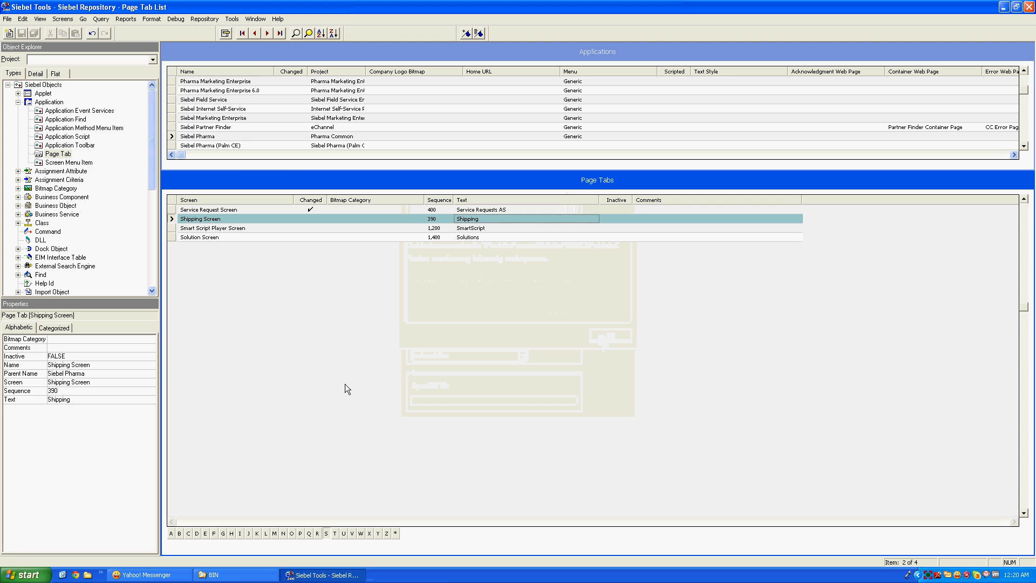
click(205, 18)
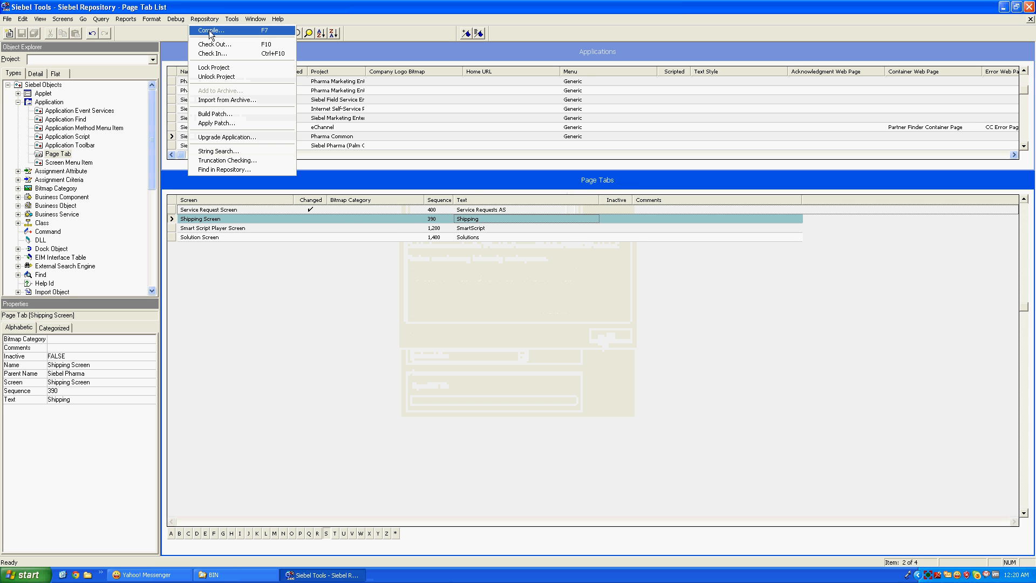
click(211, 28)
click(608, 180)
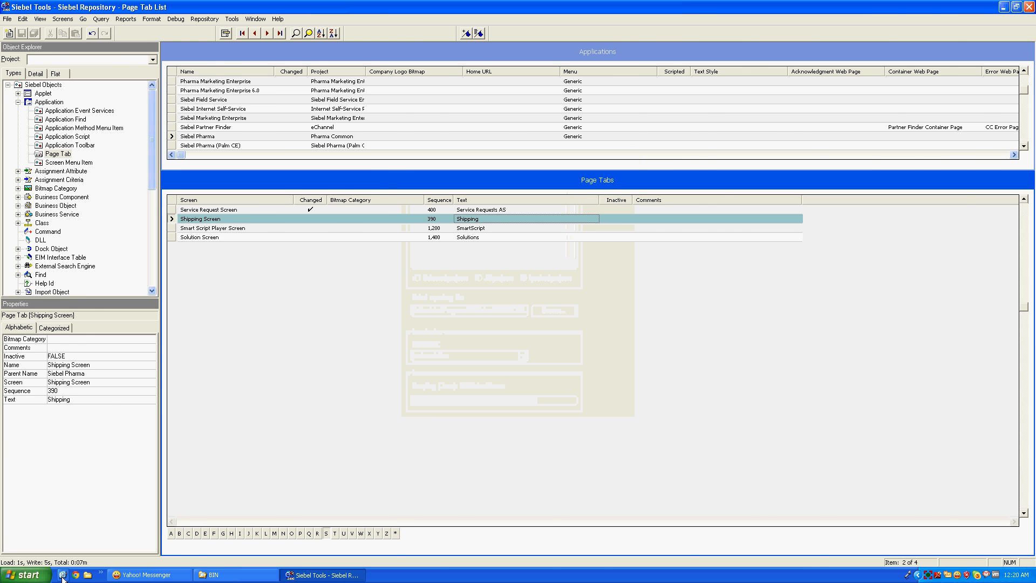
click(63, 576)
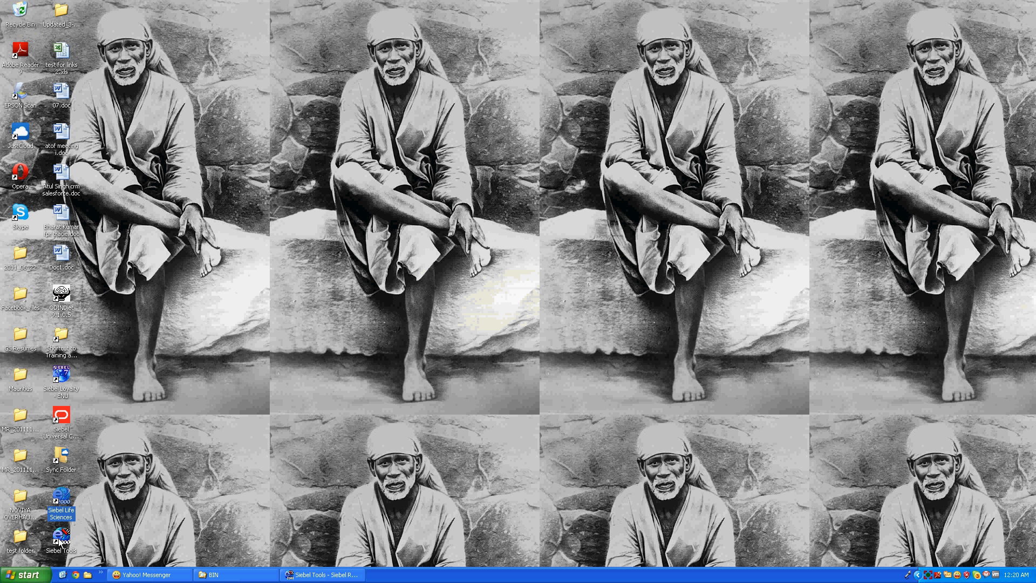
Relaunch Siebel Life Sciences from its desktop icon and submit the login credentials
double_click(61, 502)
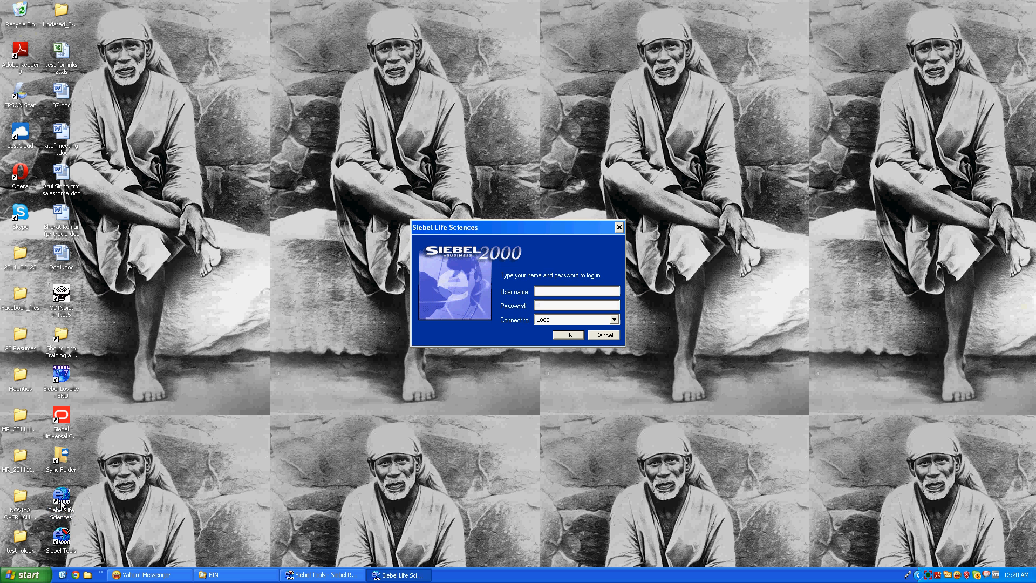
text(sadmin)
key(Return)
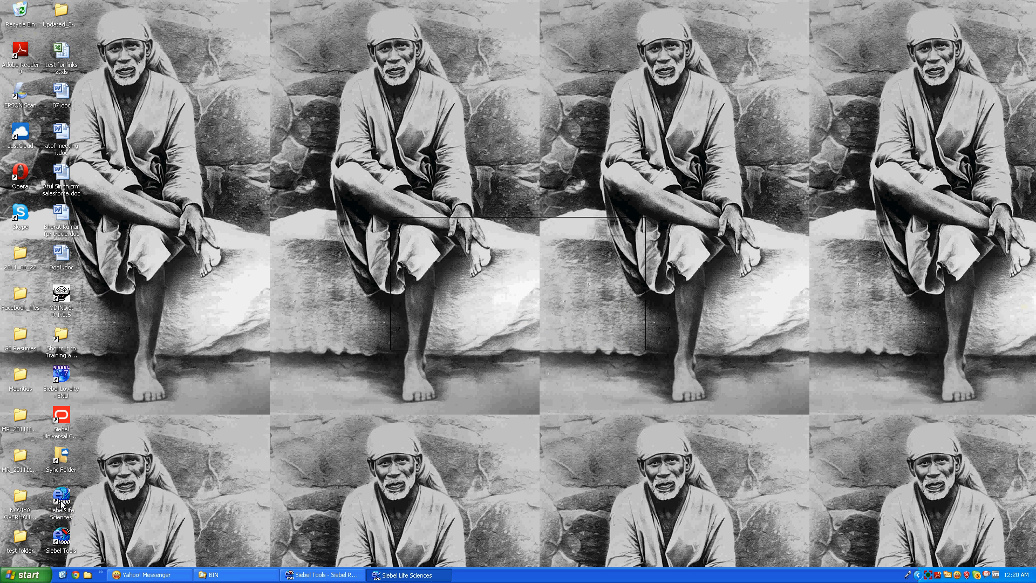